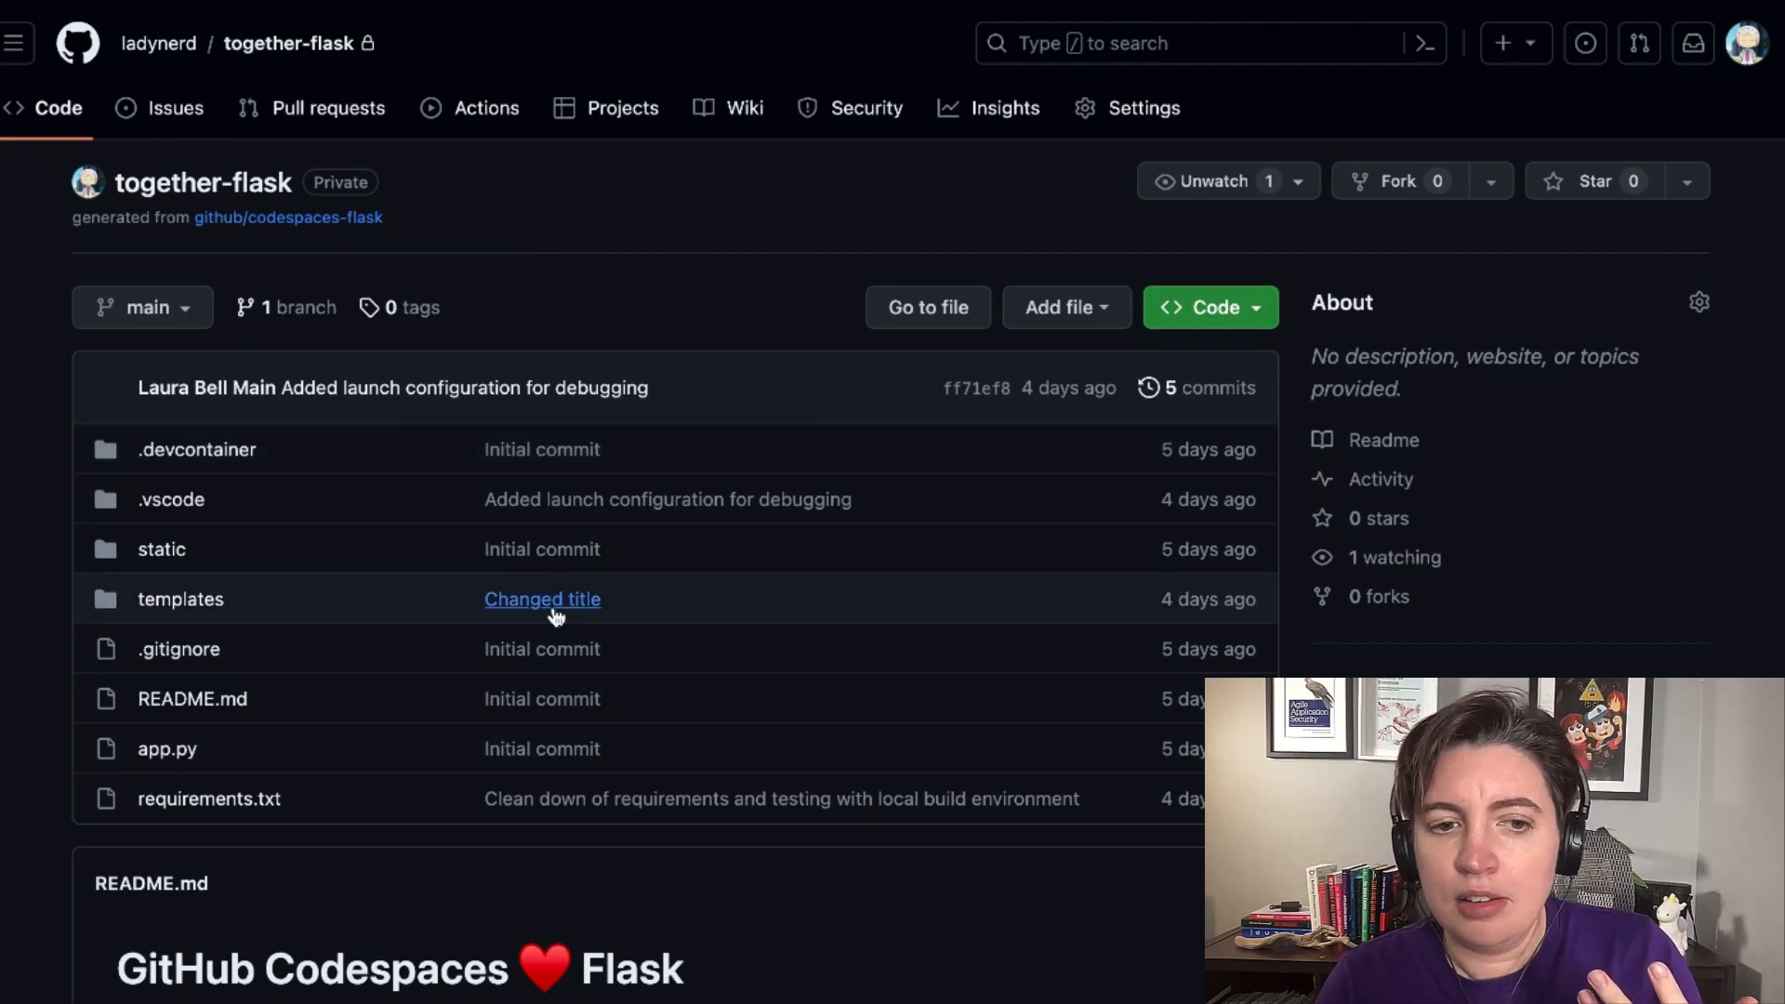
{"action": "scroll", "coordinate": [553, 613], "scroll_direction": "down", "scroll_amount": 3}
{"action": "scroll", "coordinate": [556, 616], "scroll_direction": "up", "scroll_amount": 3}
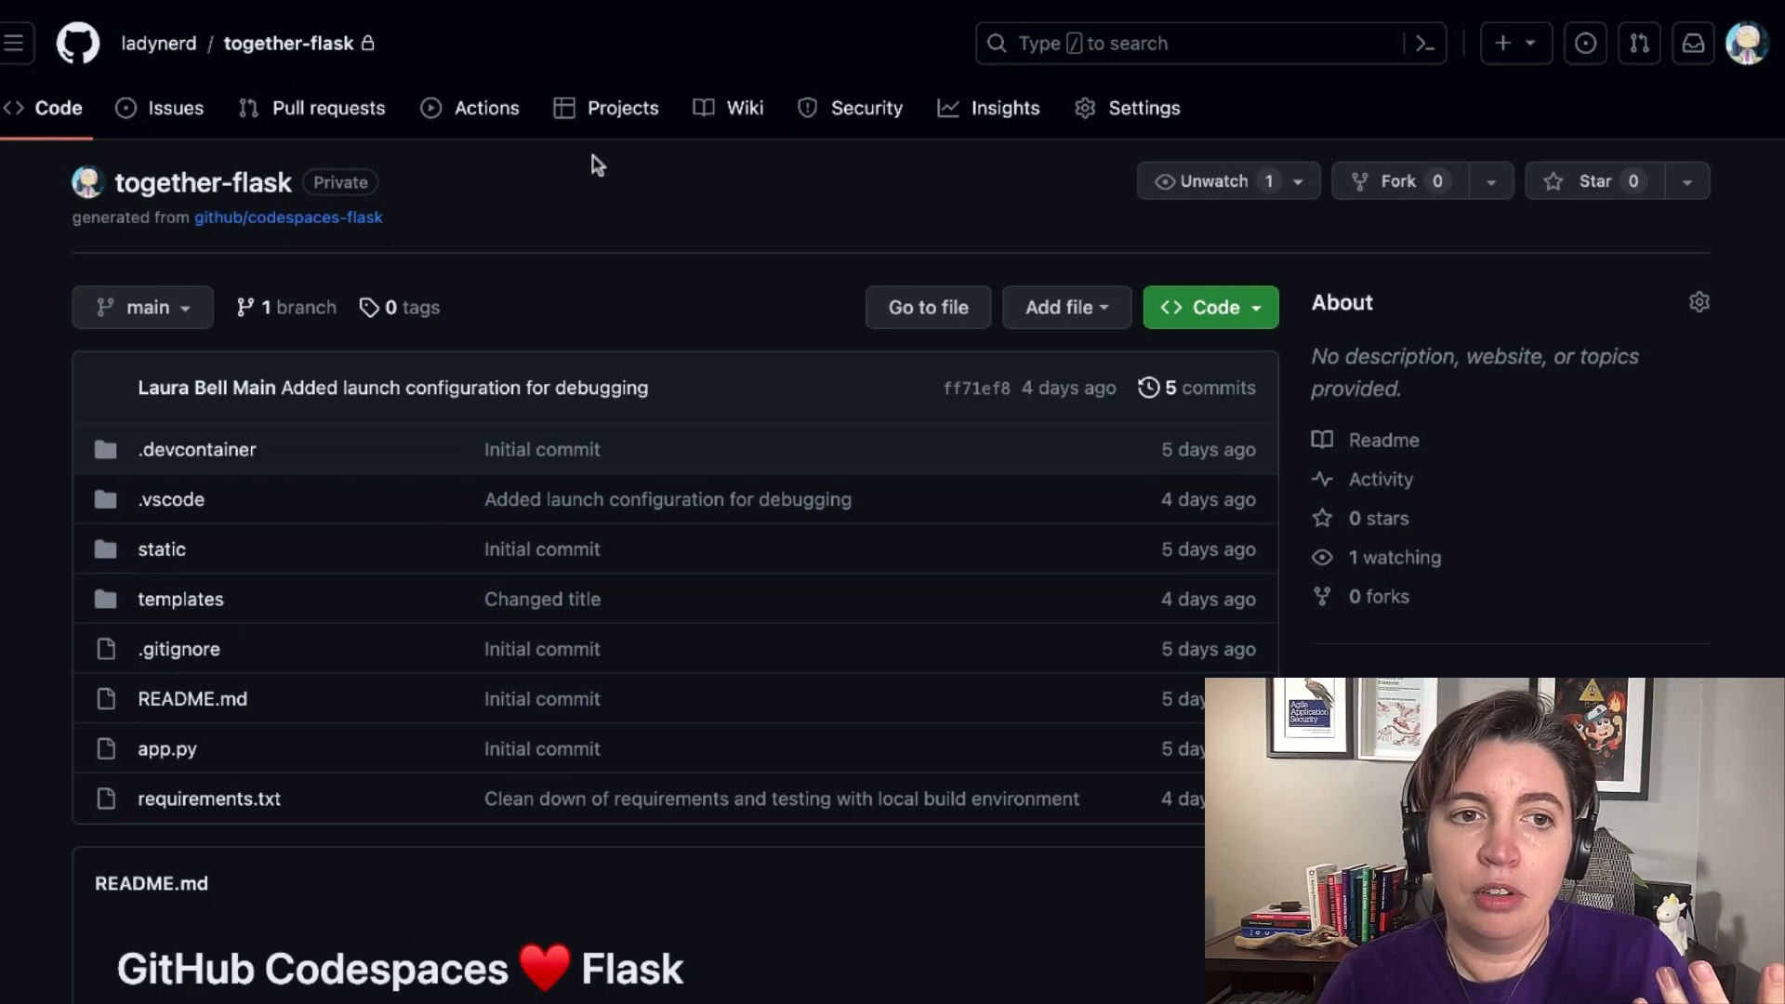
Start a new issue label named "security-debt" in the together-flask repository.
{"action": "left_click", "coordinate": [154, 112]}
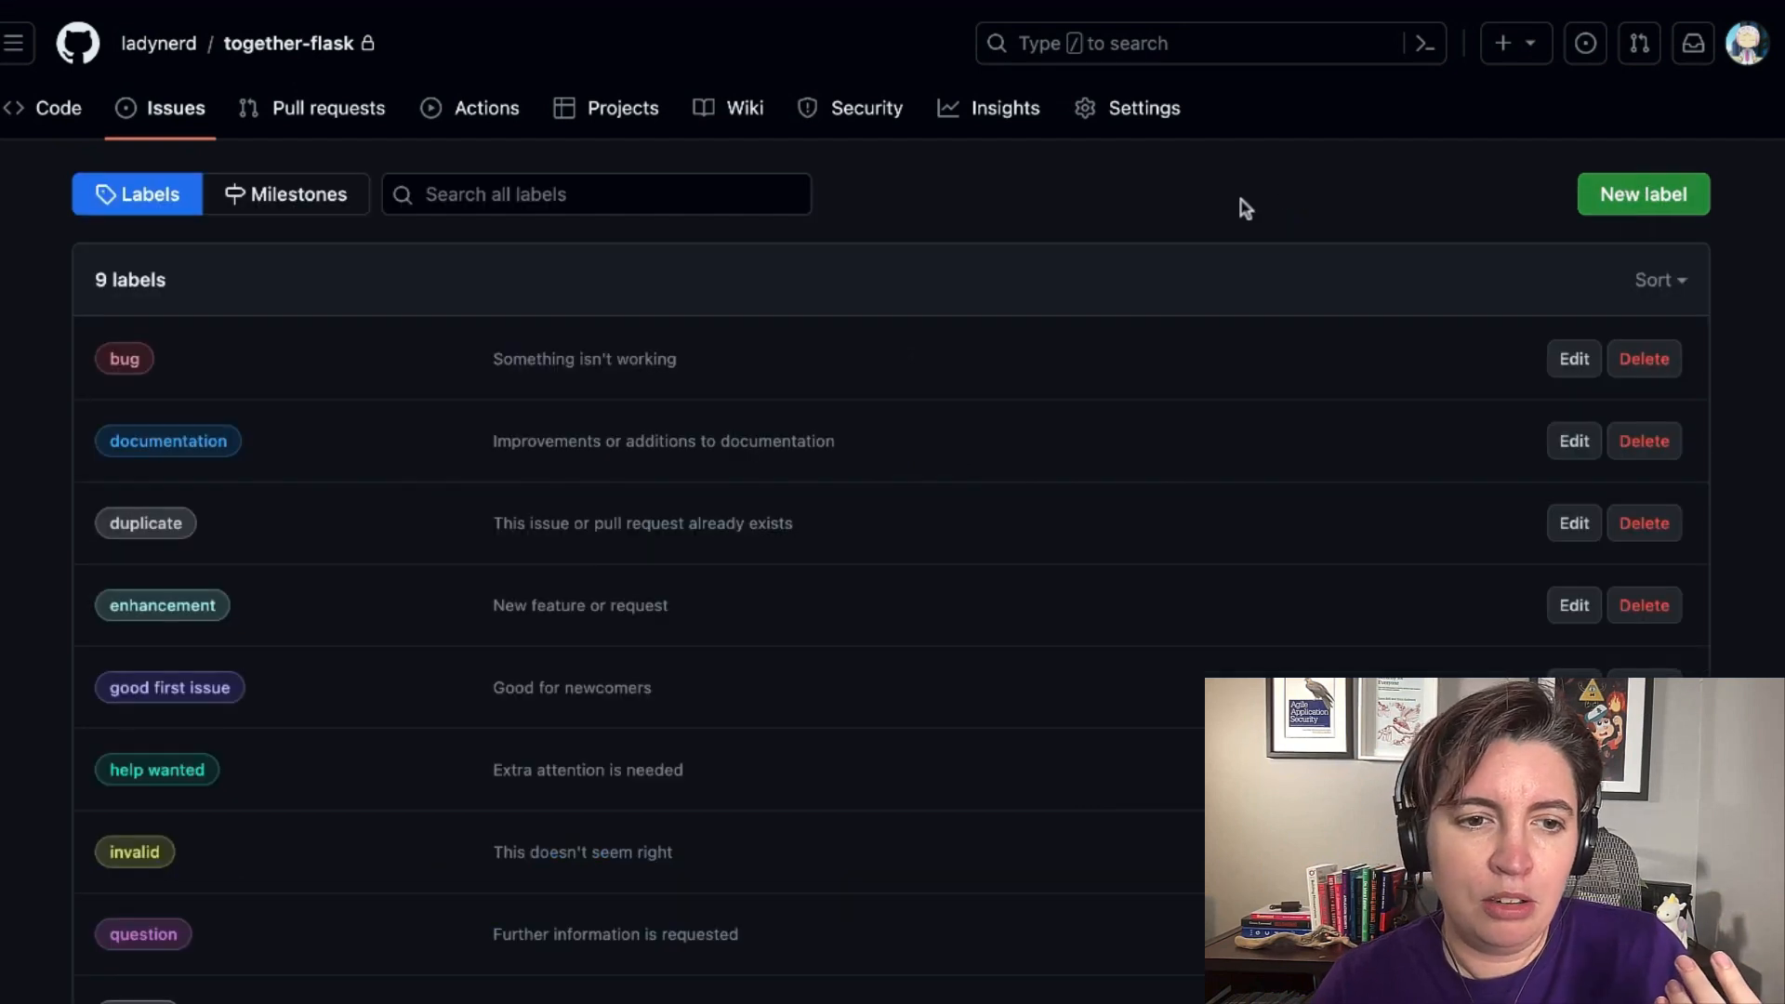
{"action": "scroll", "coordinate": [707, 609], "scroll_direction": "down", "scroll_amount": 3}
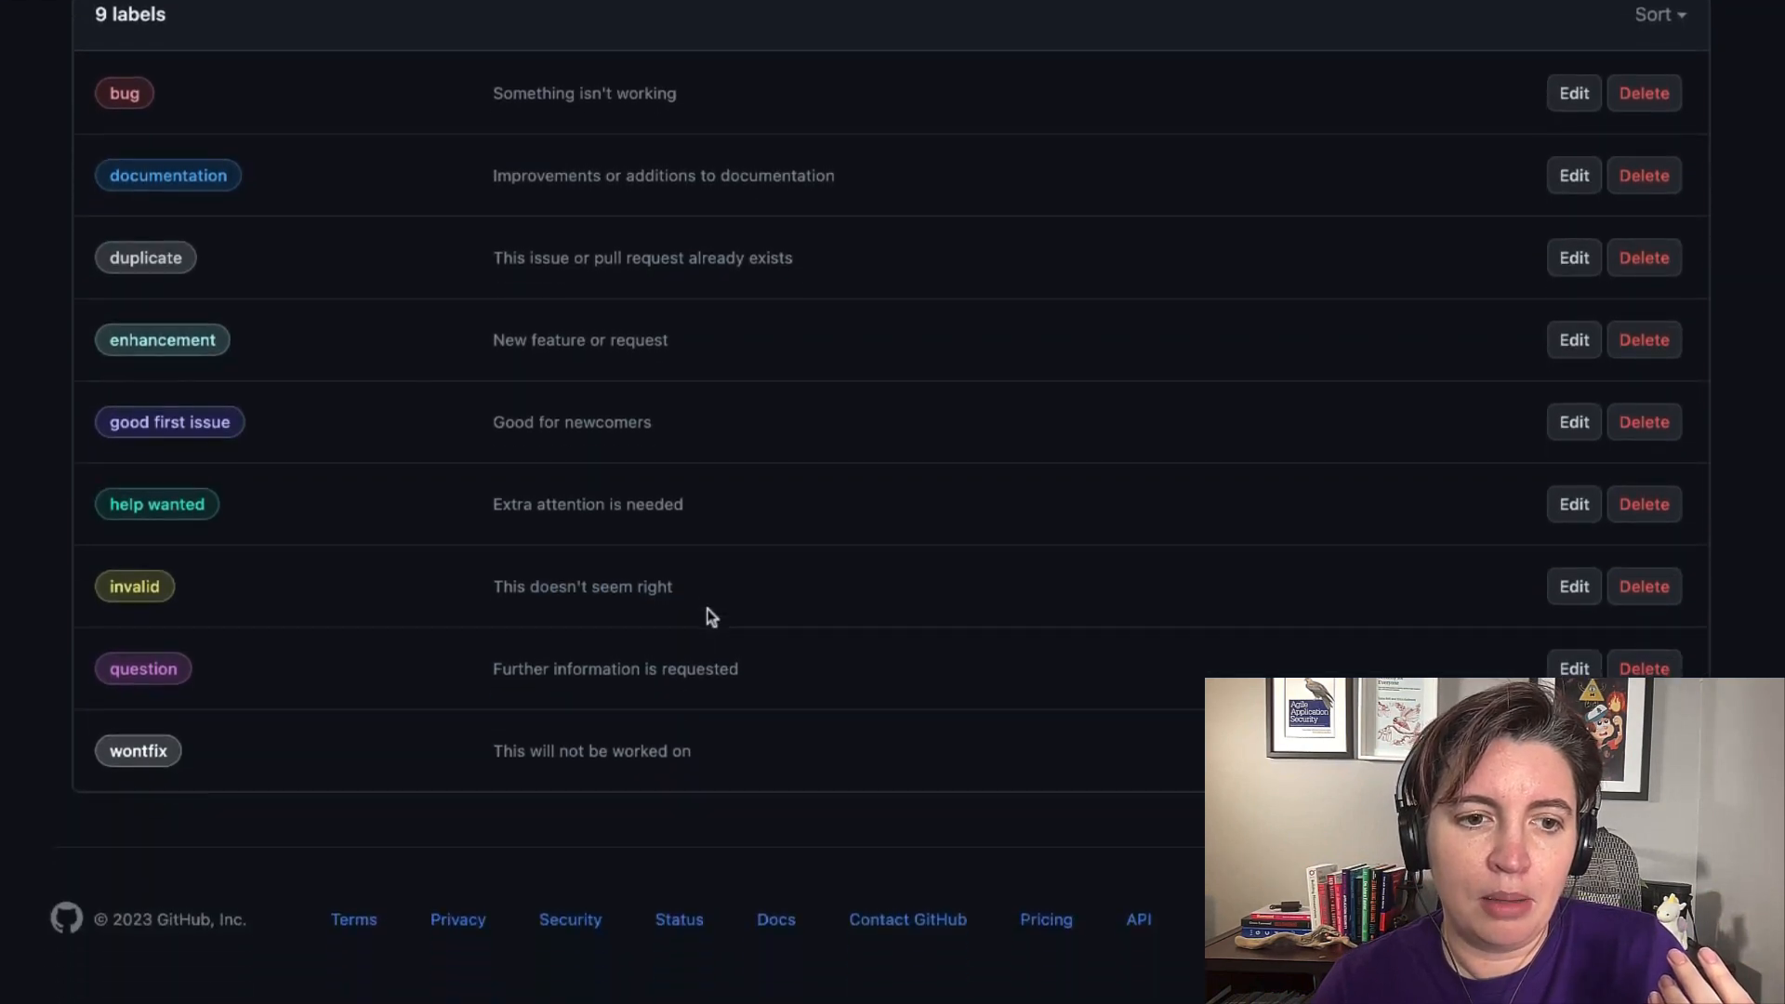
{"action": "scroll", "coordinate": [706, 610], "scroll_direction": "up", "scroll_amount": 3}
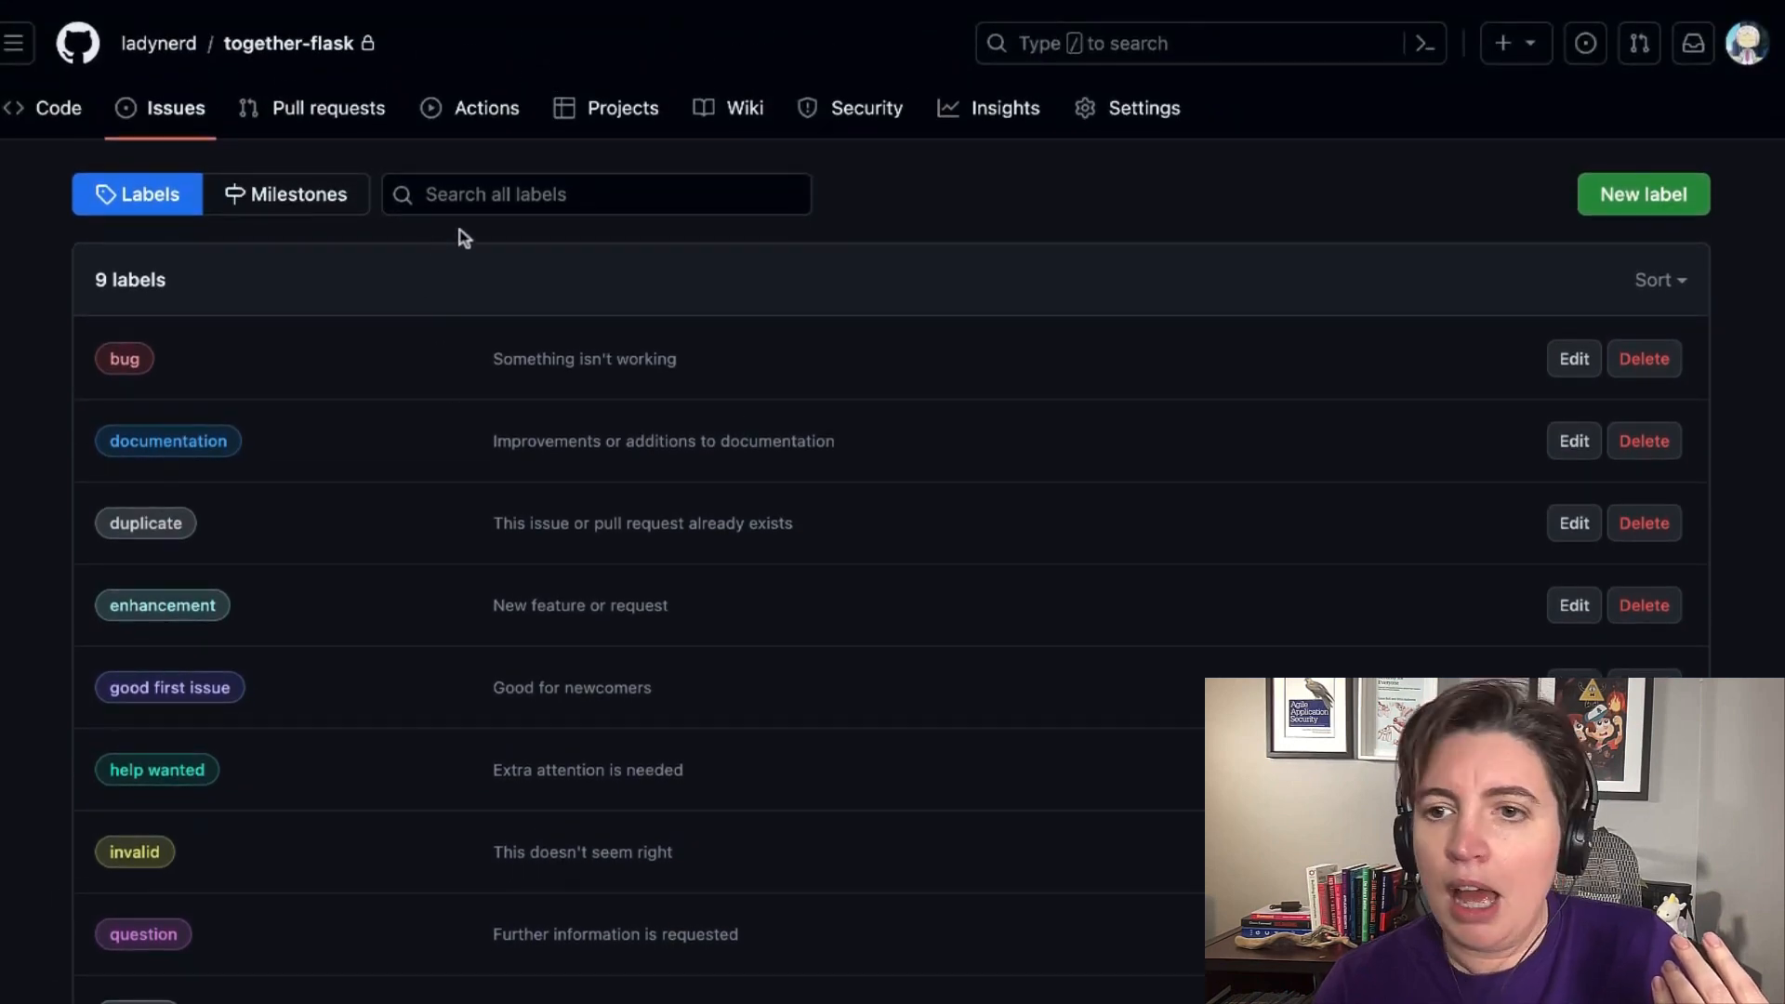
{"action": "left_click", "coordinate": [1642, 200]}
{"action": "type", "text": "sec"}
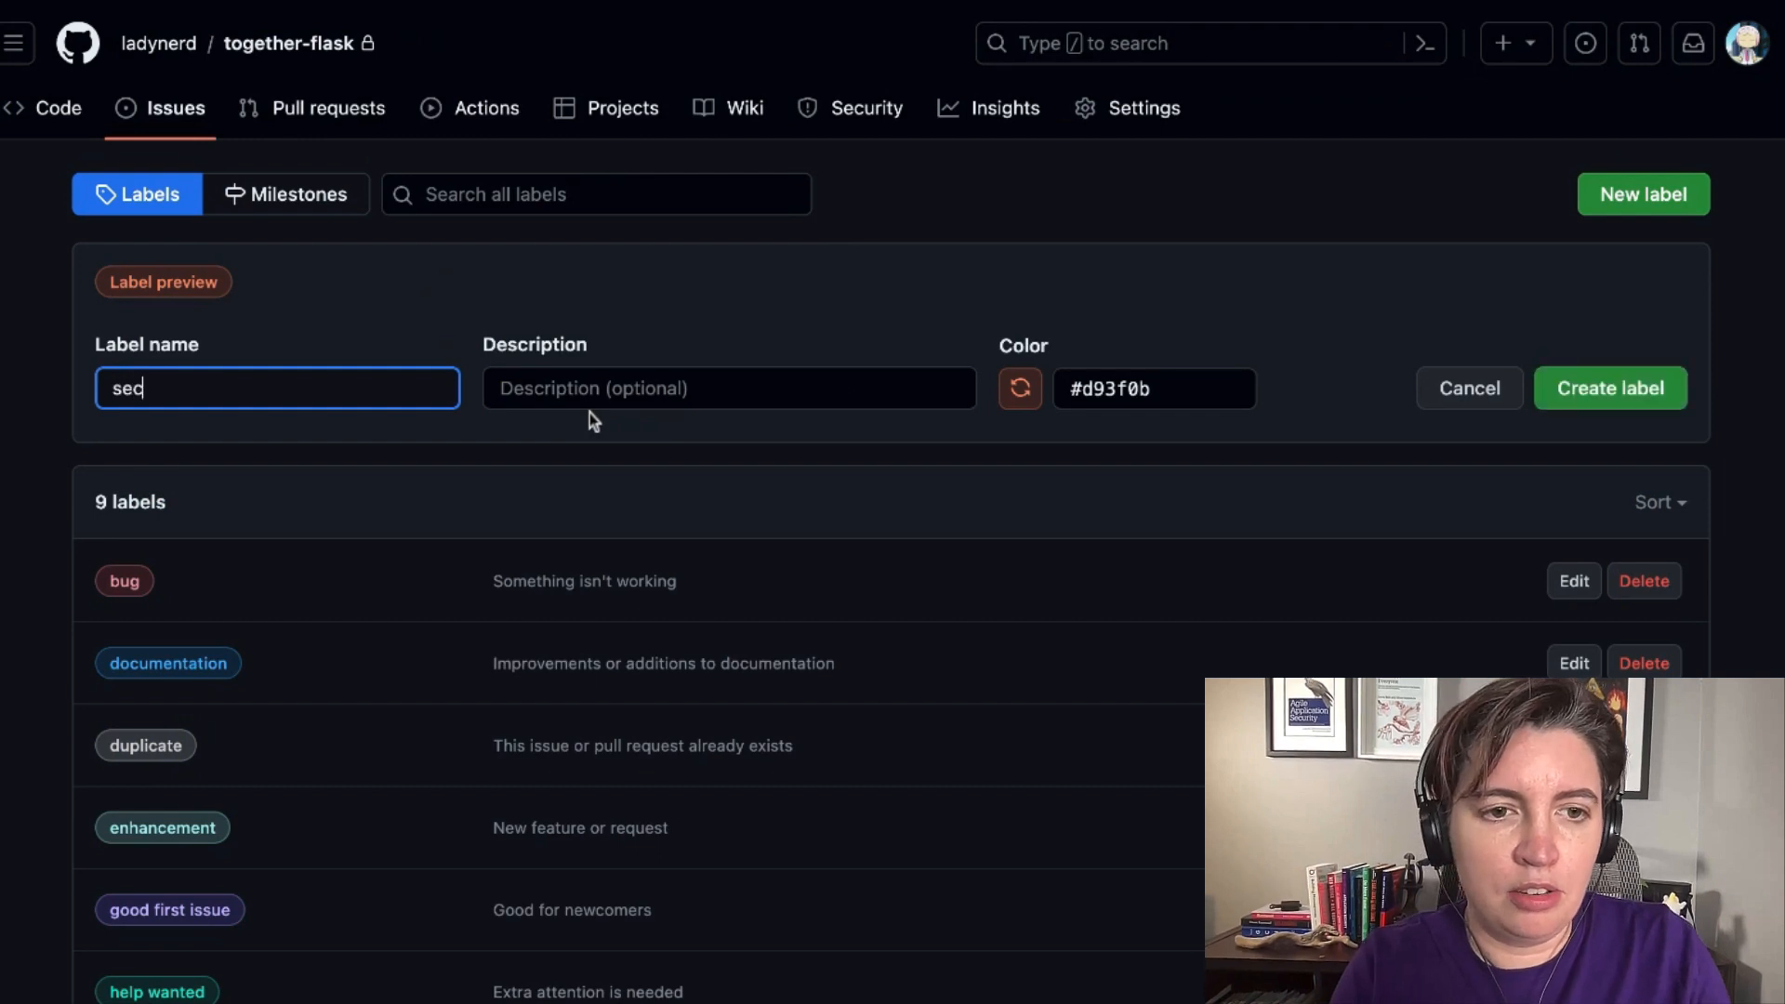
{"action": "type", "text": "urity-debt"}
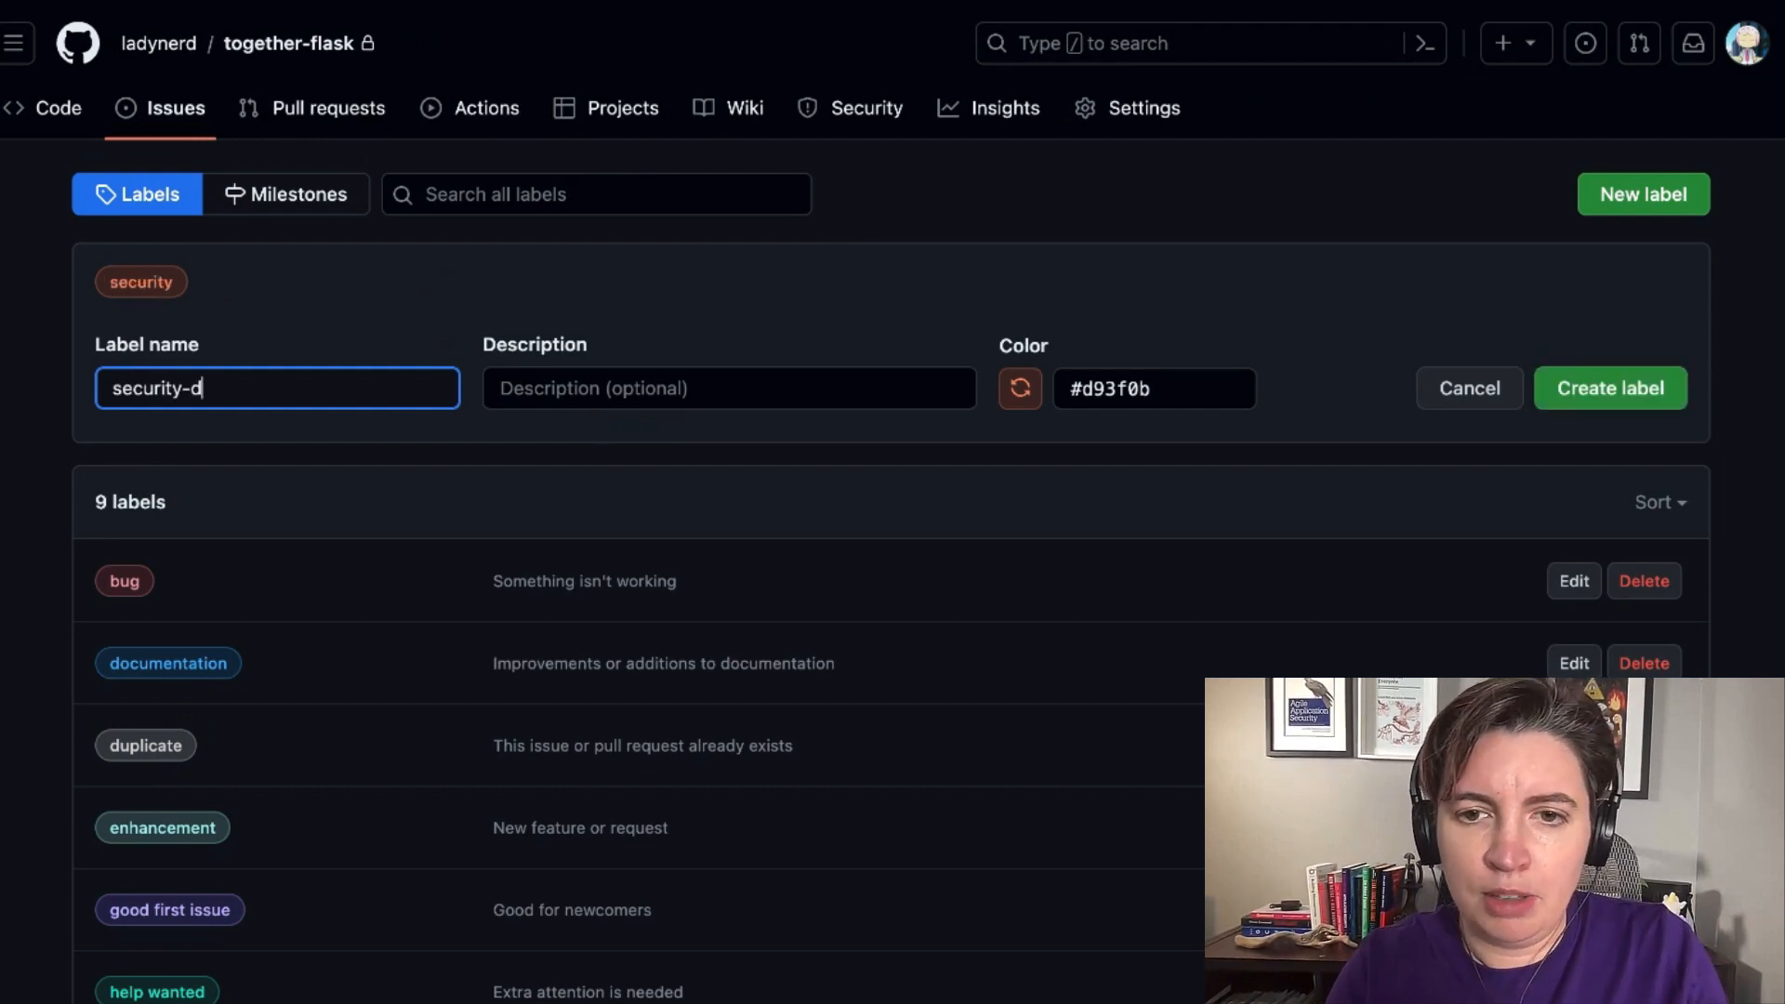
Set the label's color to green #0E8A16 and its description to "Security items todo and review", and create the label.
{"action": "left_click", "coordinate": [1102, 390]}
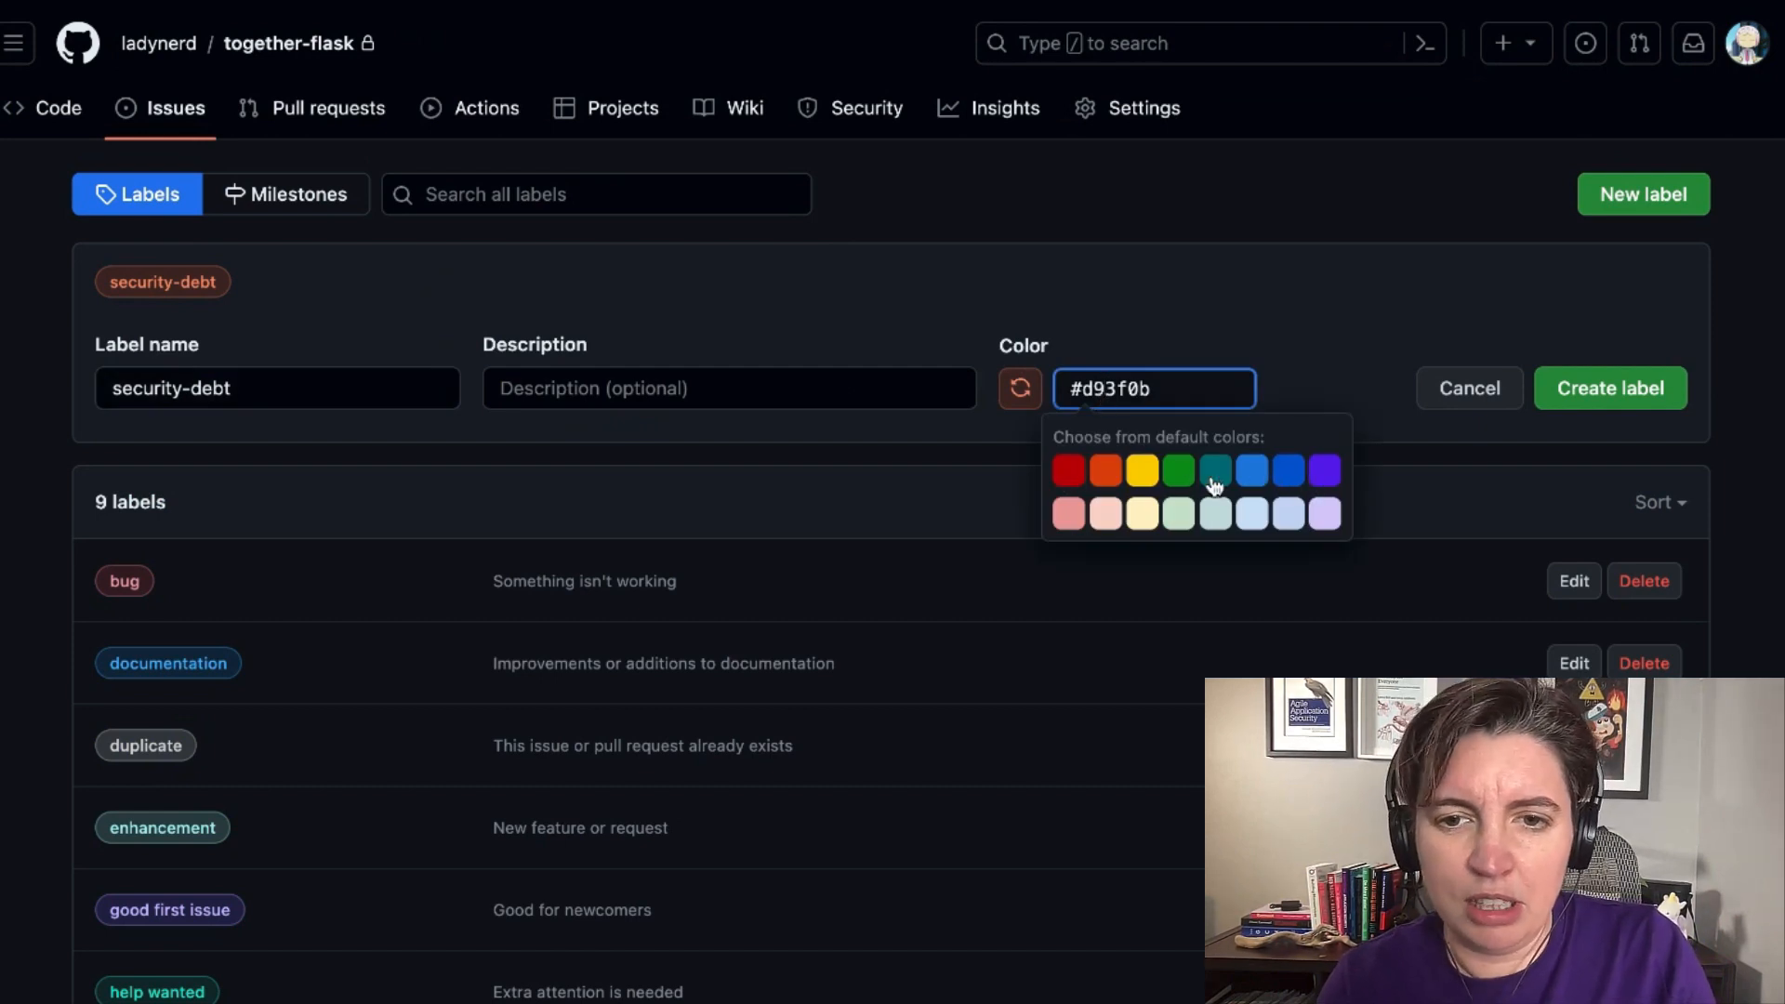
{"action": "left_click", "coordinate": [1178, 472]}
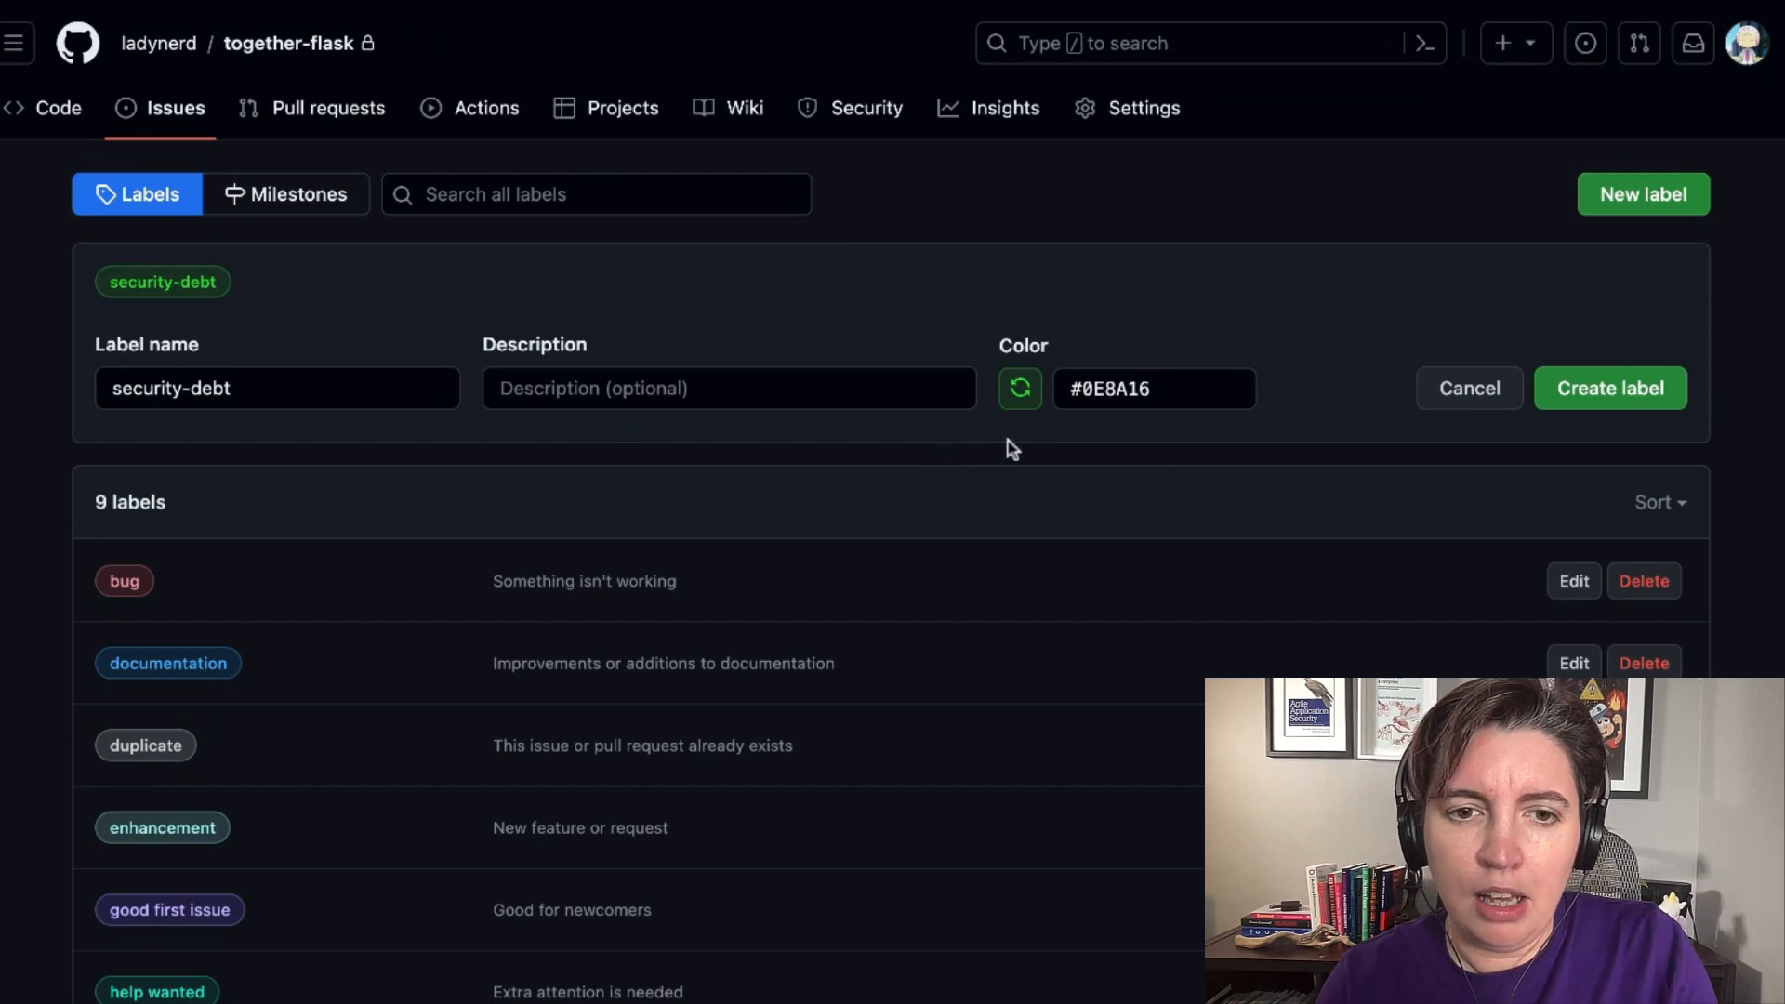
{"action": "left_click", "coordinate": [771, 392]}
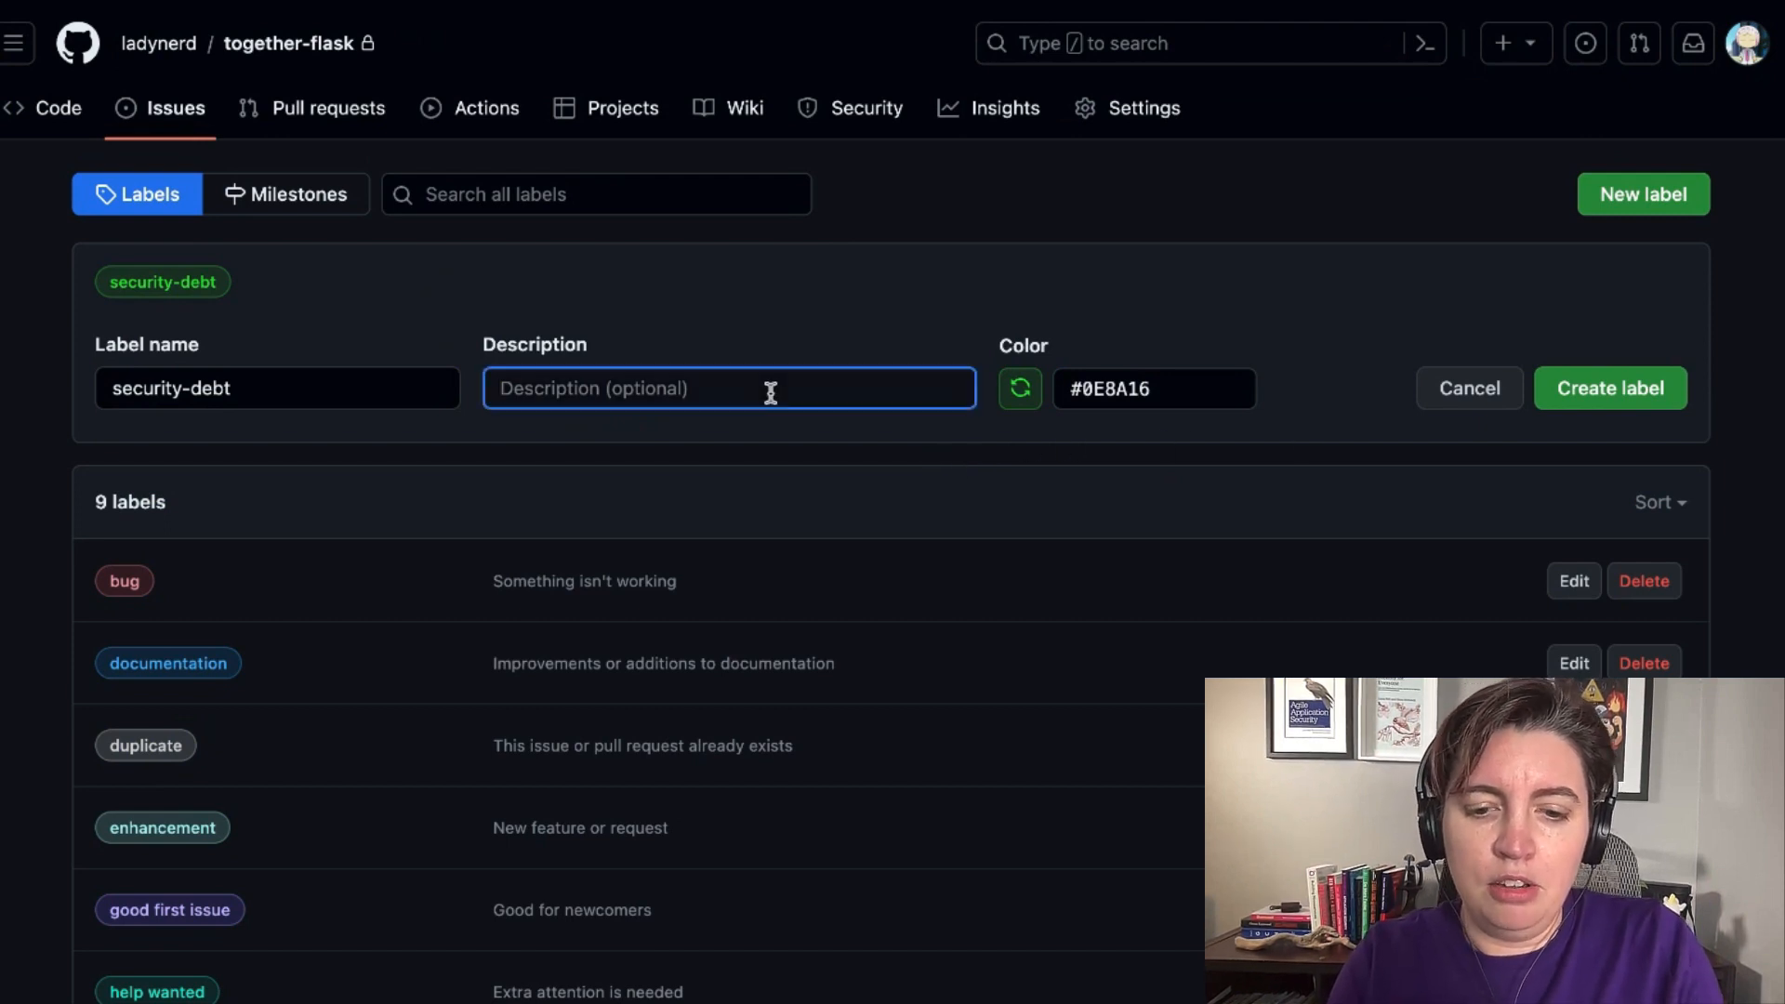
{"action": "type", "text": "S"}
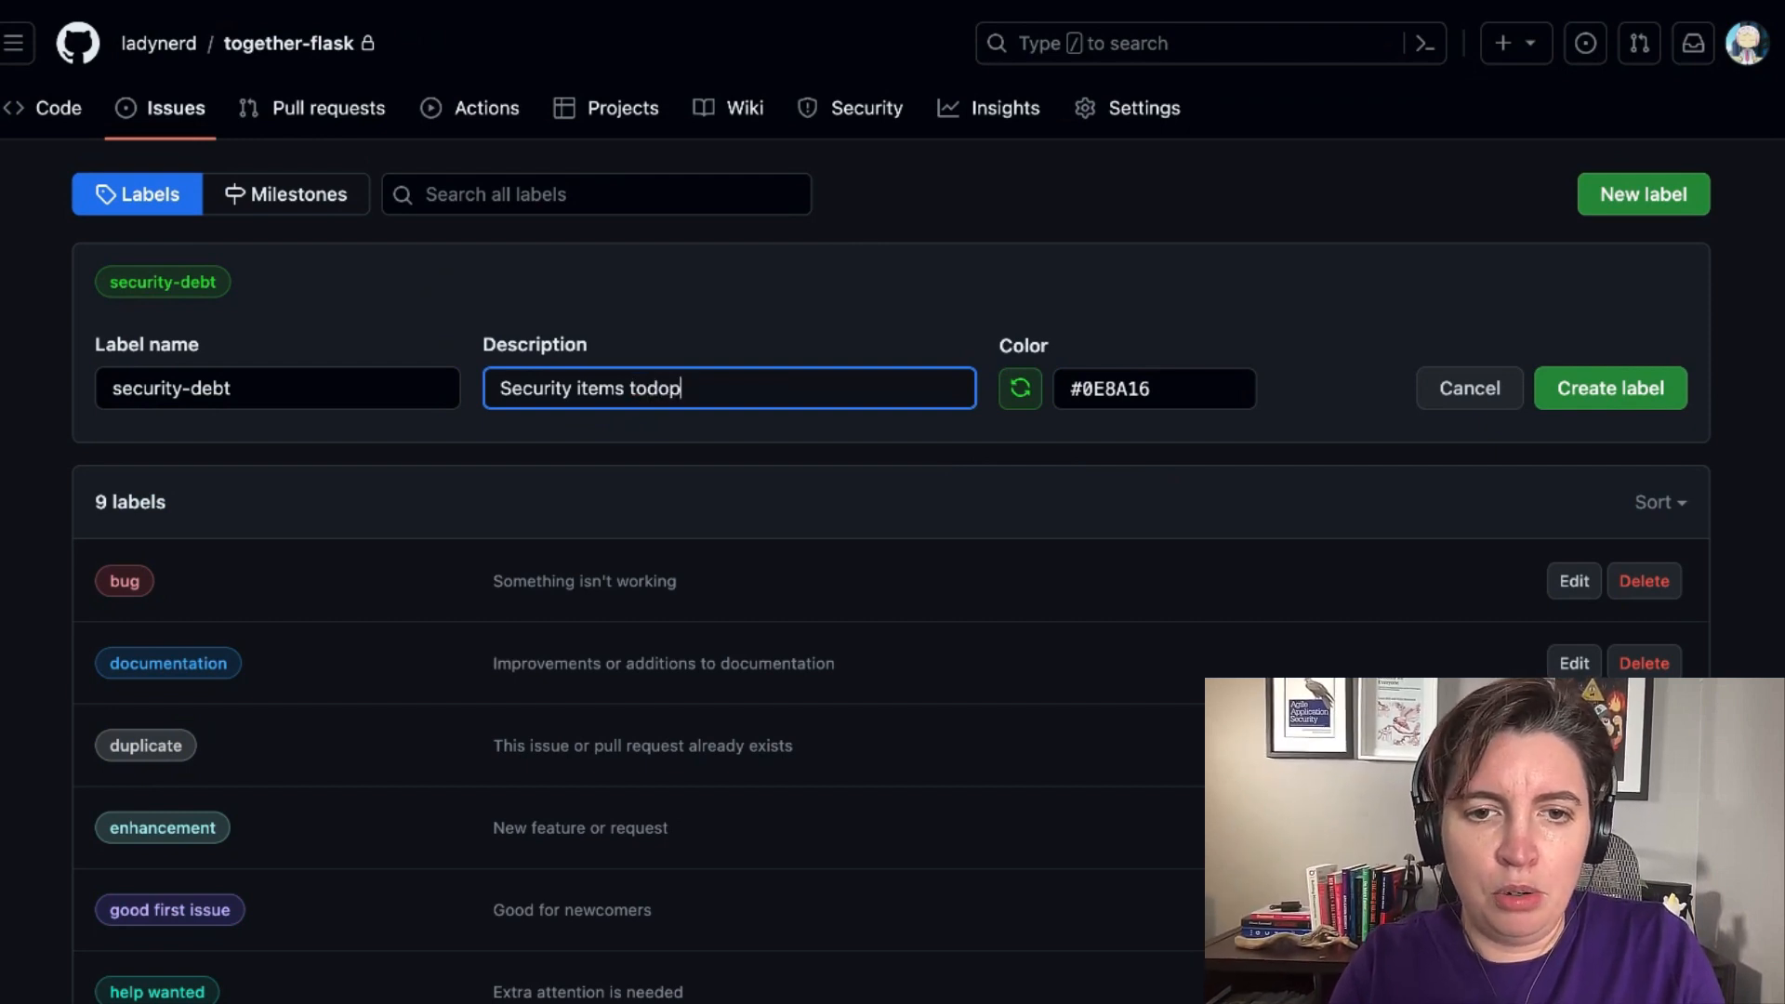
{"action": "type", "text": "ecurity items todo and review"}
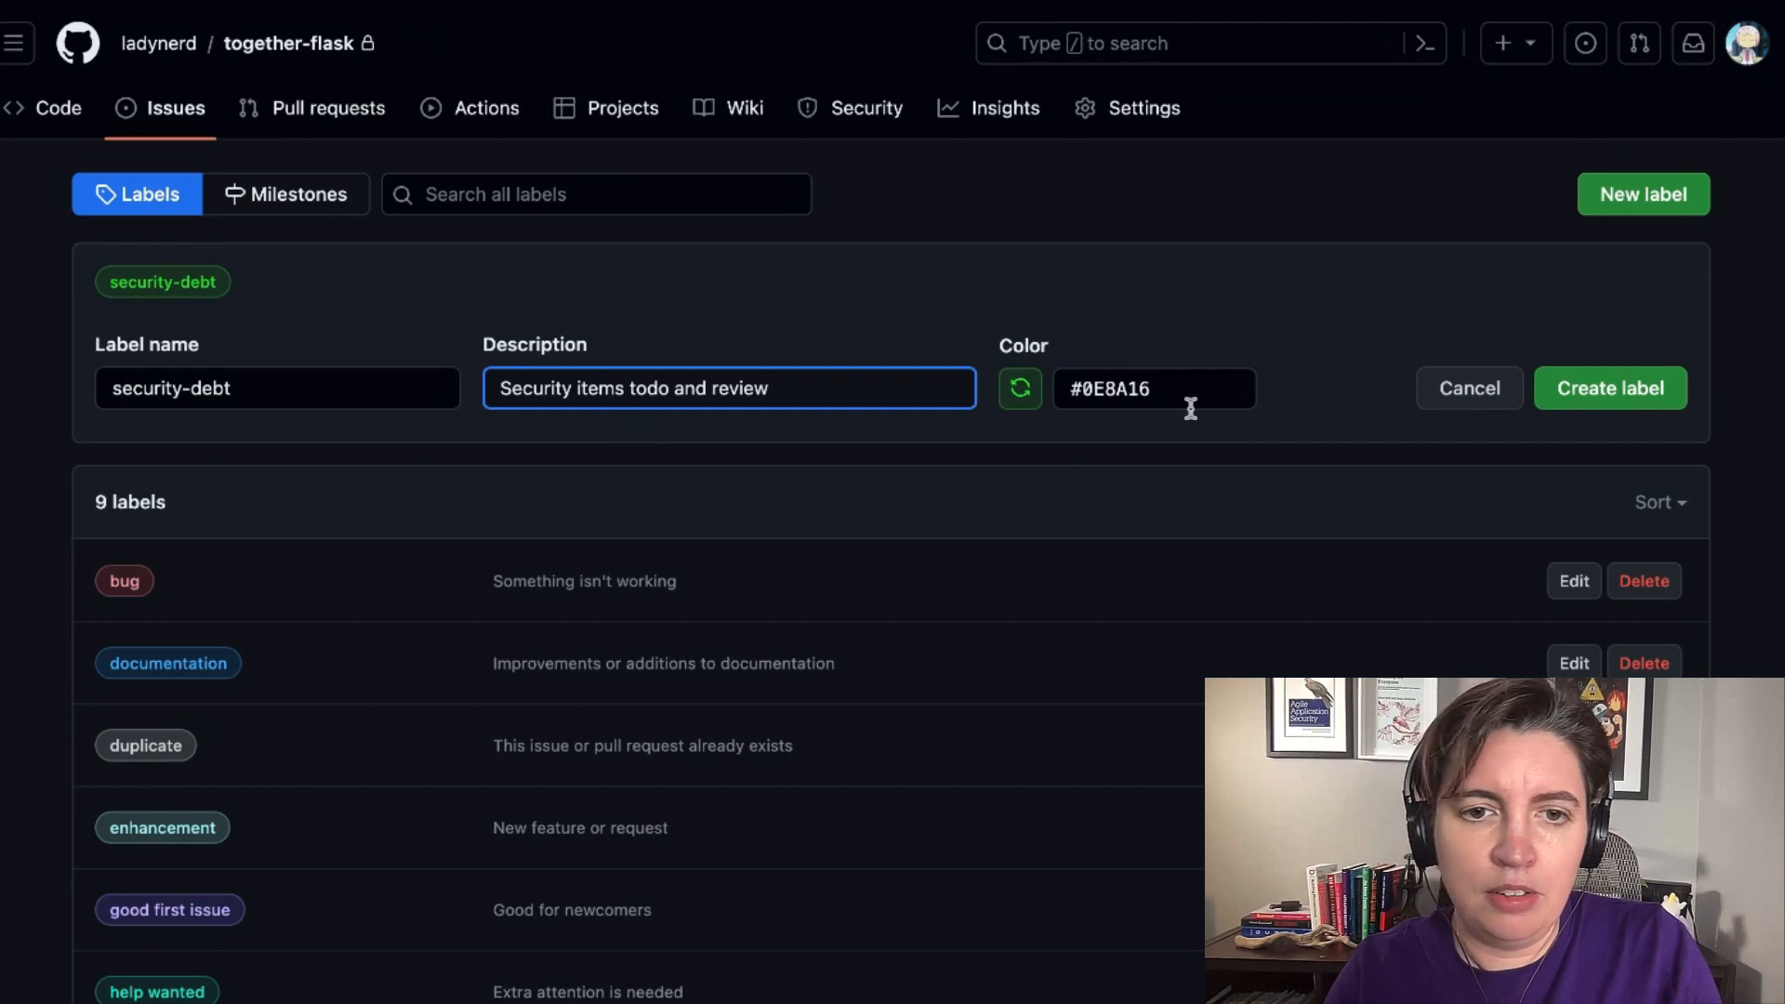
{"action": "left_click", "coordinate": [1618, 409]}
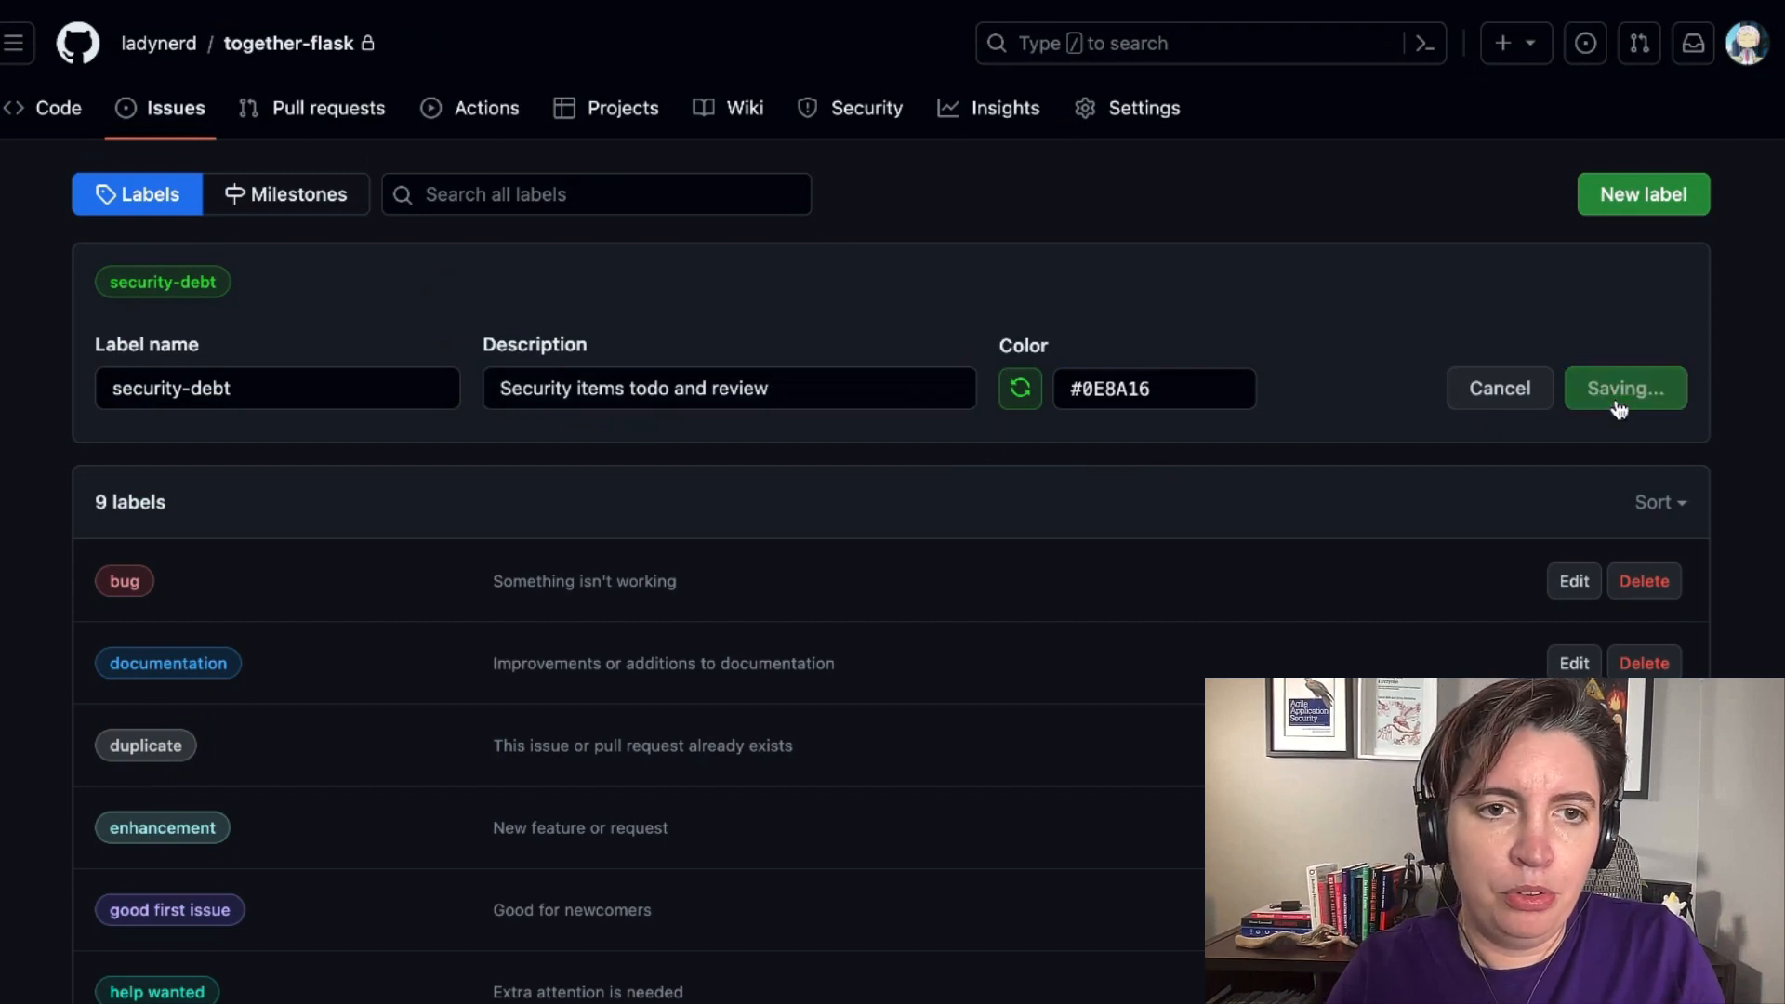
Start a new issue in the repository titled "Review my incident response plan".
{"action": "left_click", "coordinate": [189, 120]}
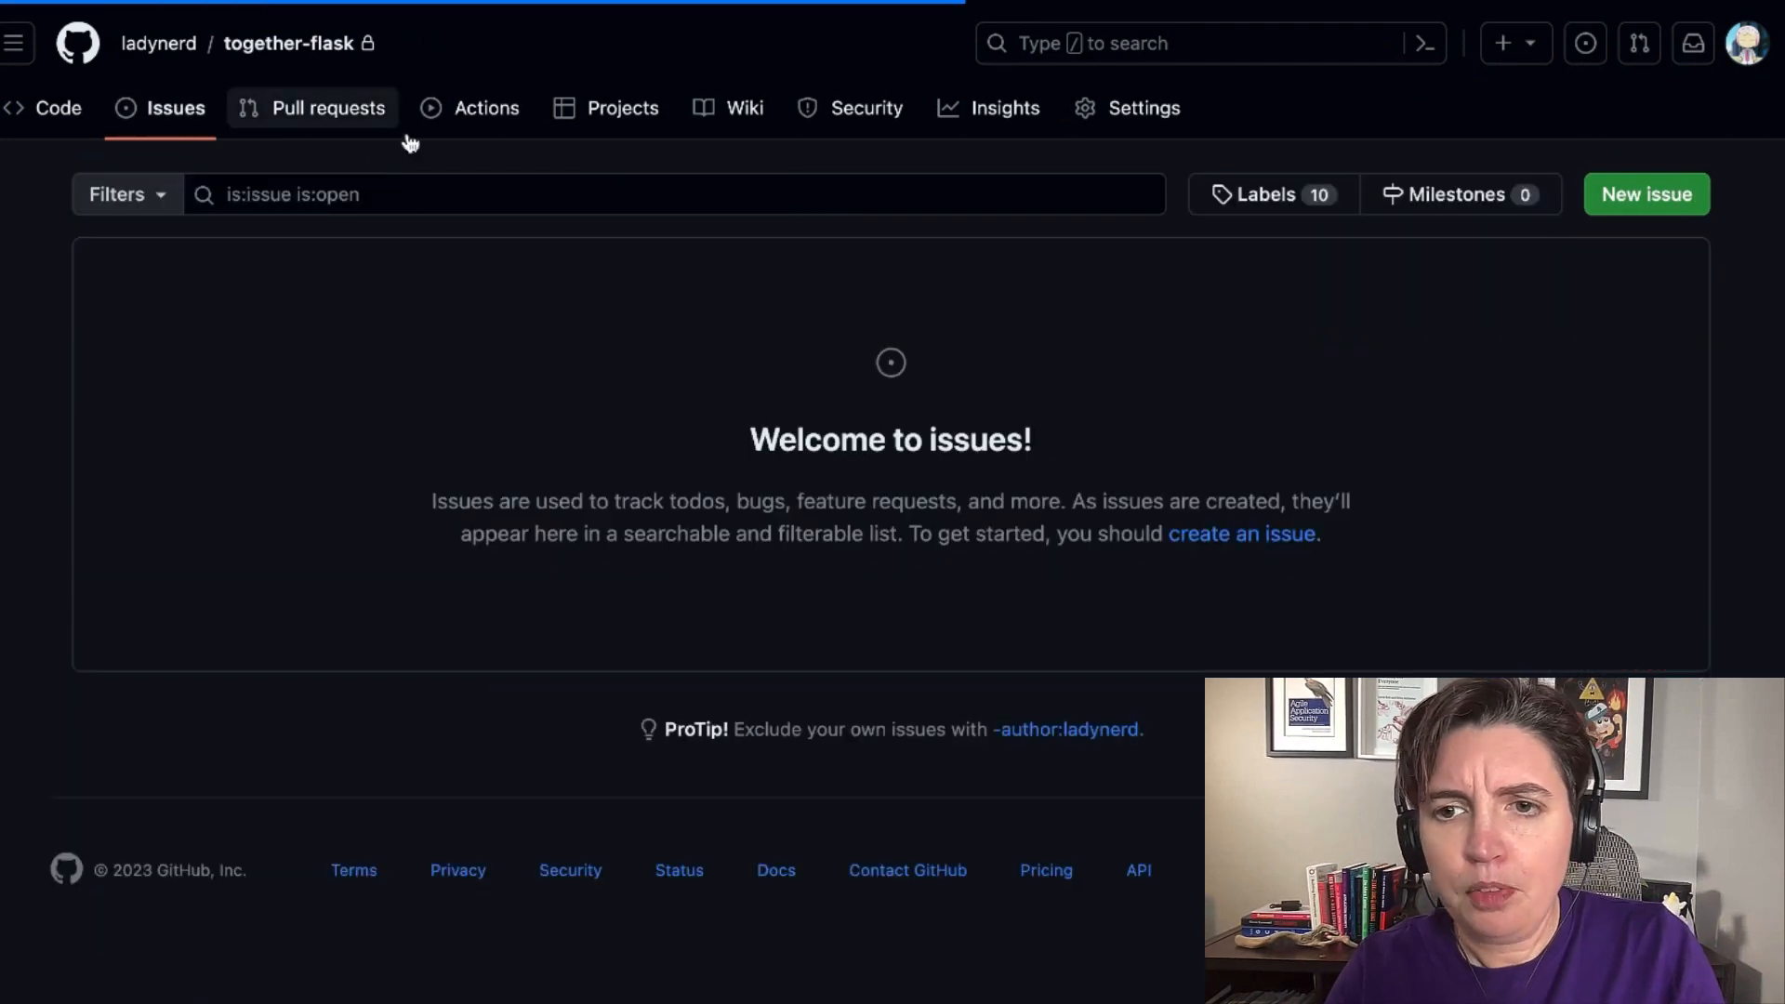
{"action": "left_click", "coordinate": [1648, 200]}
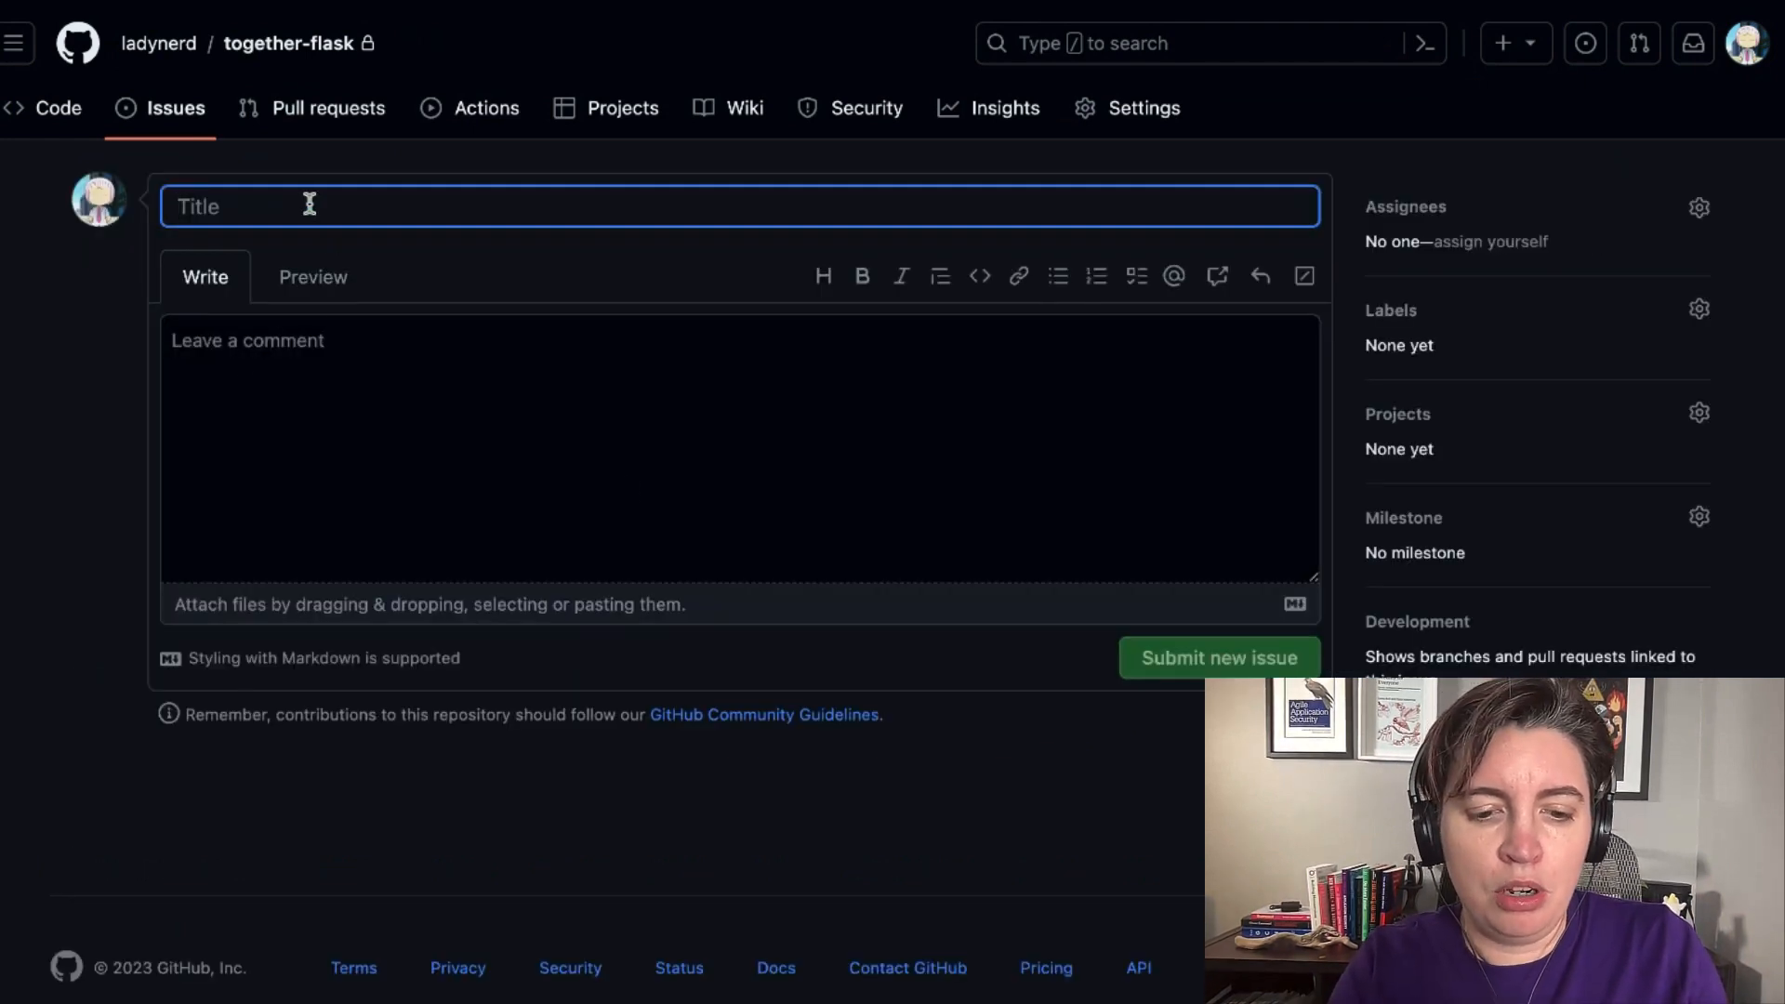
{"action": "type", "text": "Review m"}
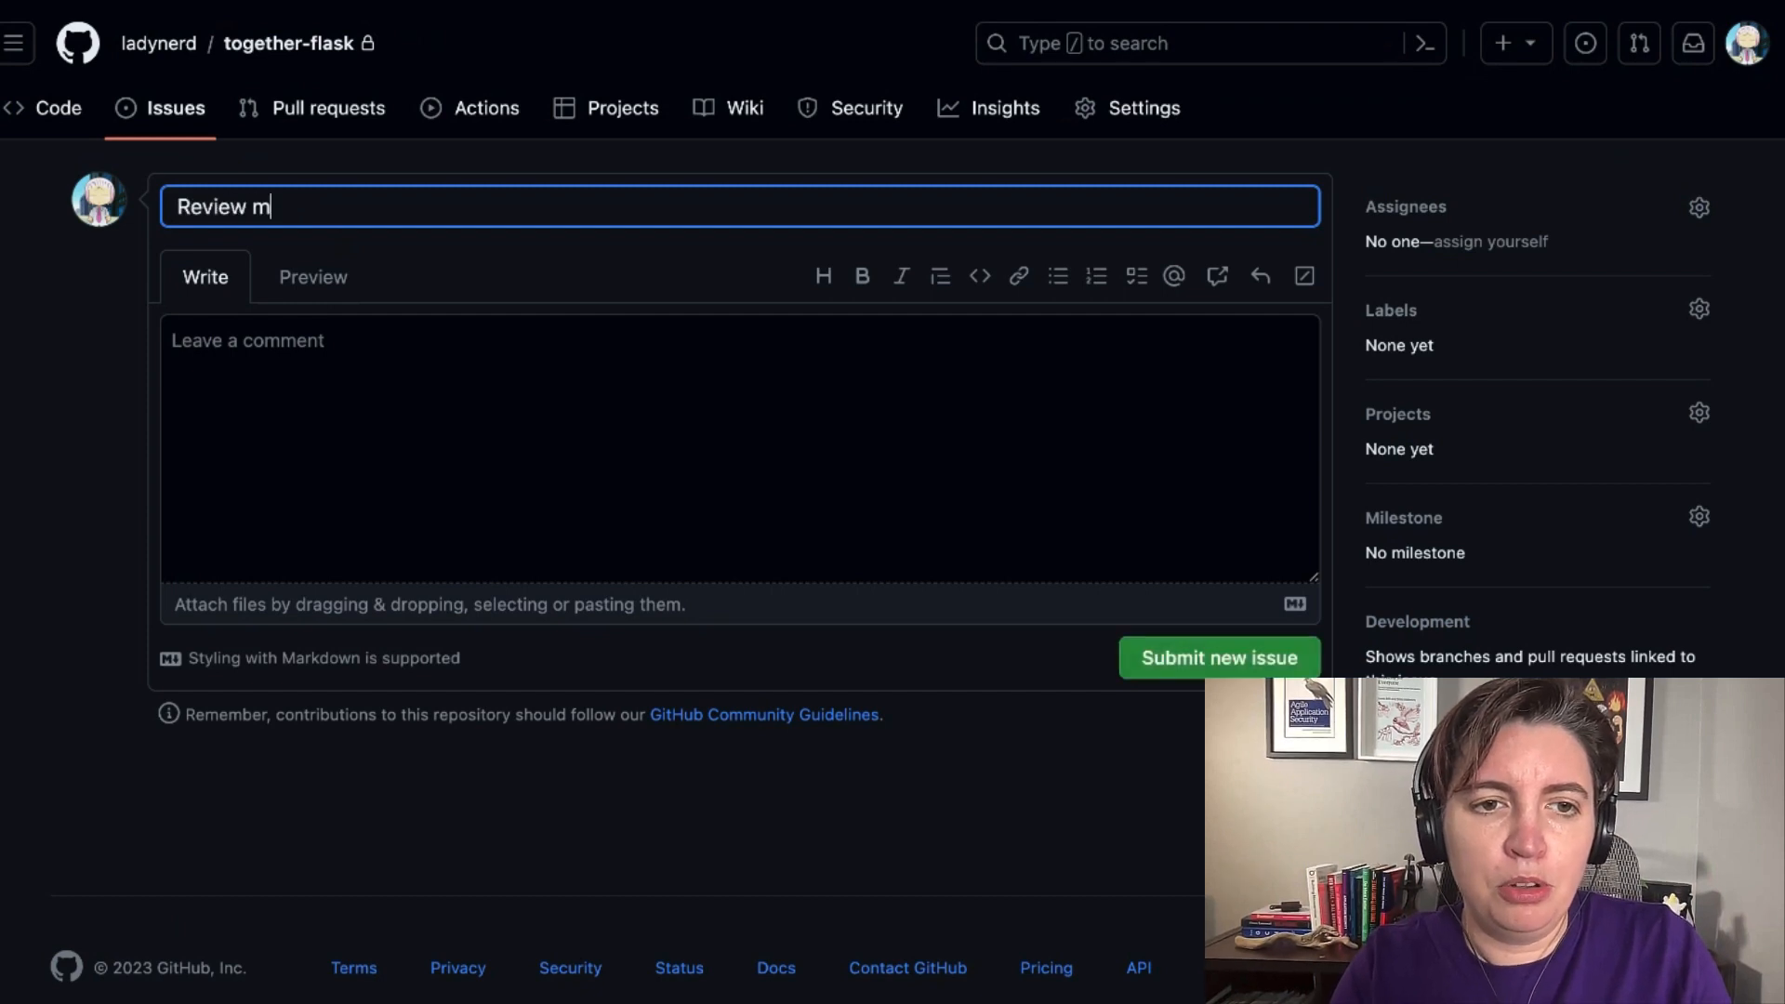
{"action": "type", "text": "y inciden"}
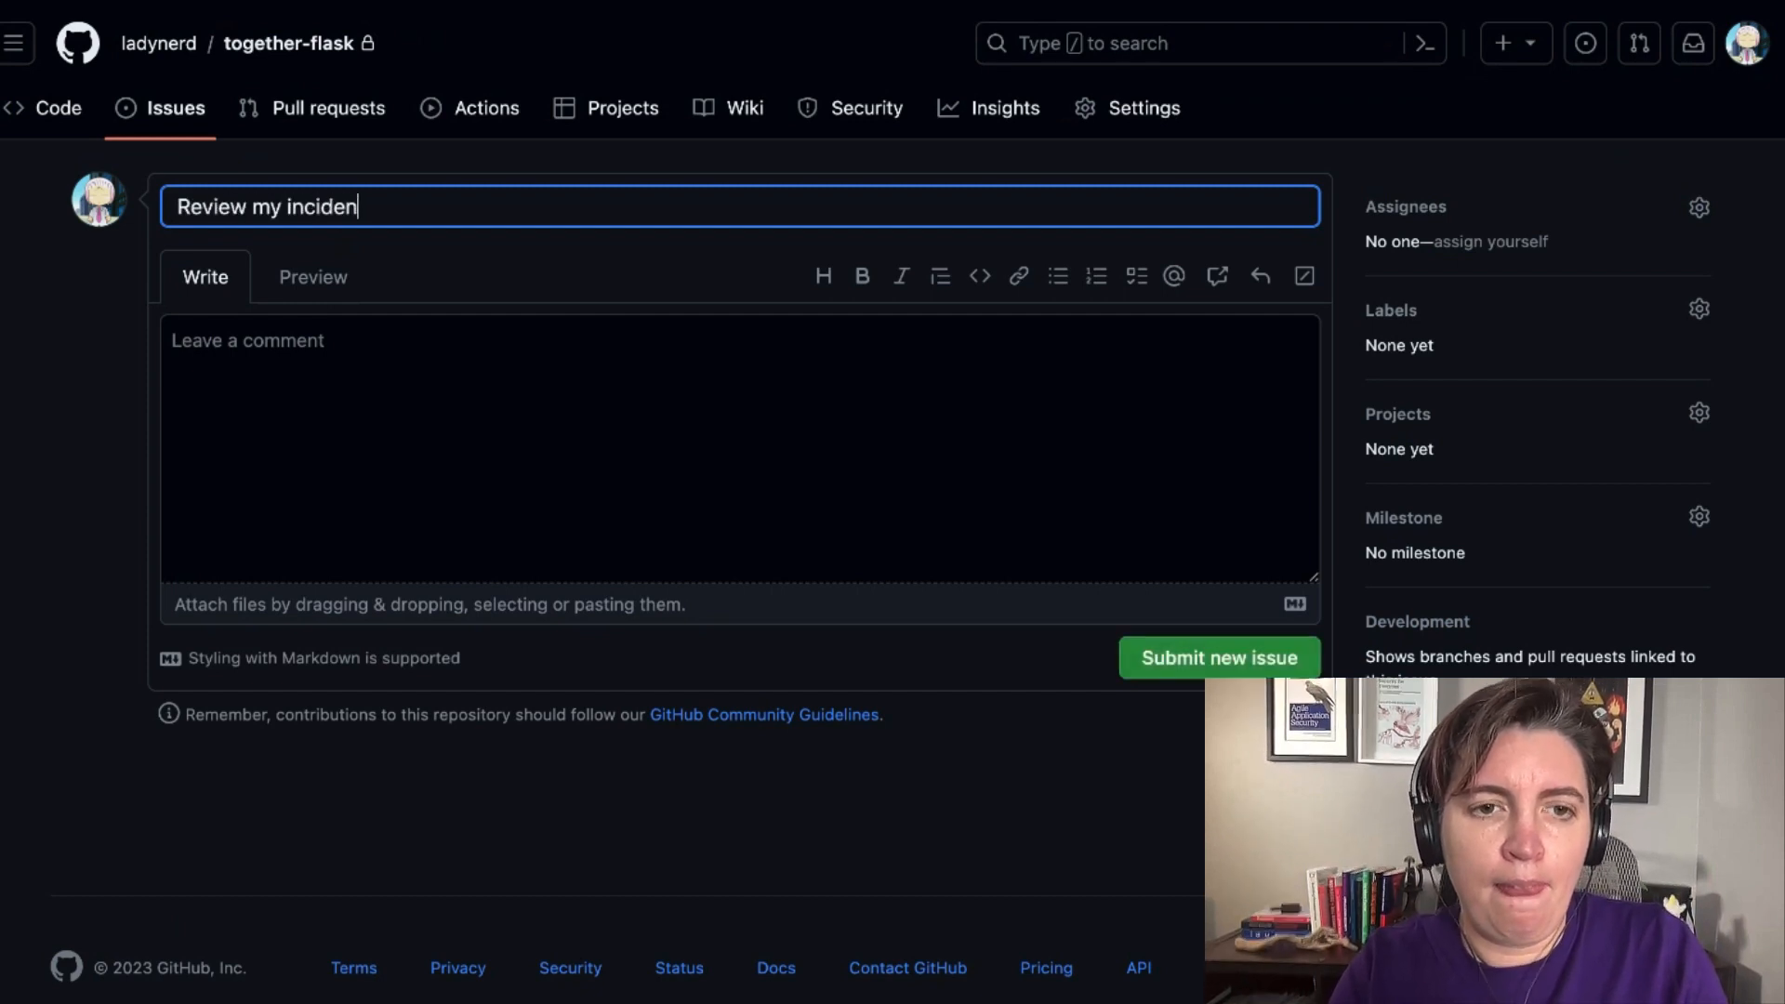
{"action": "type", "text": "yt r"}
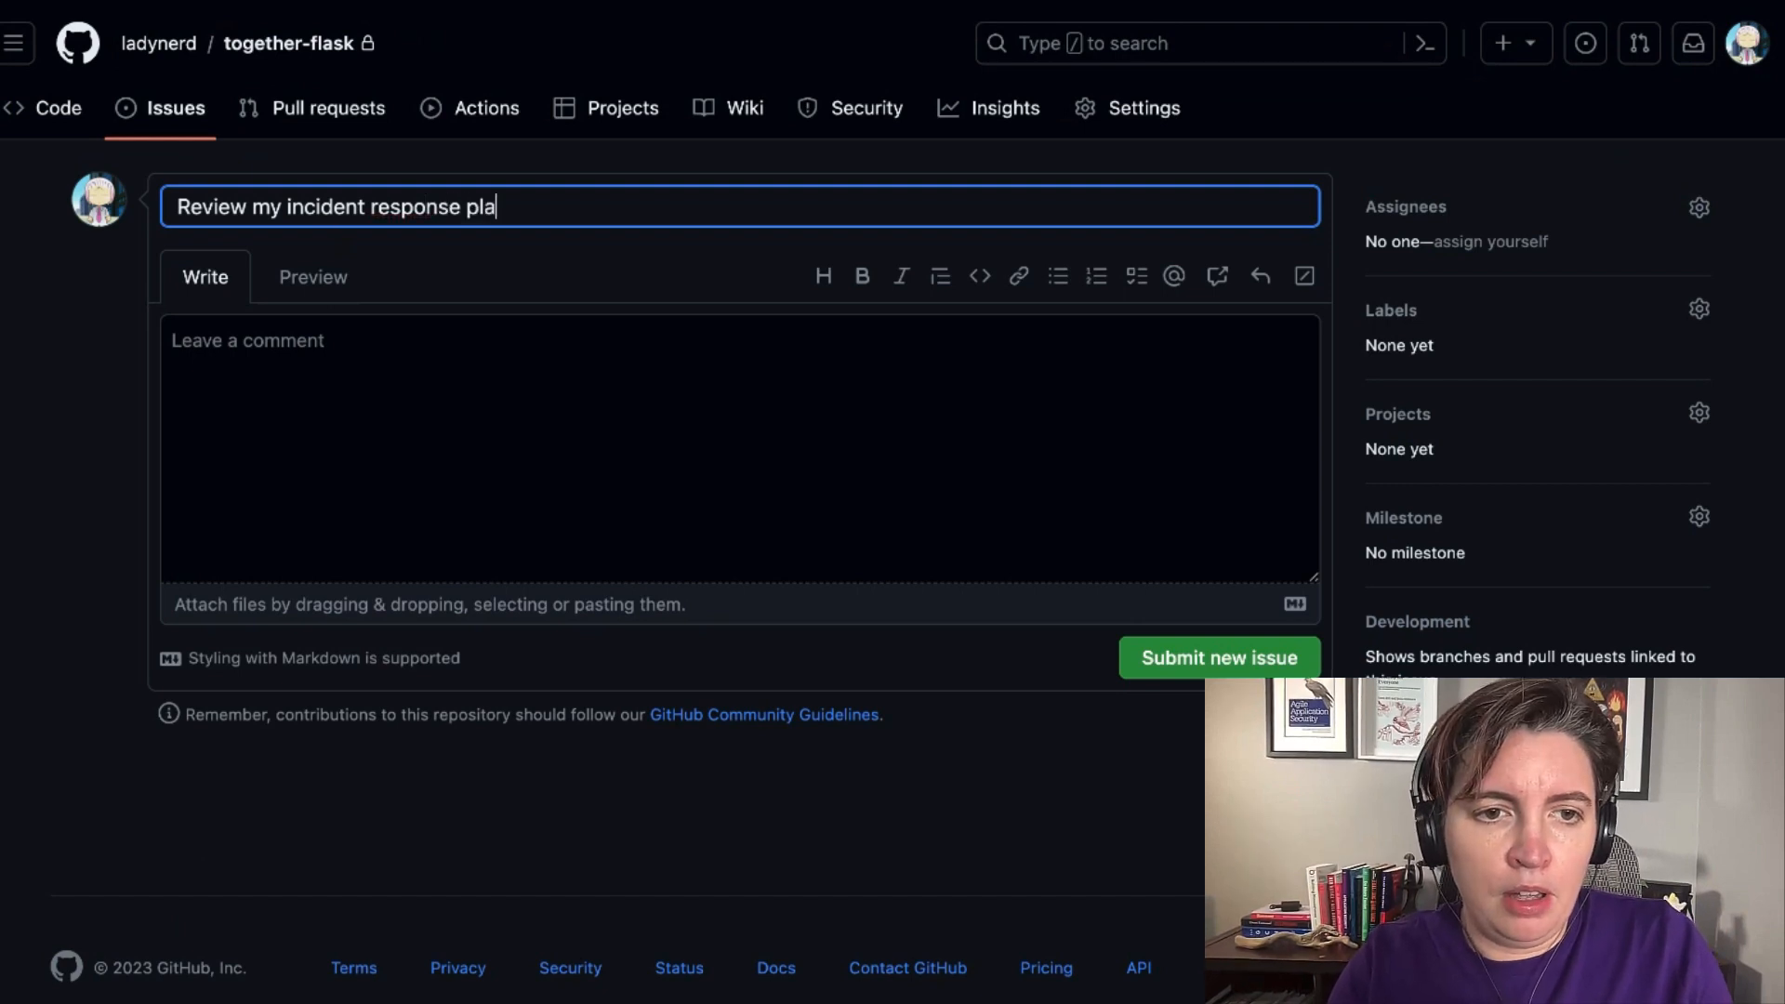
Enter "I need list and define my incident severity levels." as the issue's description and submit the issue.
{"action": "left_click", "coordinate": [246, 370]}
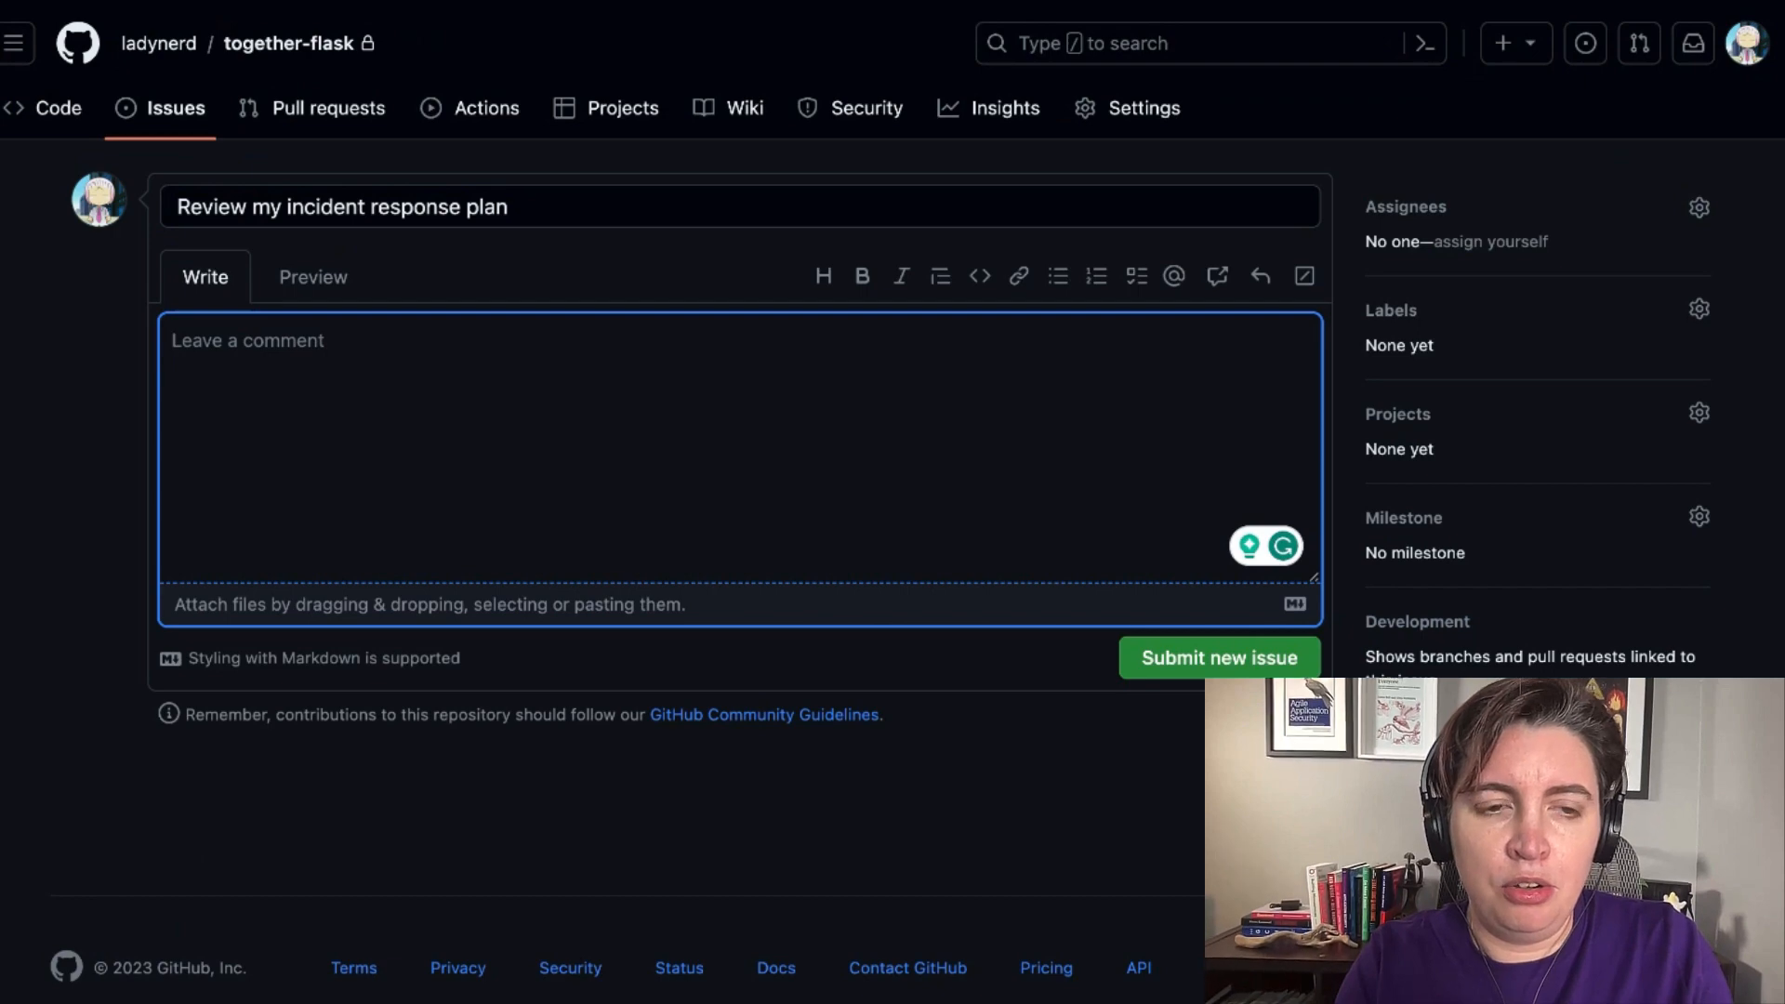
{"action": "type", "text": "I need list and define my incident severity"}
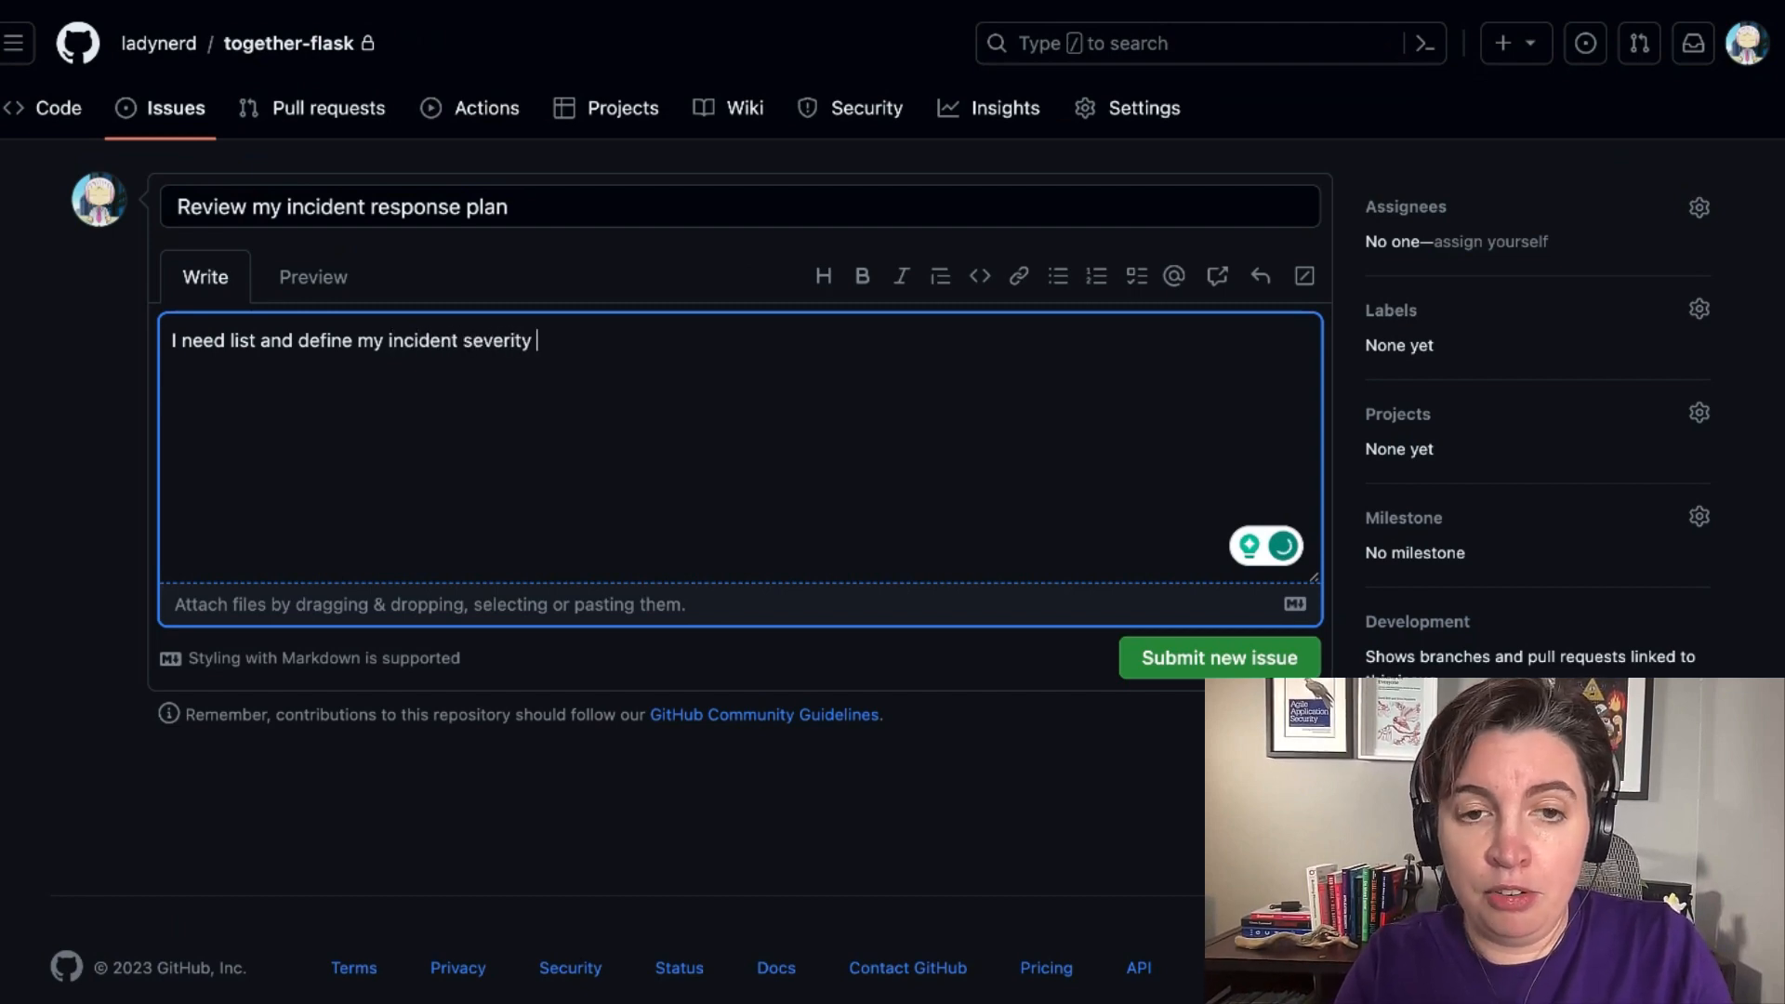
{"action": "type", "text": "."}
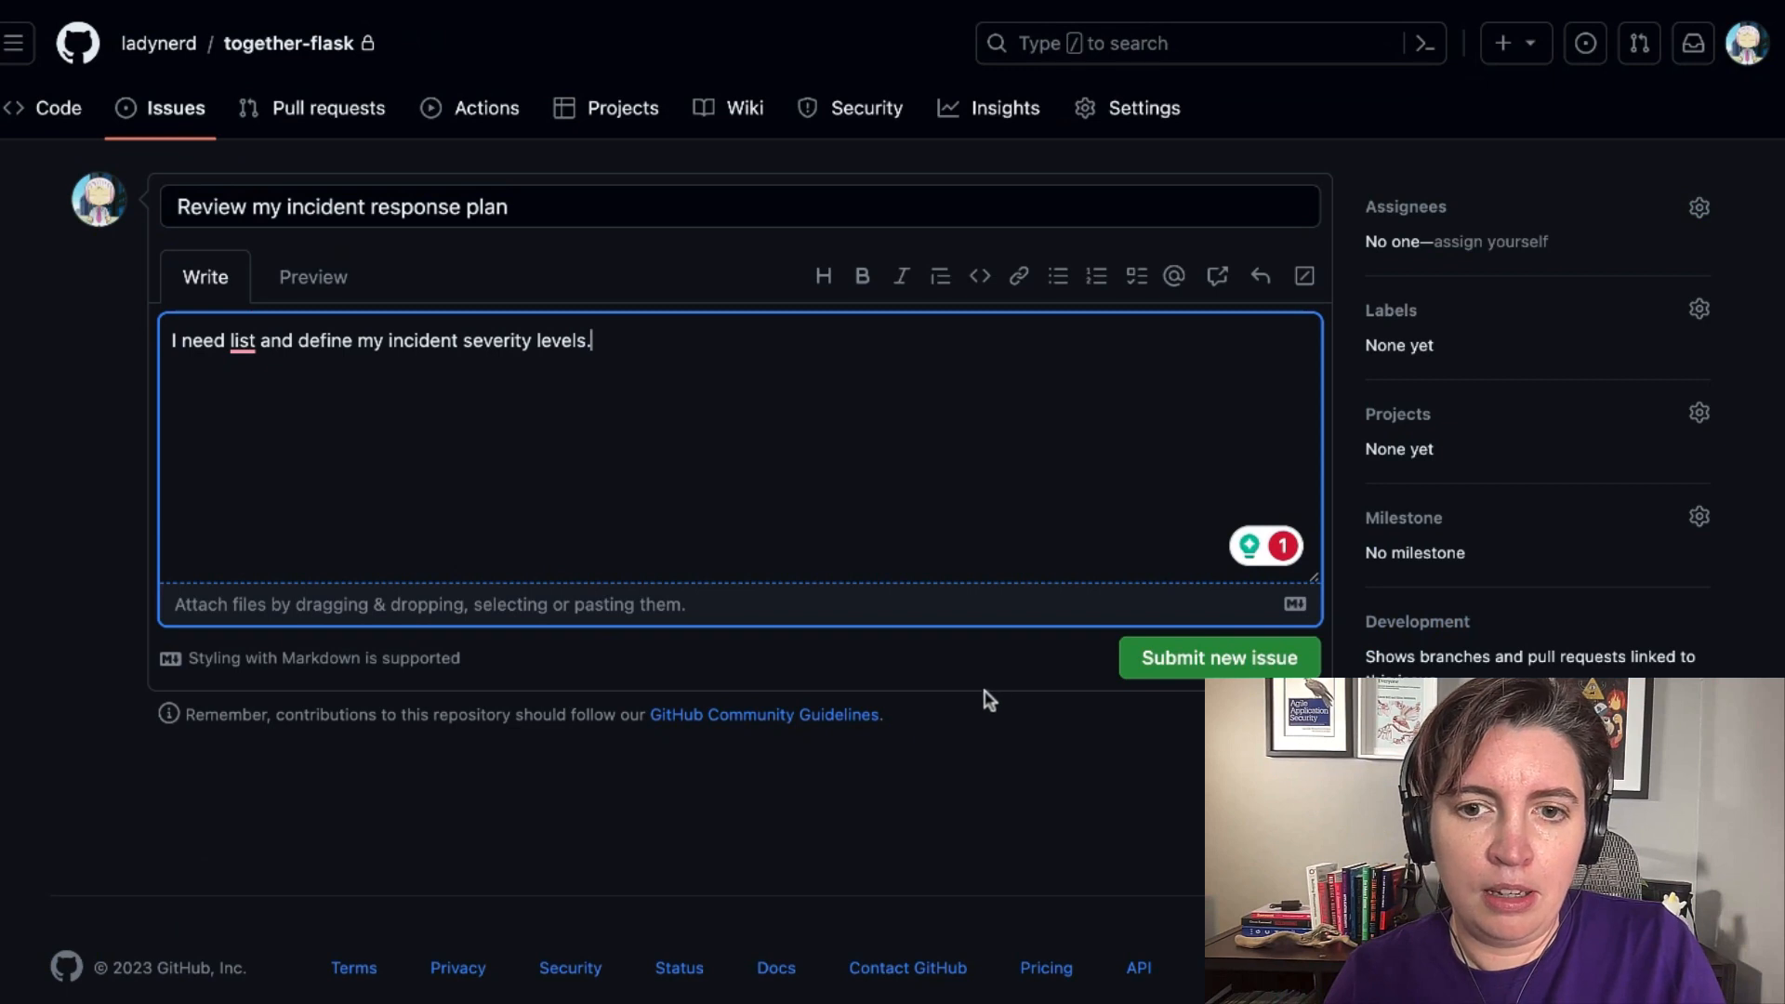
{"action": "left_click", "coordinate": [1189, 667]}
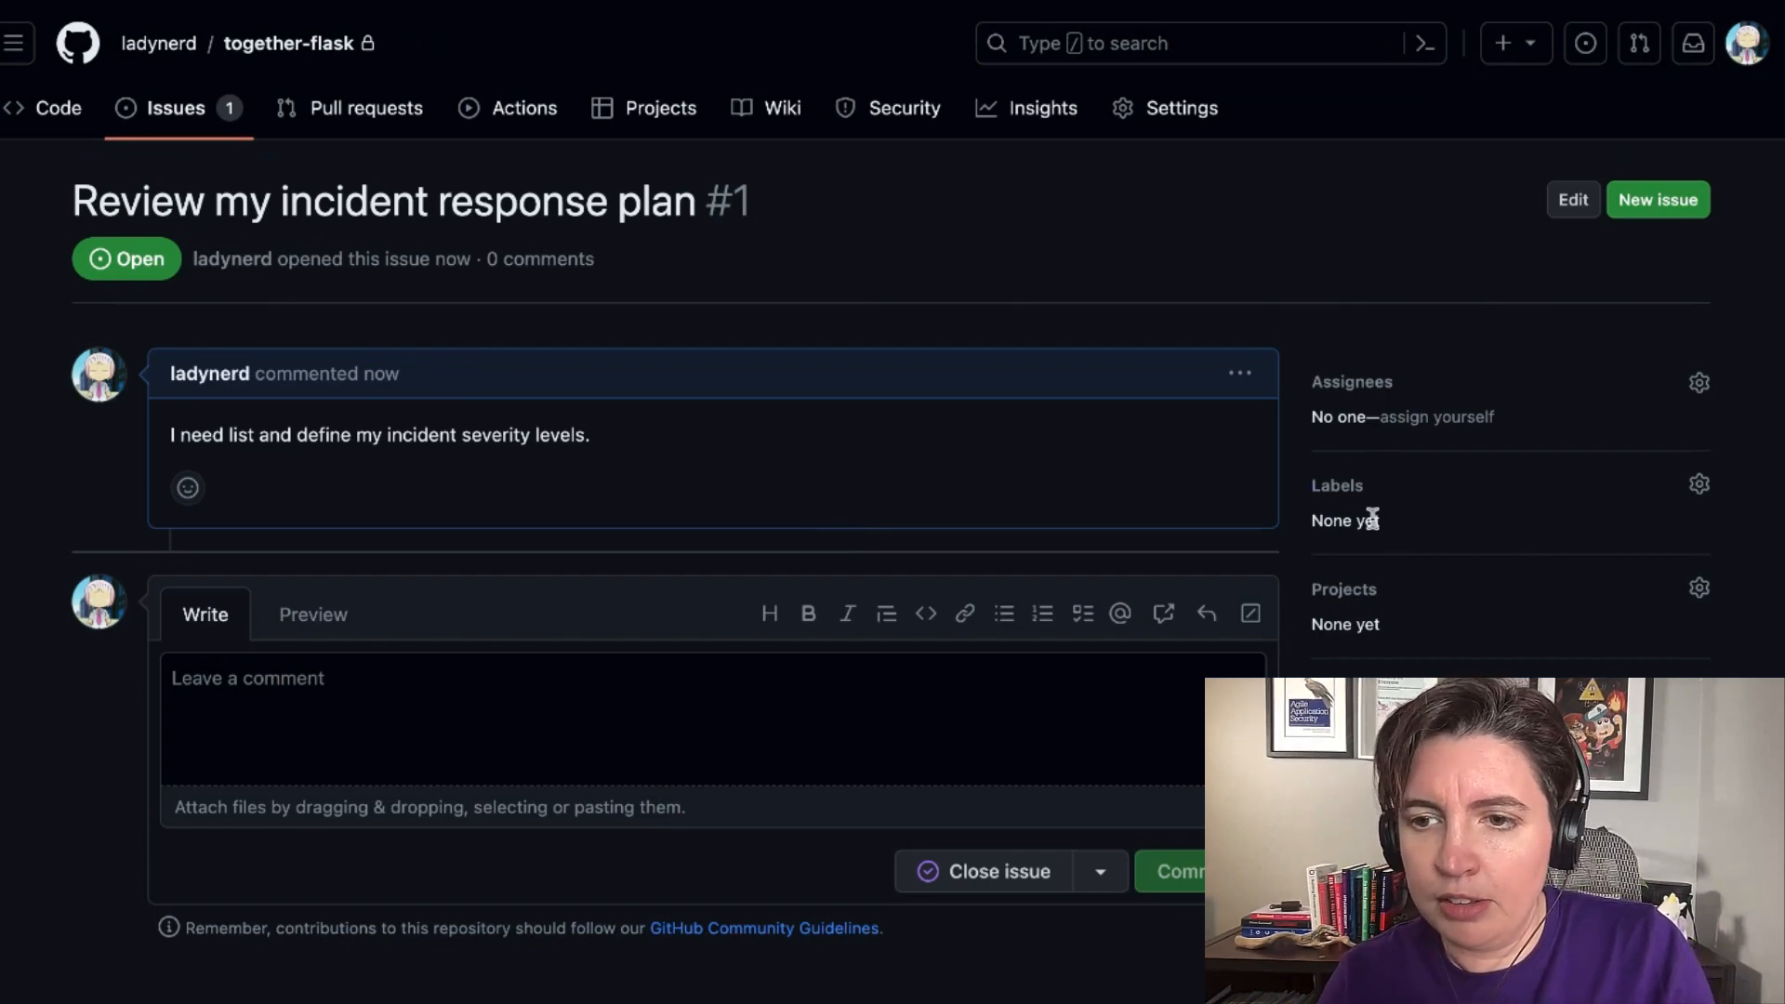
Apply the security-debt label to the incident response plan issue.
{"action": "left_click", "coordinate": [1709, 484]}
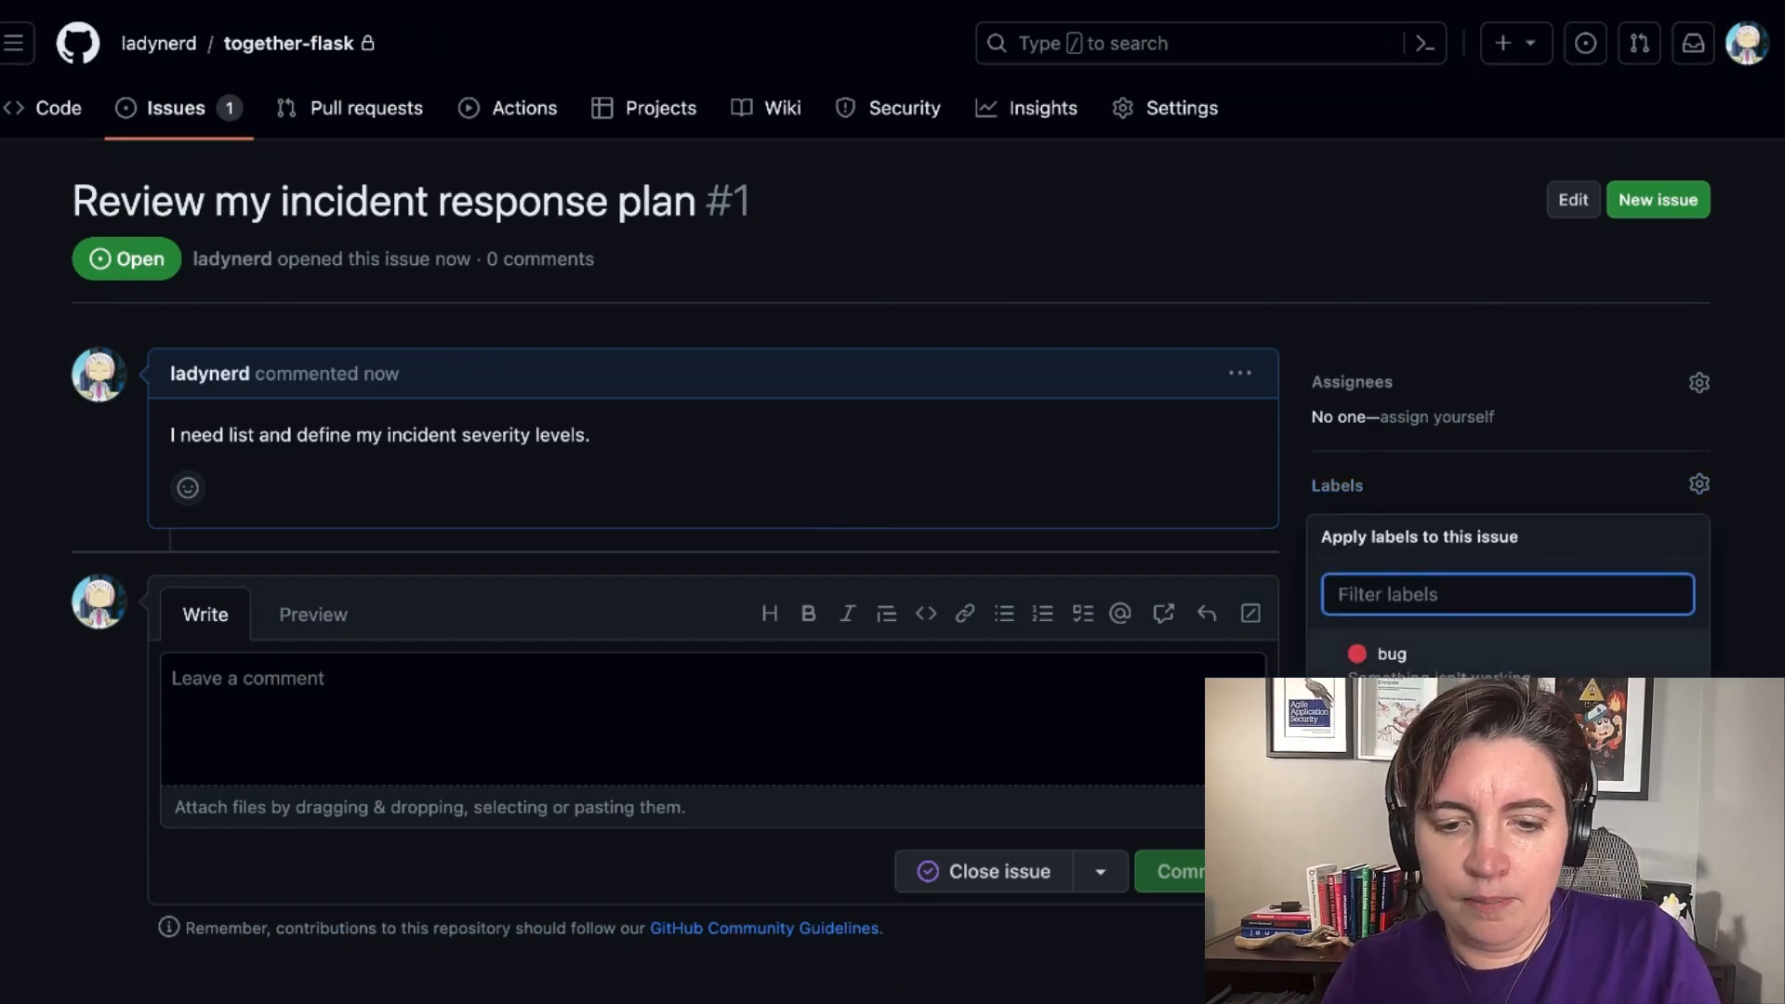
{"action": "type", "text": "secu"}
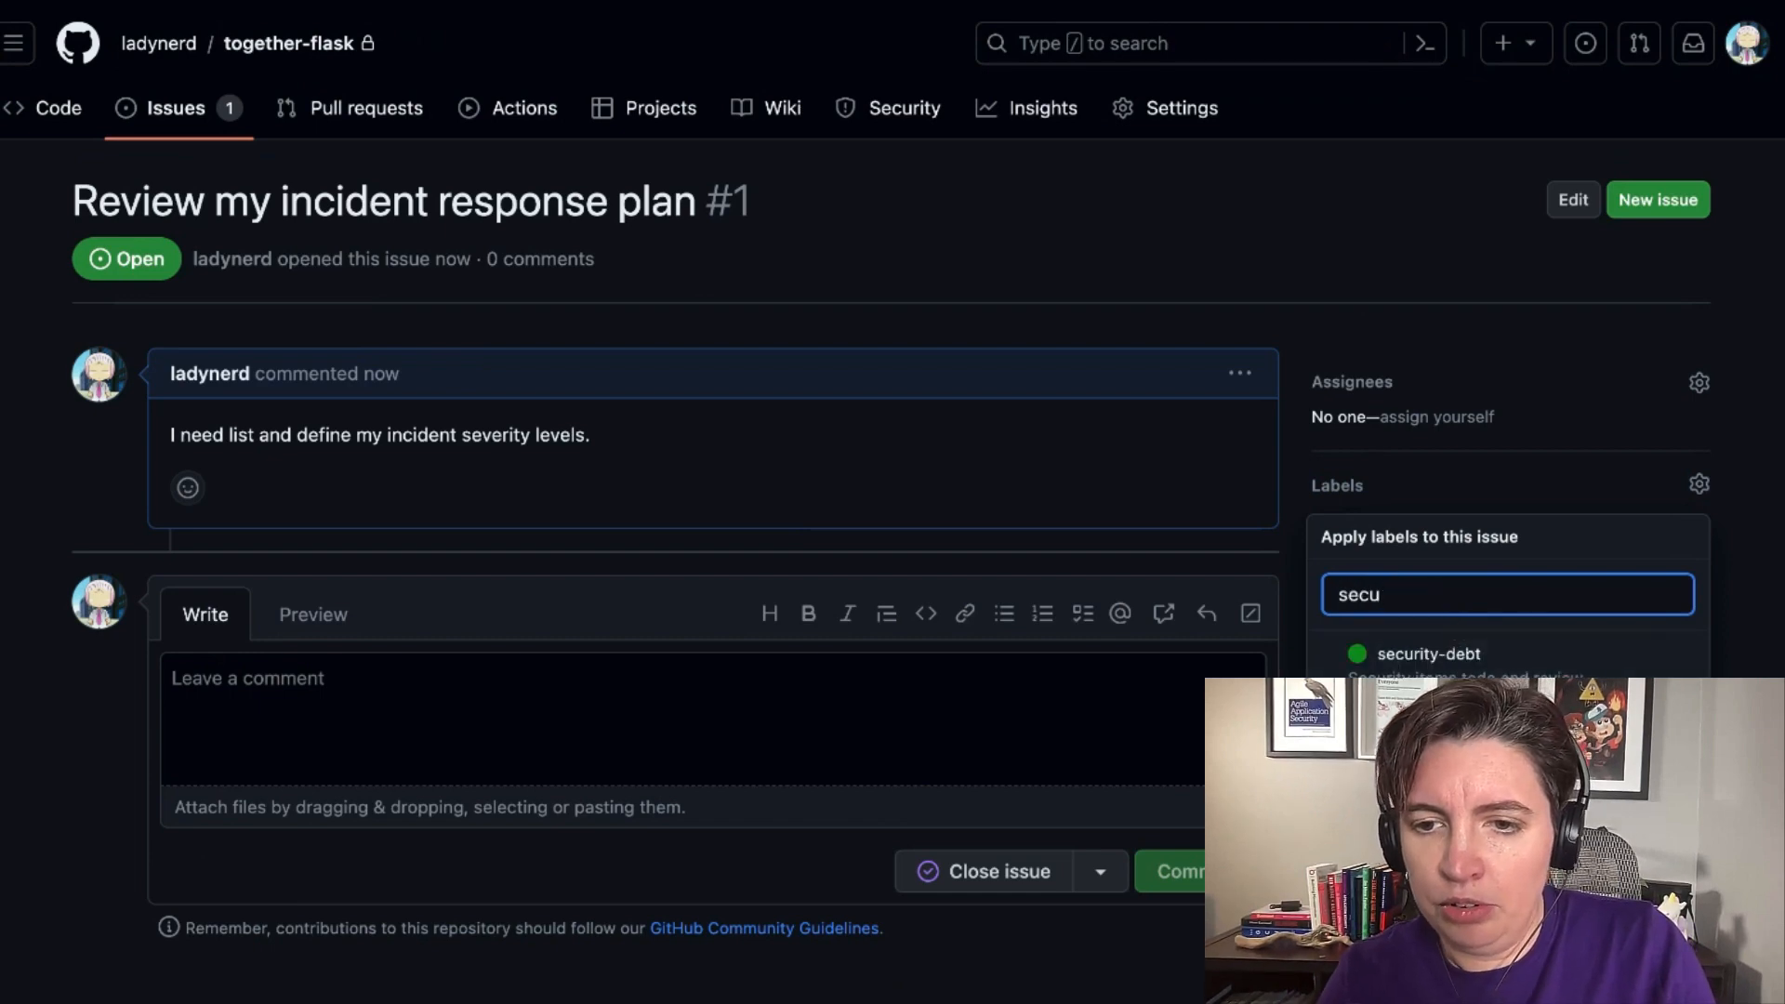
{"action": "left_click", "coordinate": [1425, 662]}
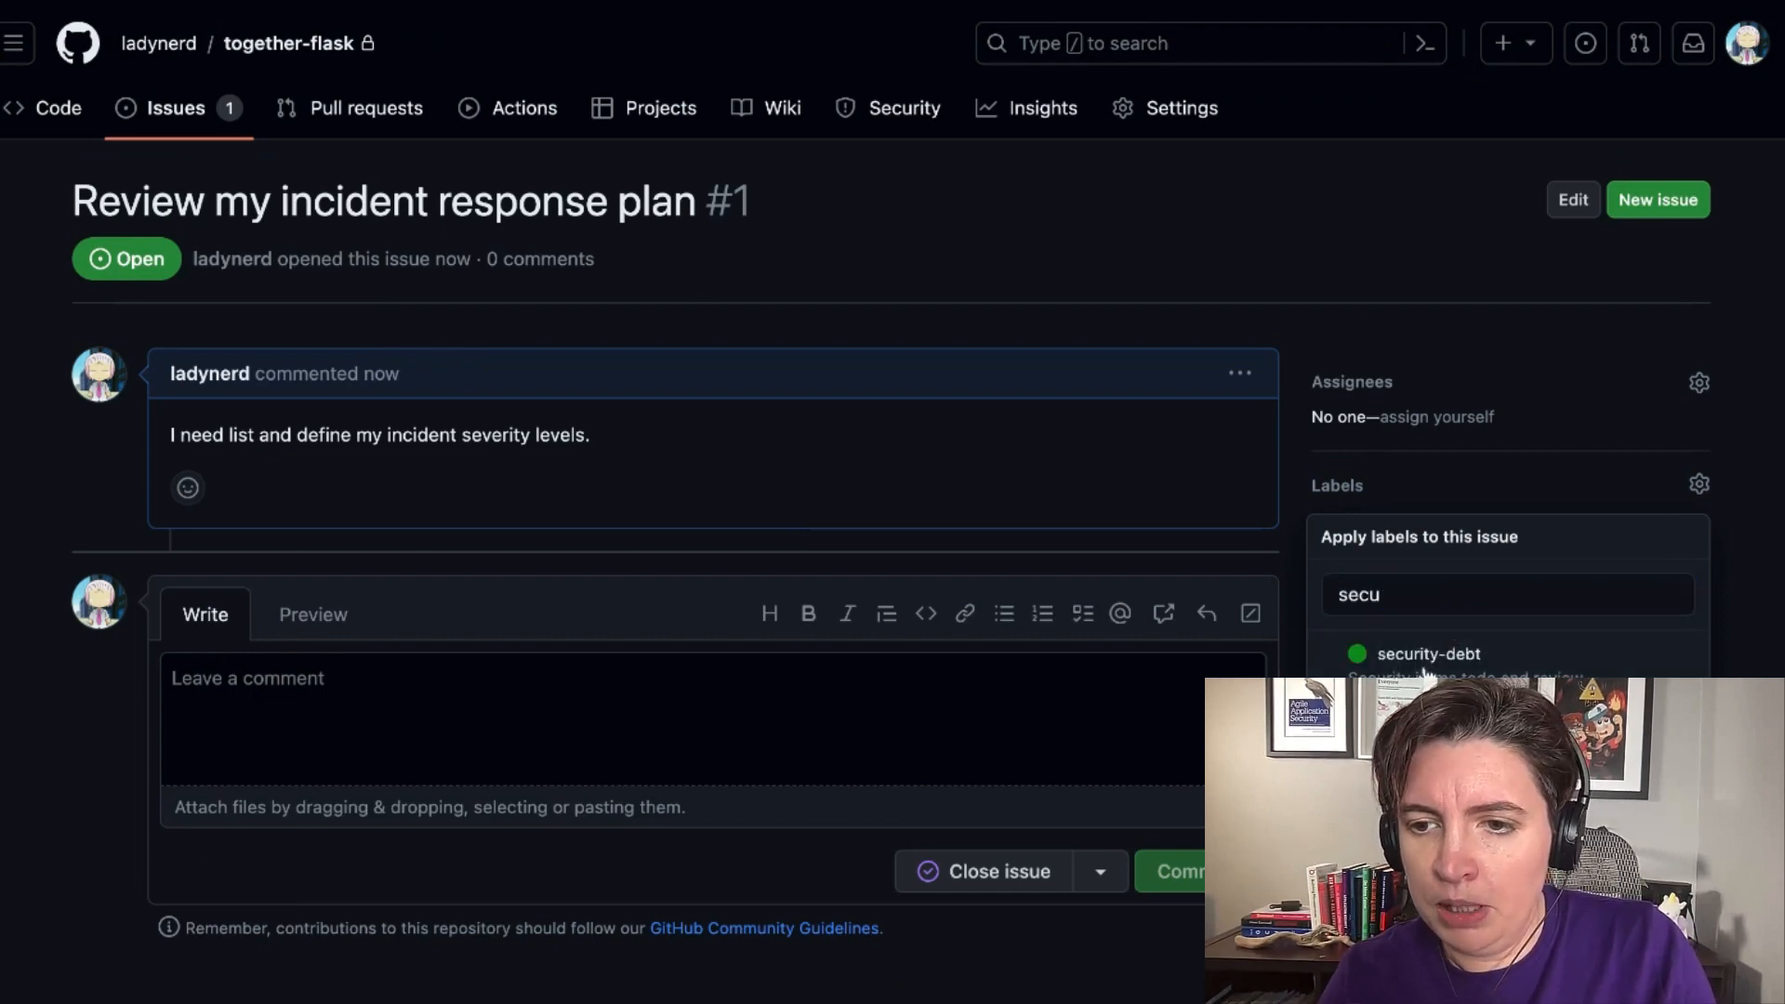
{"action": "left_click", "coordinate": [1747, 677]}
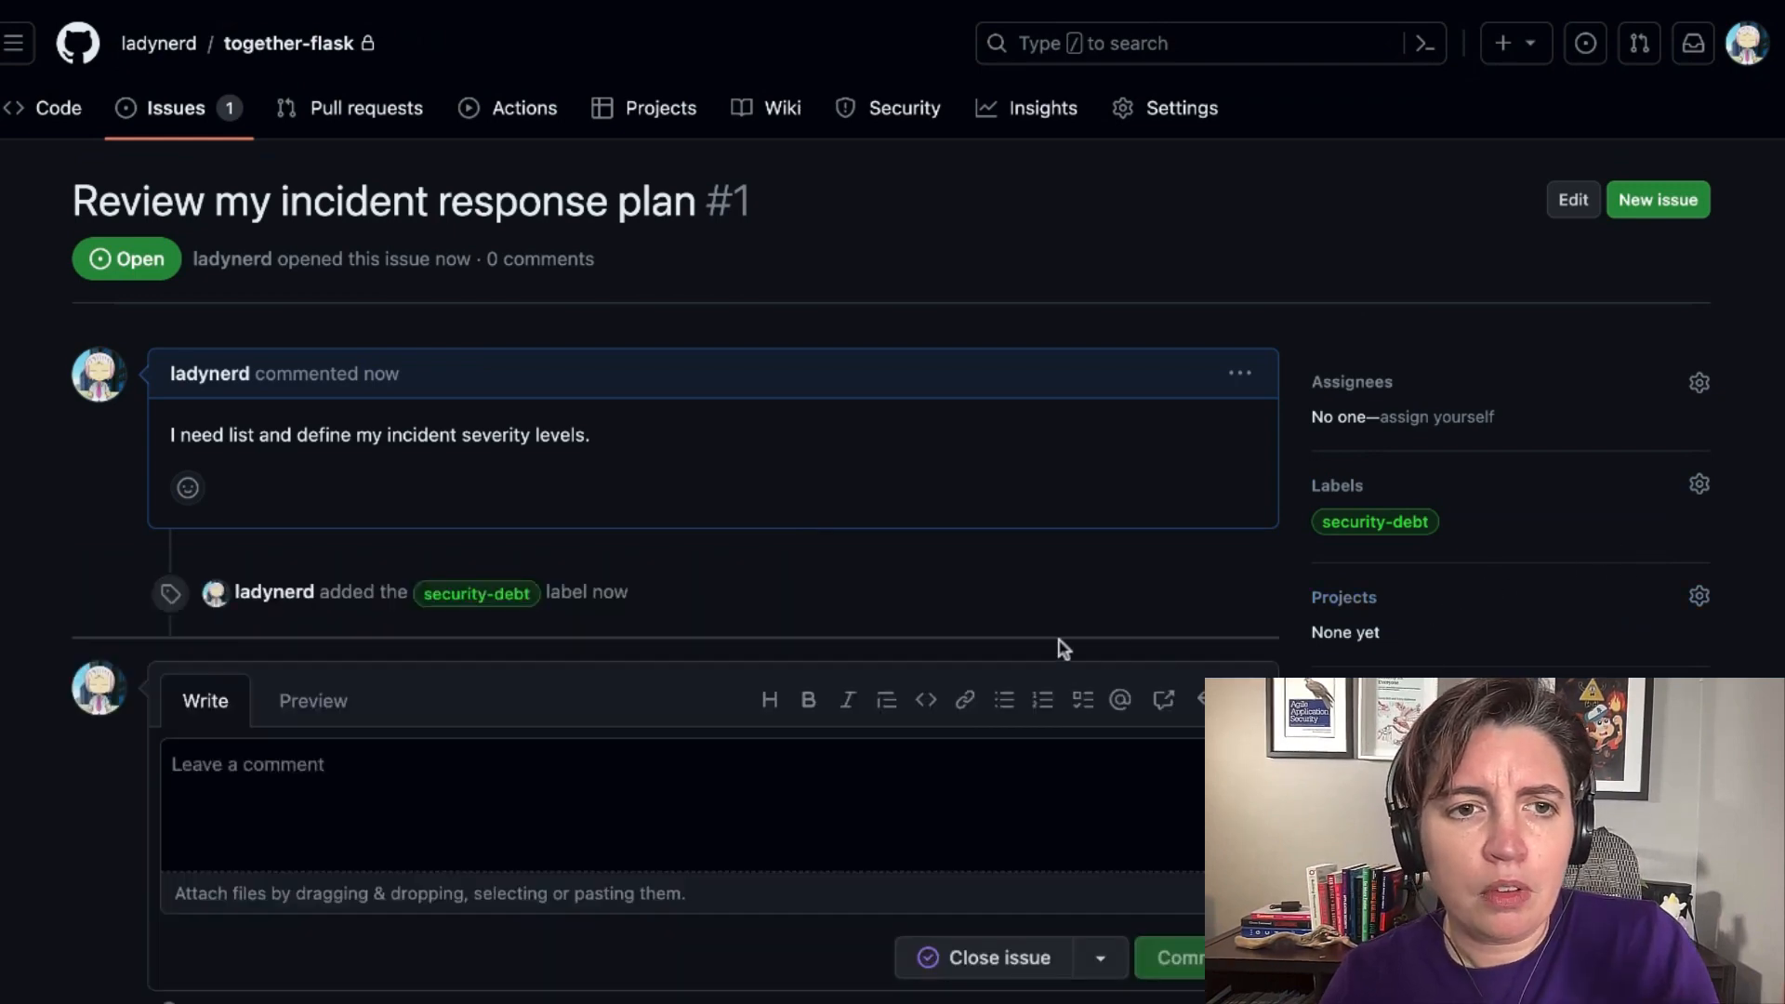
View the repository's issue list, and reopen the incident response plan issue to look through its page.
{"action": "left_click", "coordinate": [176, 107]}
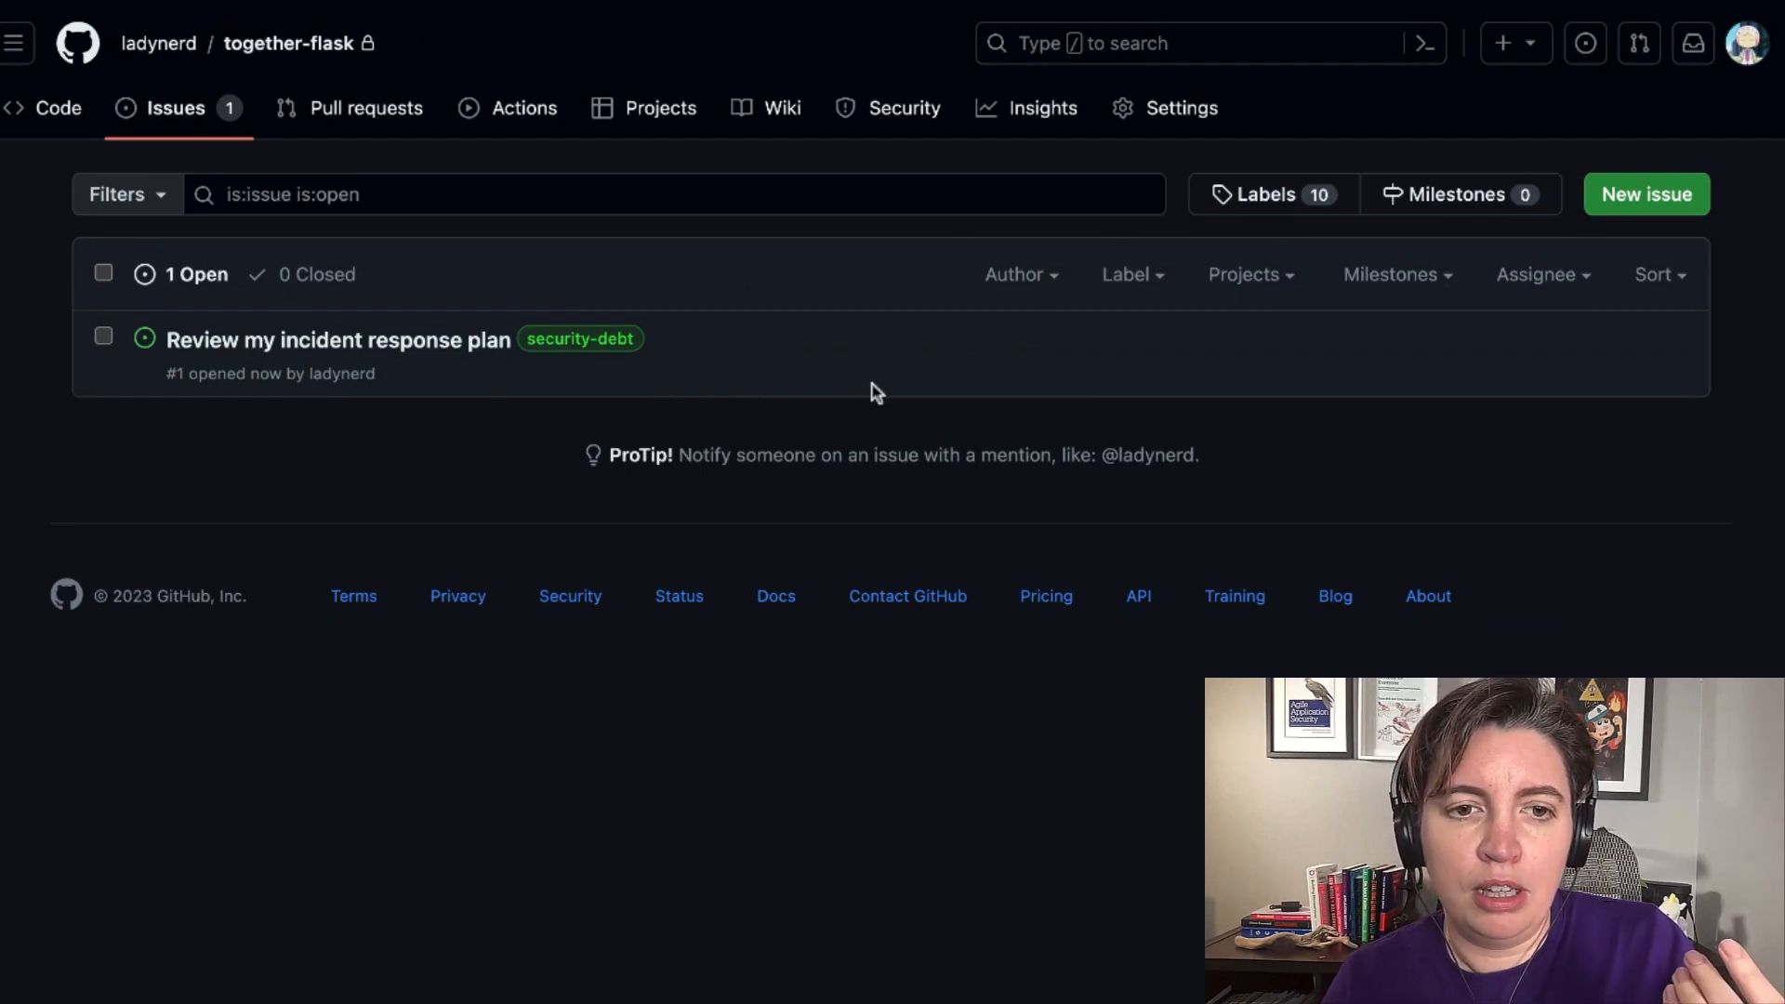
{"action": "left_click", "coordinate": [437, 344]}
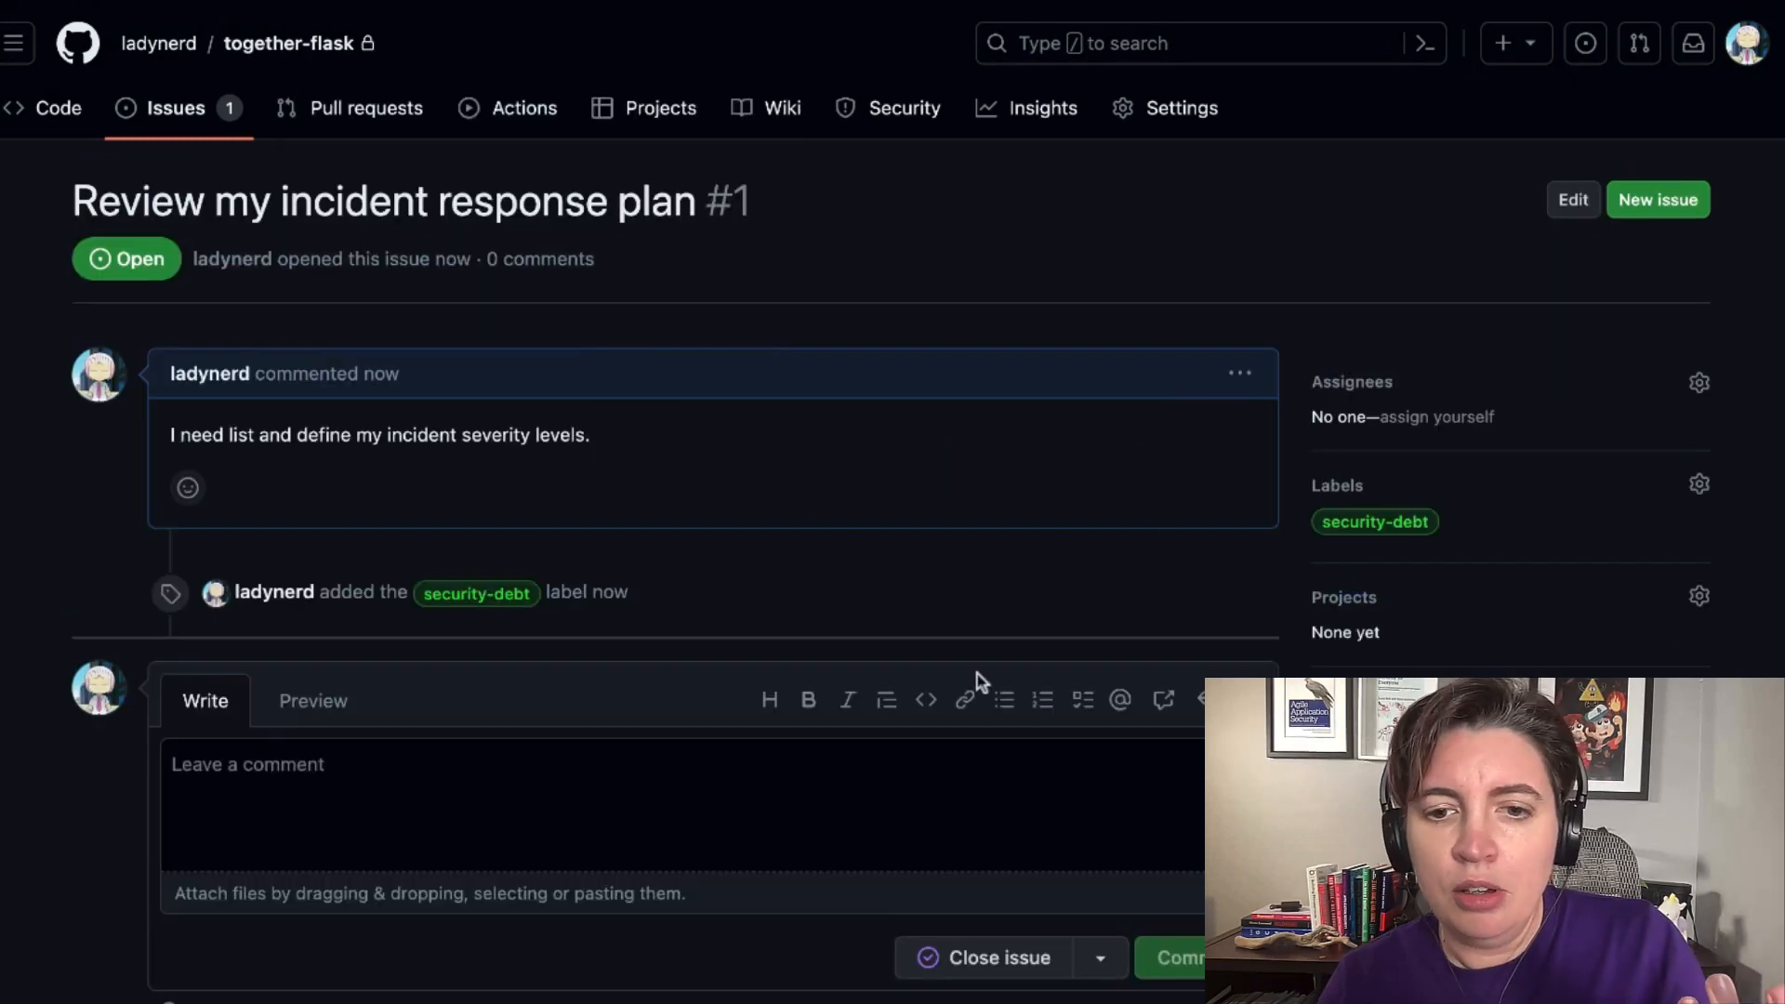
{"action": "scroll", "coordinate": [977, 679], "scroll_direction": "down", "scroll_amount": 4}
{"action": "scroll", "coordinate": [980, 682], "scroll_direction": "down", "scroll_amount": 1}
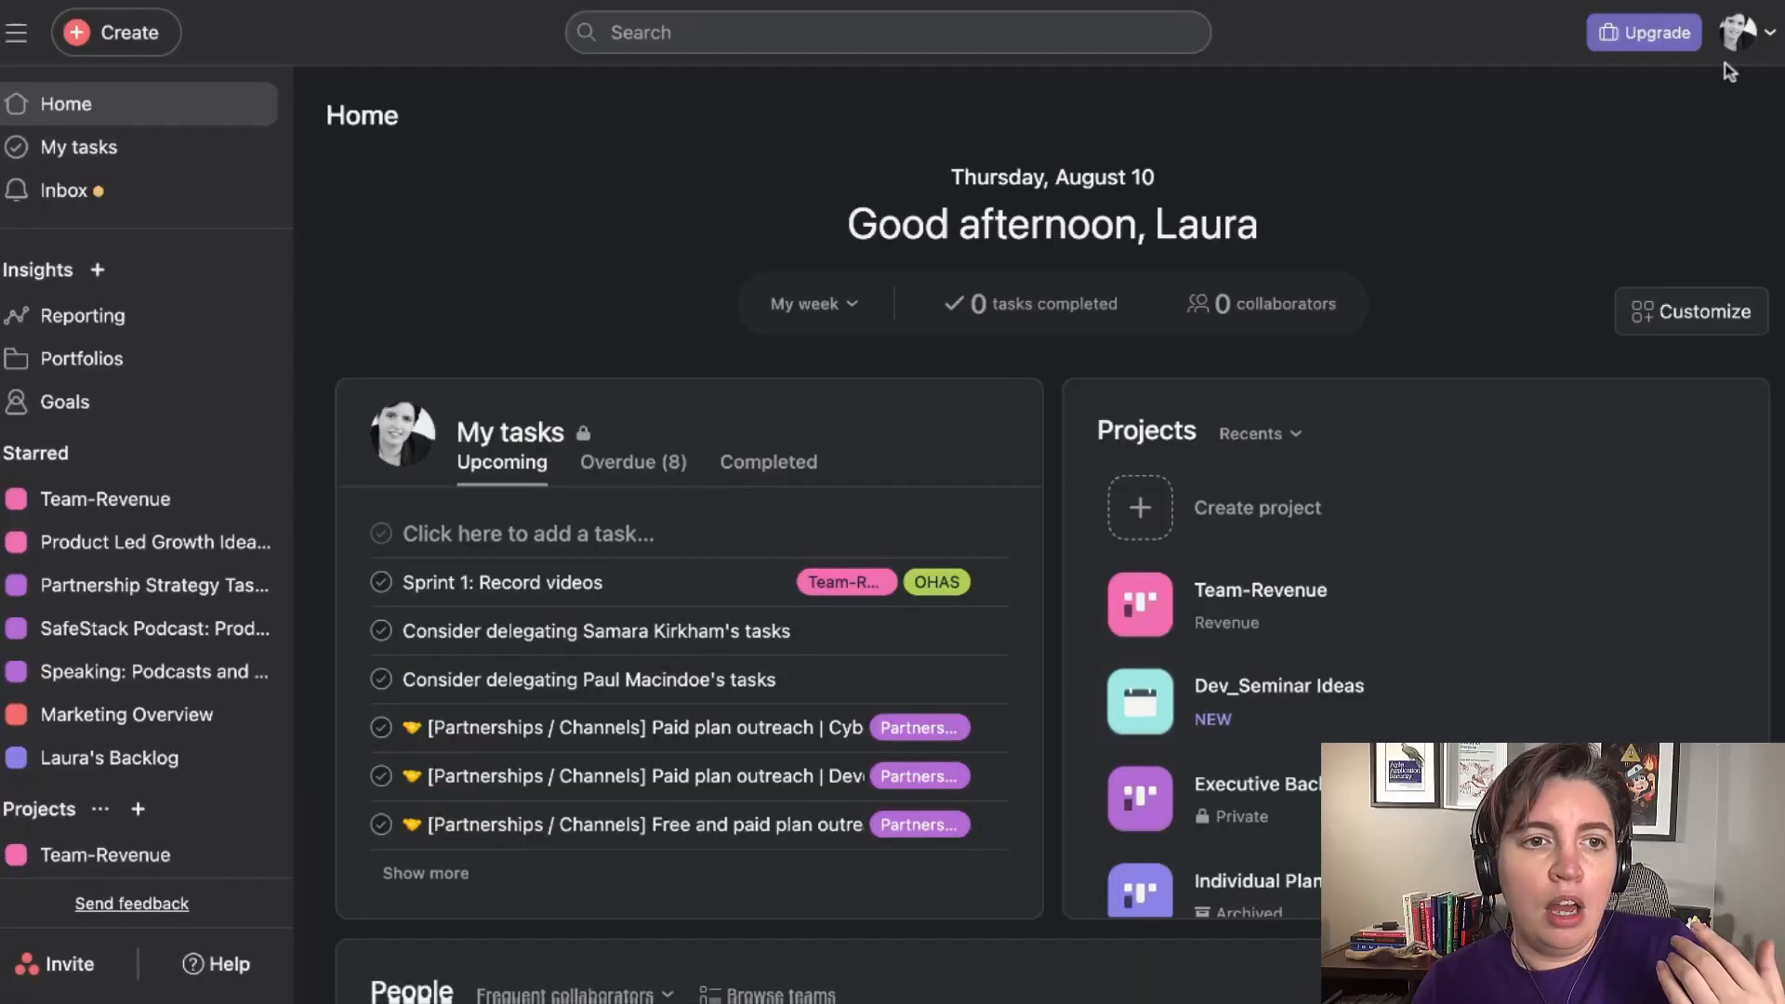
Switch to Asana and start a new blank project.
{"action": "left_click", "coordinate": [144, 47]}
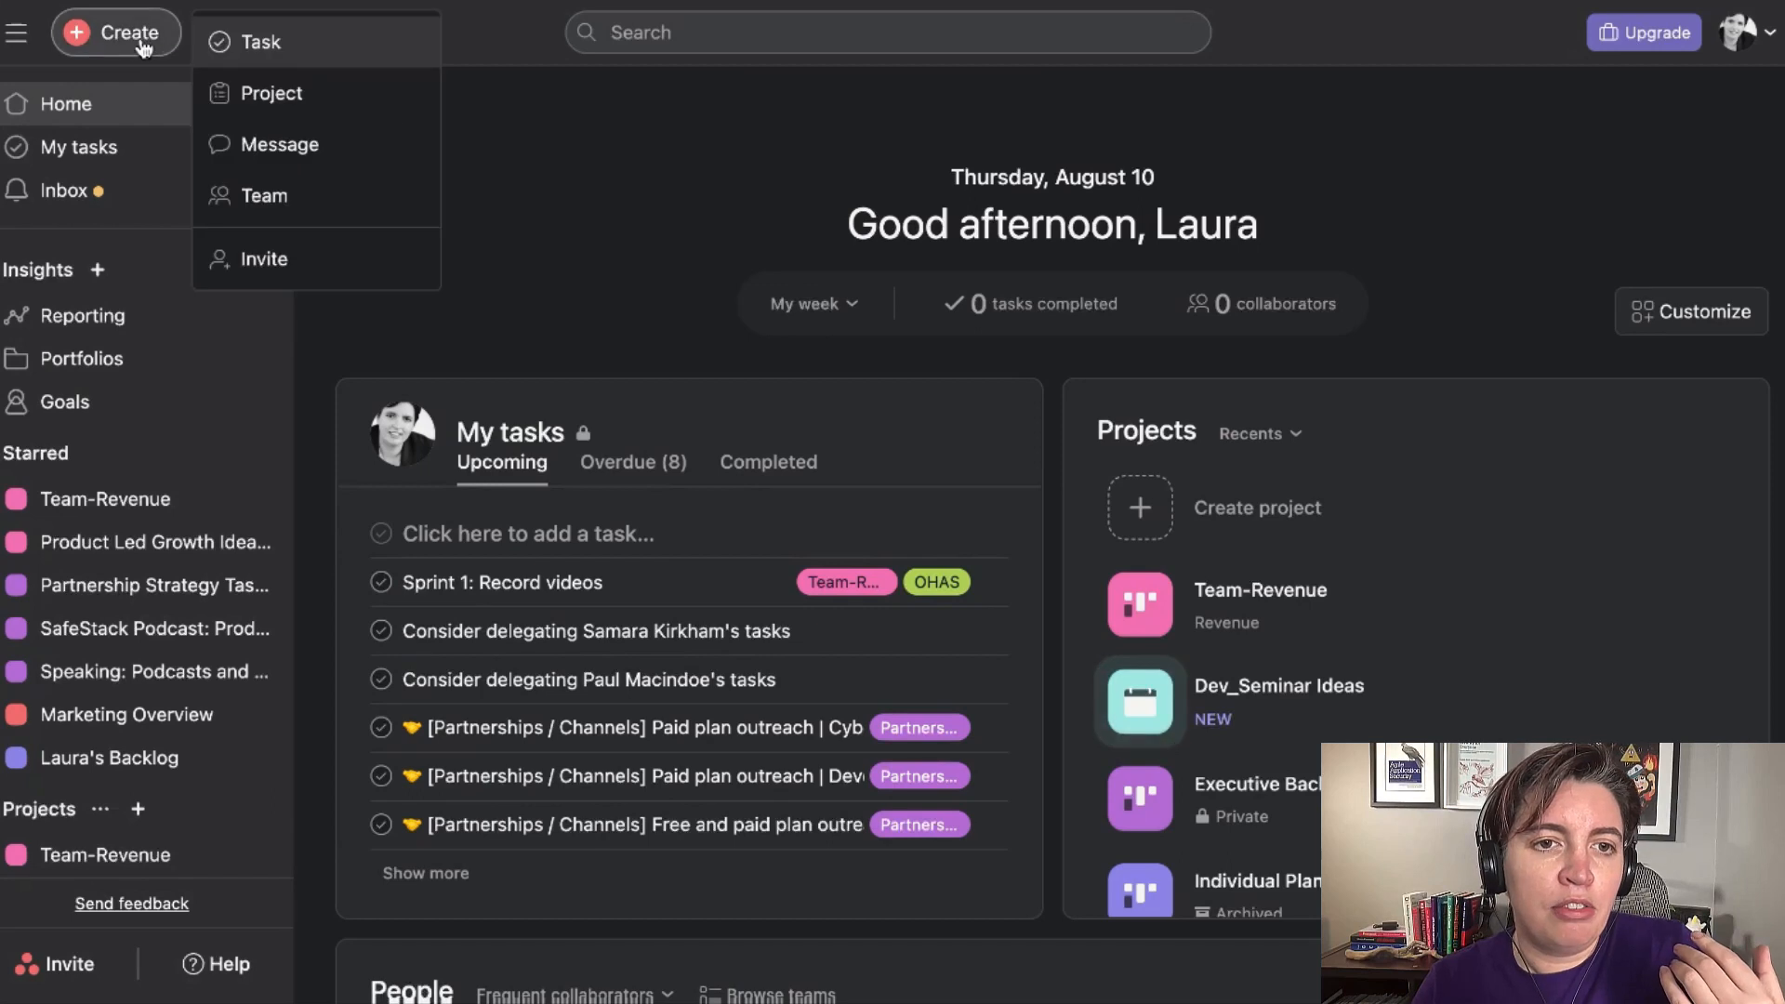
{"action": "left_click", "coordinate": [269, 93]}
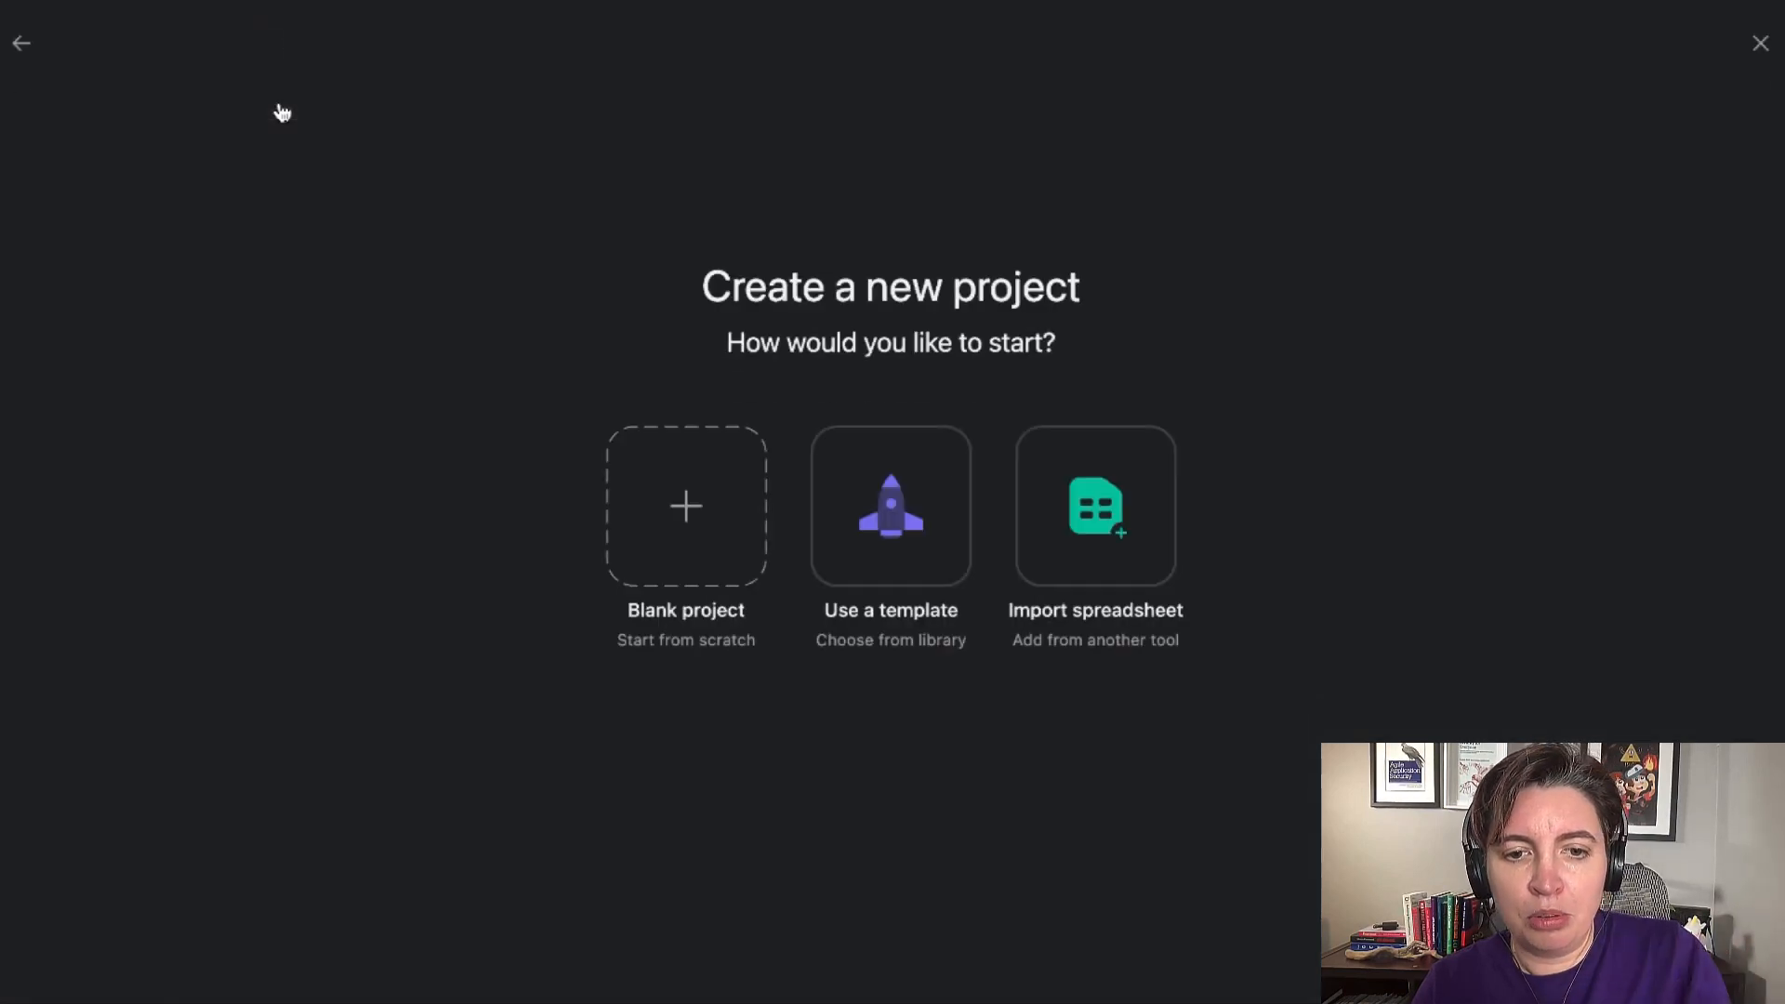
{"action": "left_click", "coordinate": [690, 503]}
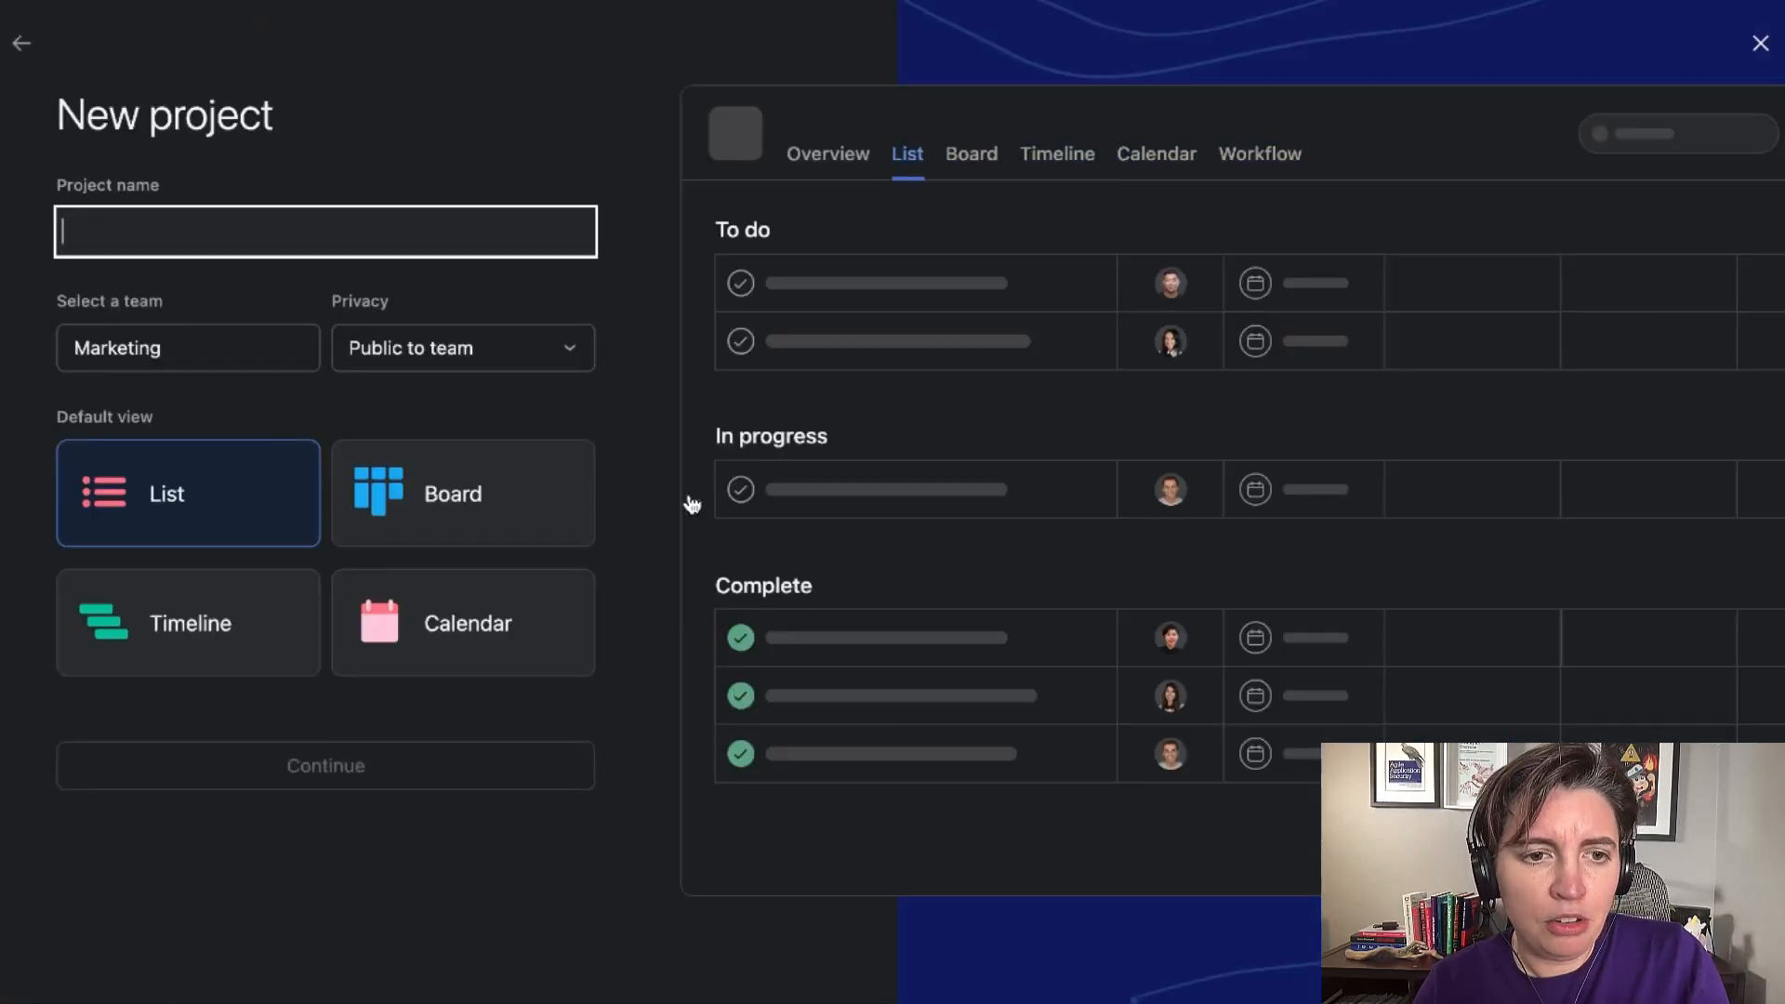
Set the new project's default view to Board and name the project "Security Debt Tracker".
{"action": "left_click", "coordinate": [390, 507]}
{"action": "left_click", "coordinate": [131, 239]}
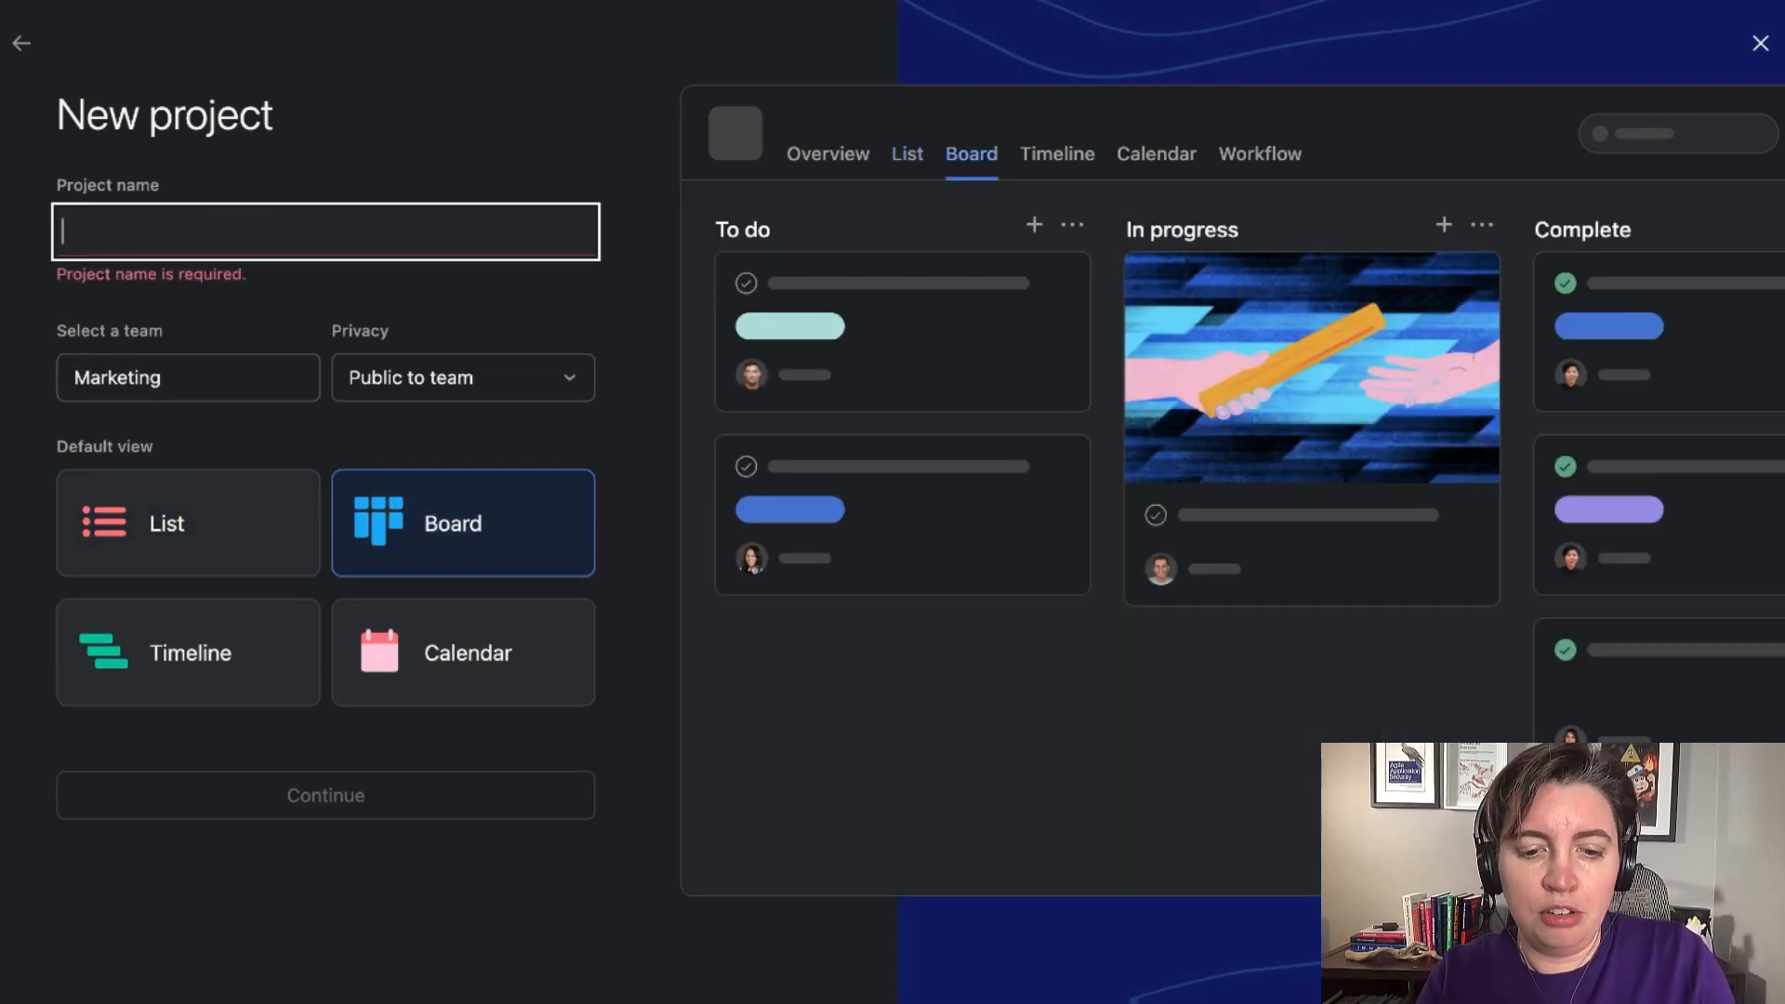
{"action": "type", "text": "Security"}
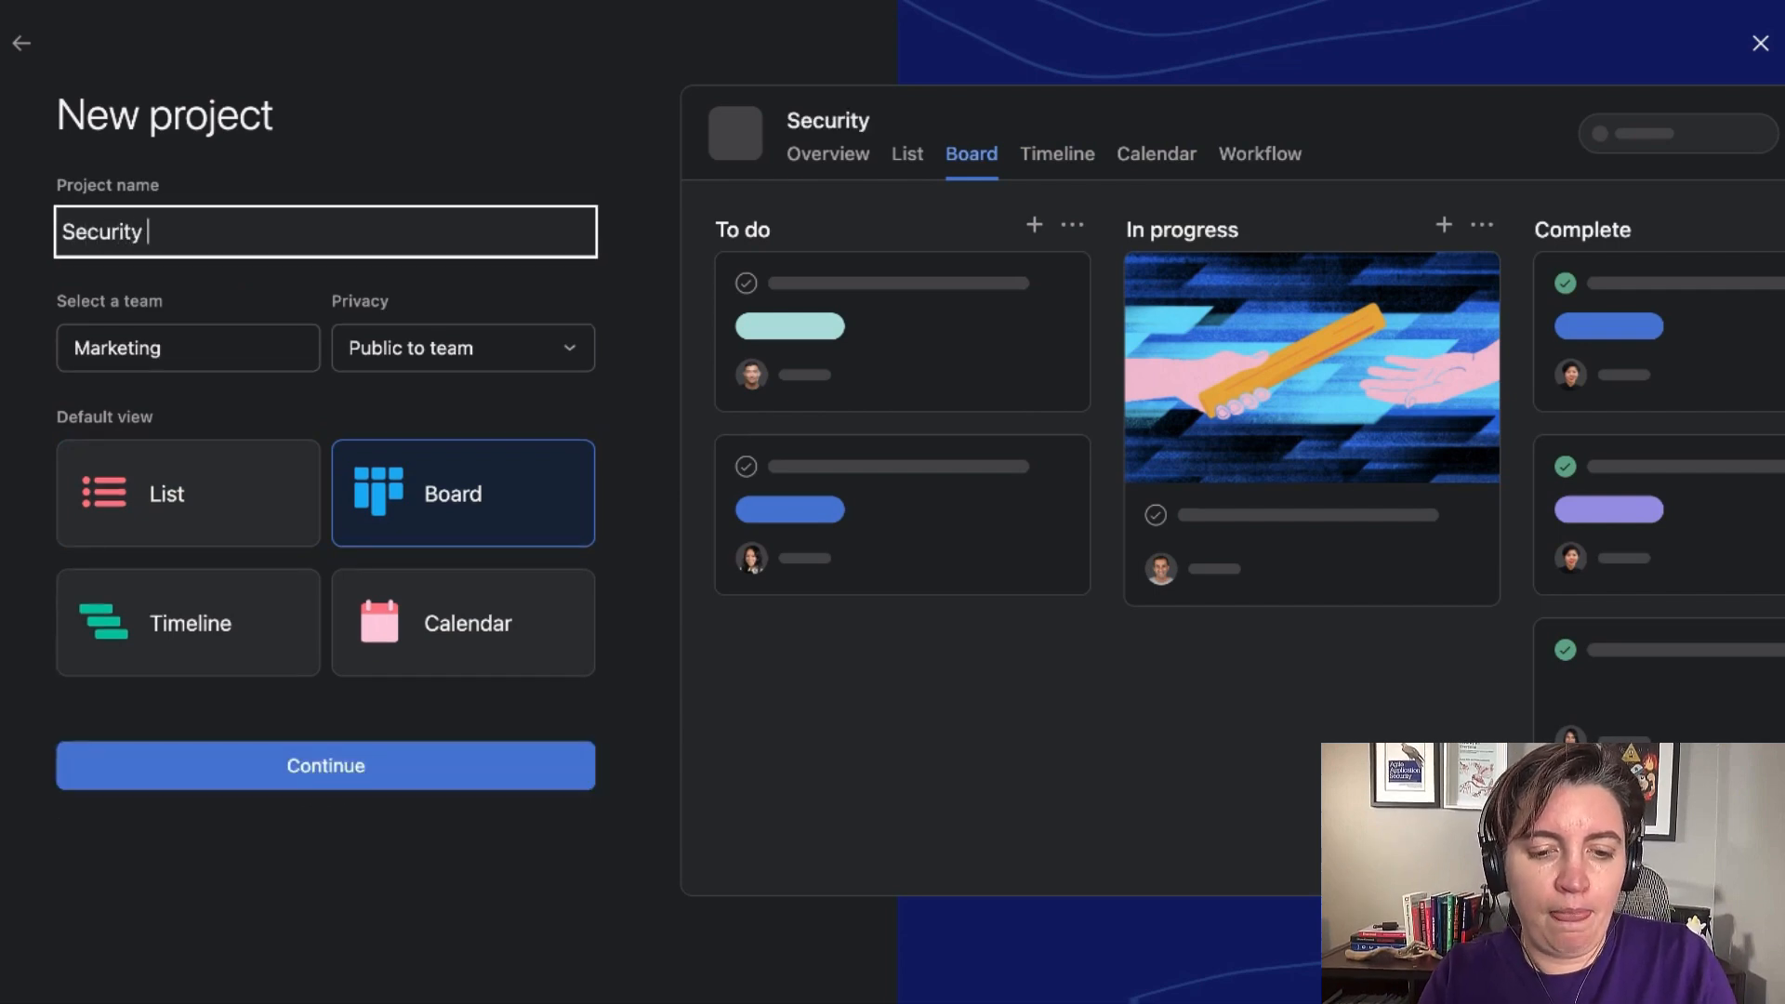
{"action": "type", "text": " Debt Tracker"}
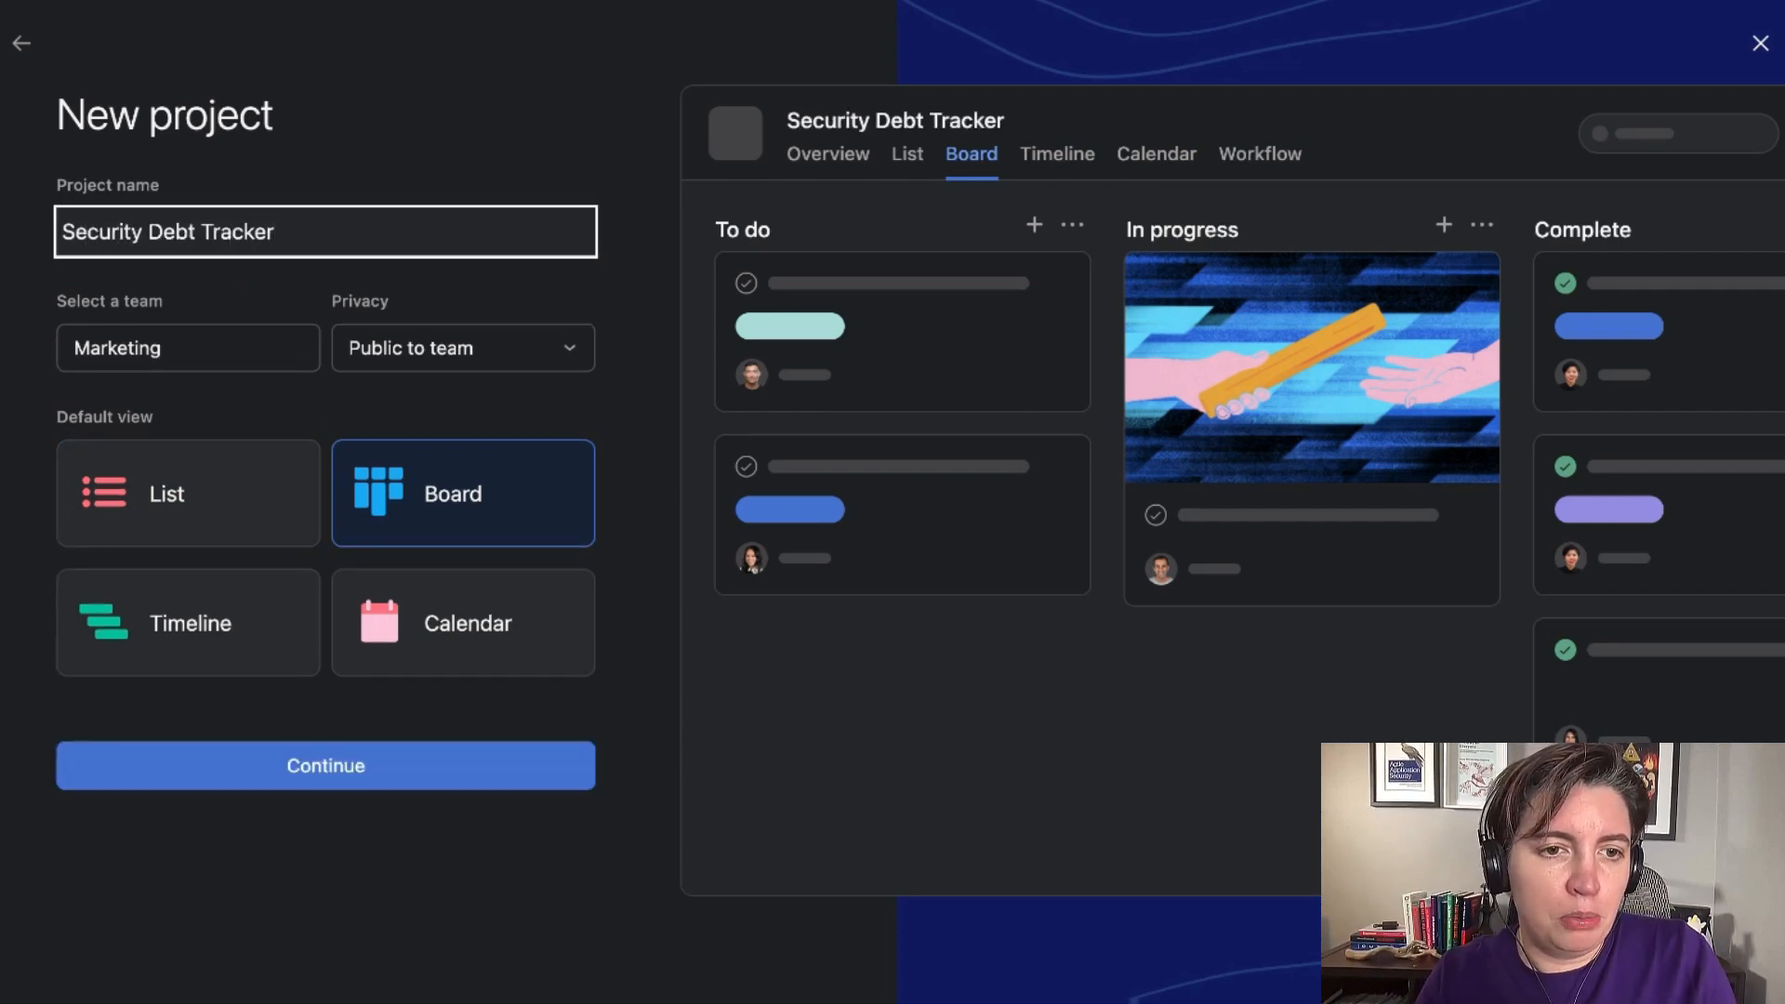
Assign the project to the Everyone team and create it, going straight to its board.
{"action": "left_click", "coordinate": [145, 350]}
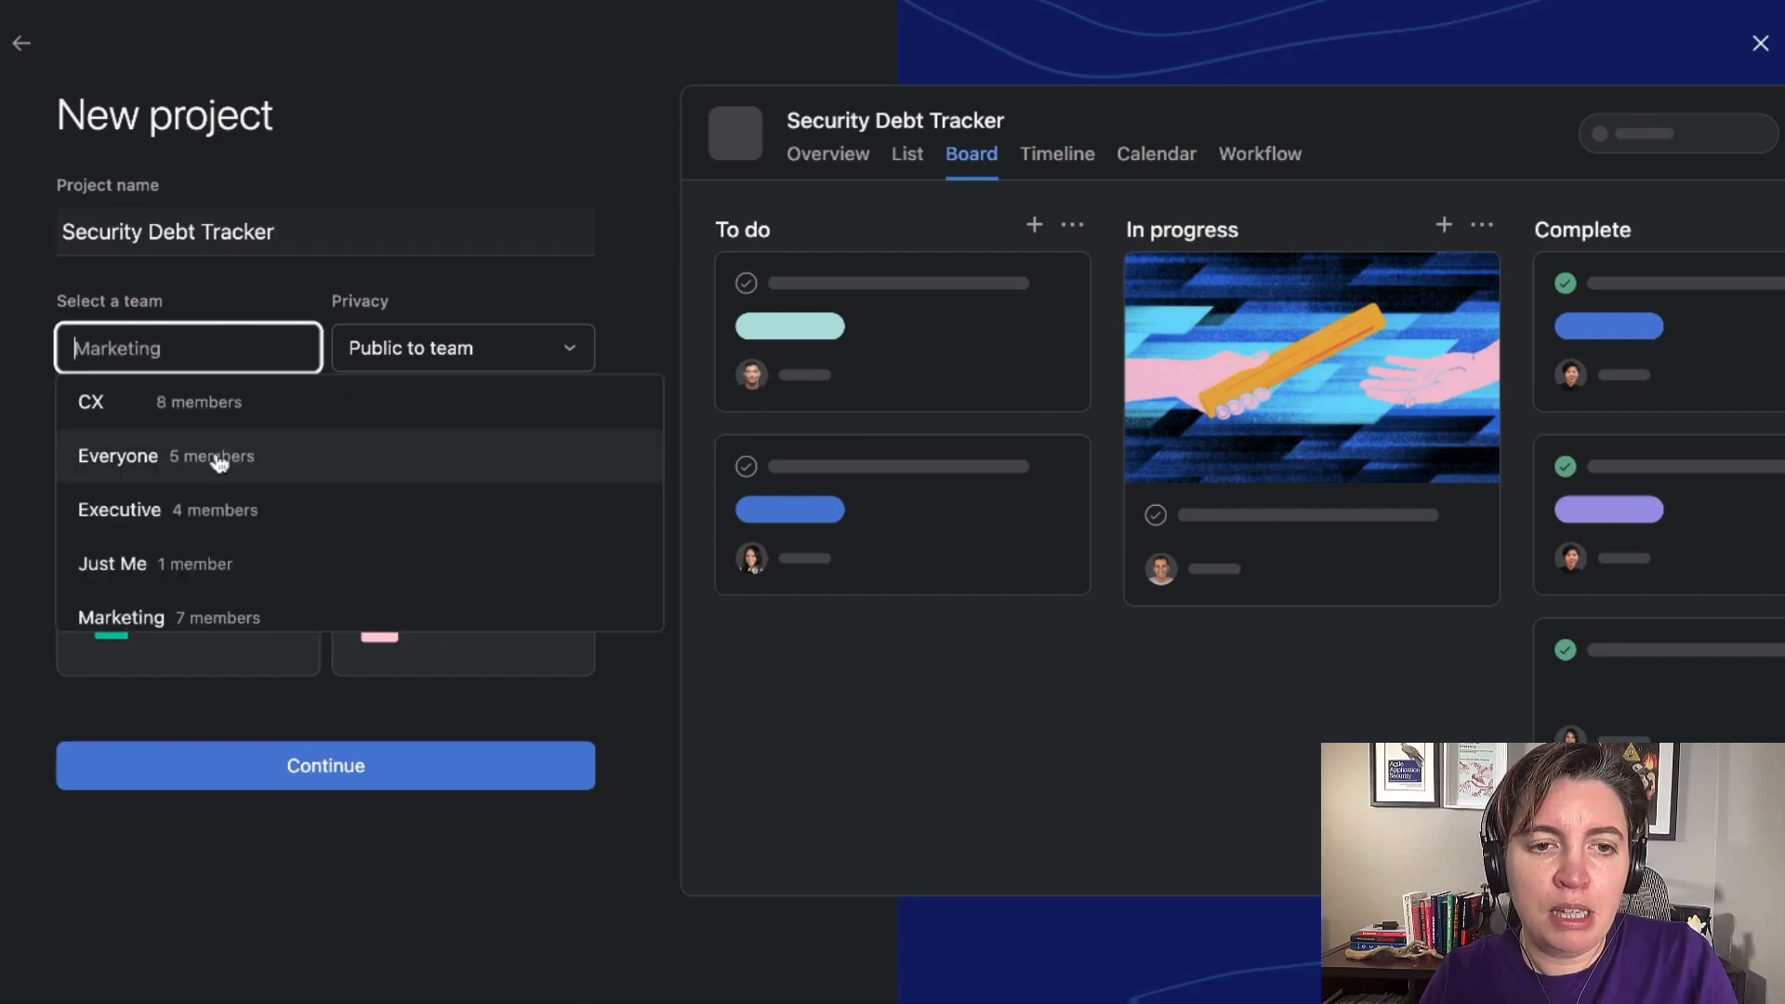
{"action": "left_click", "coordinate": [217, 465]}
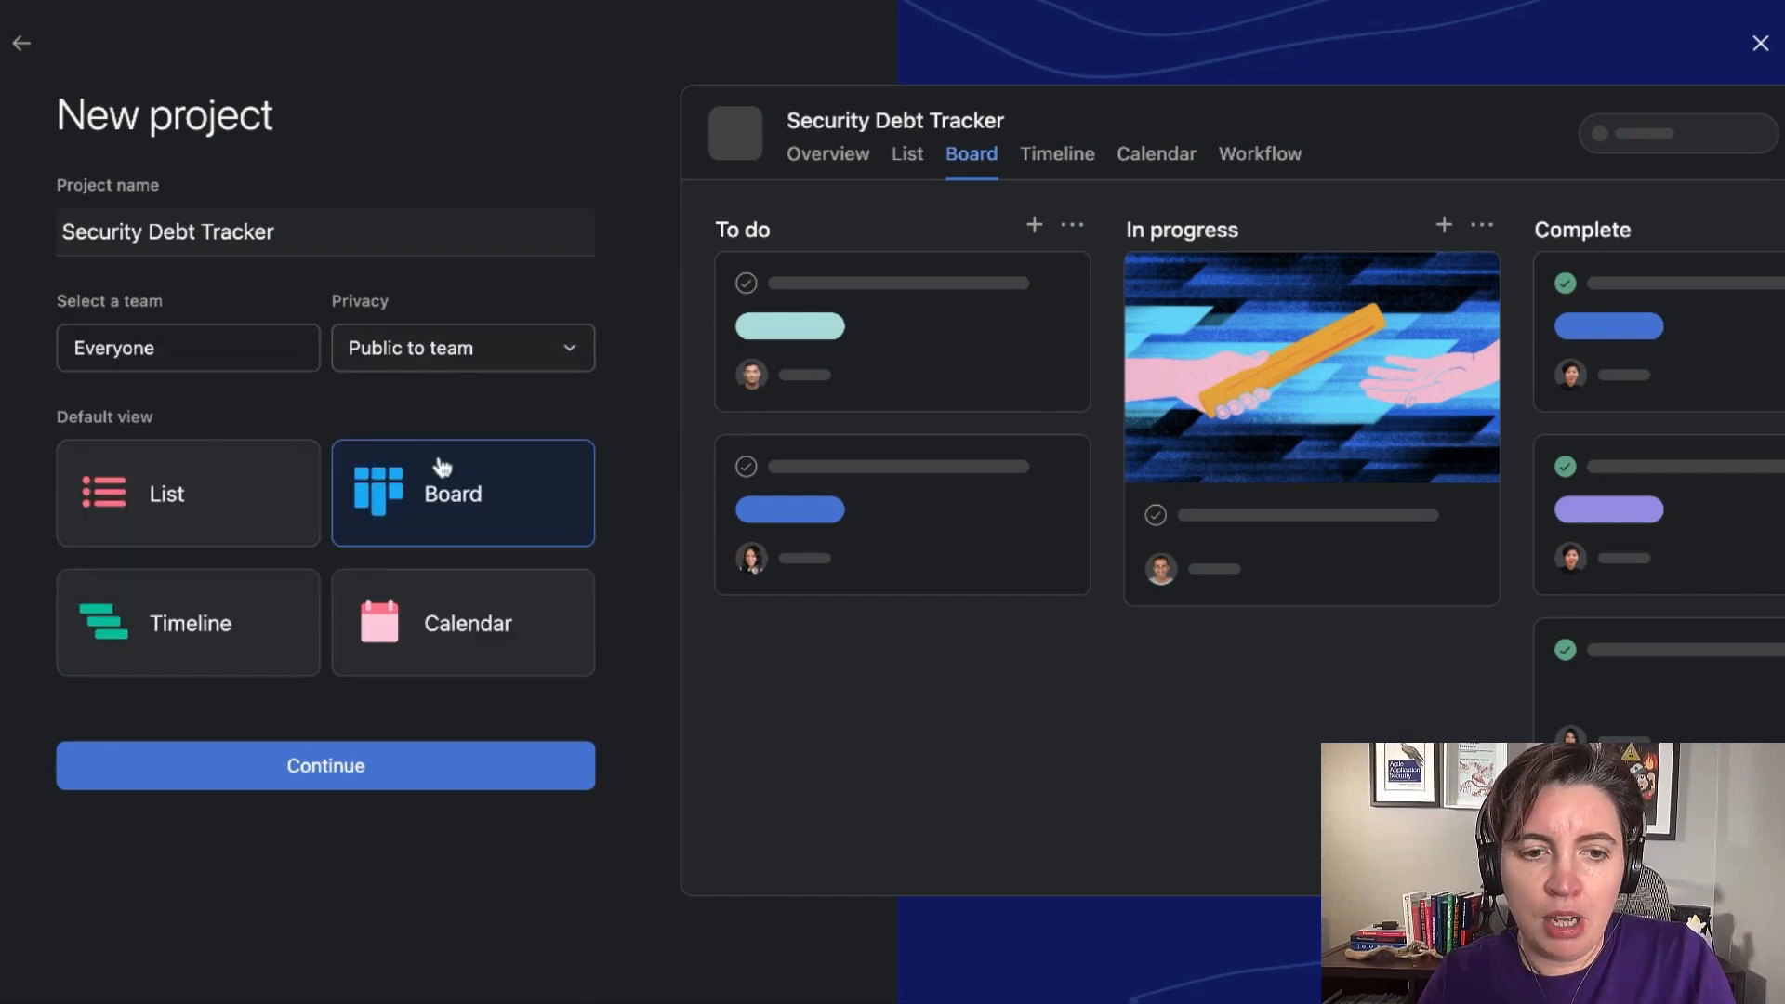
{"action": "left_click", "coordinate": [329, 775]}
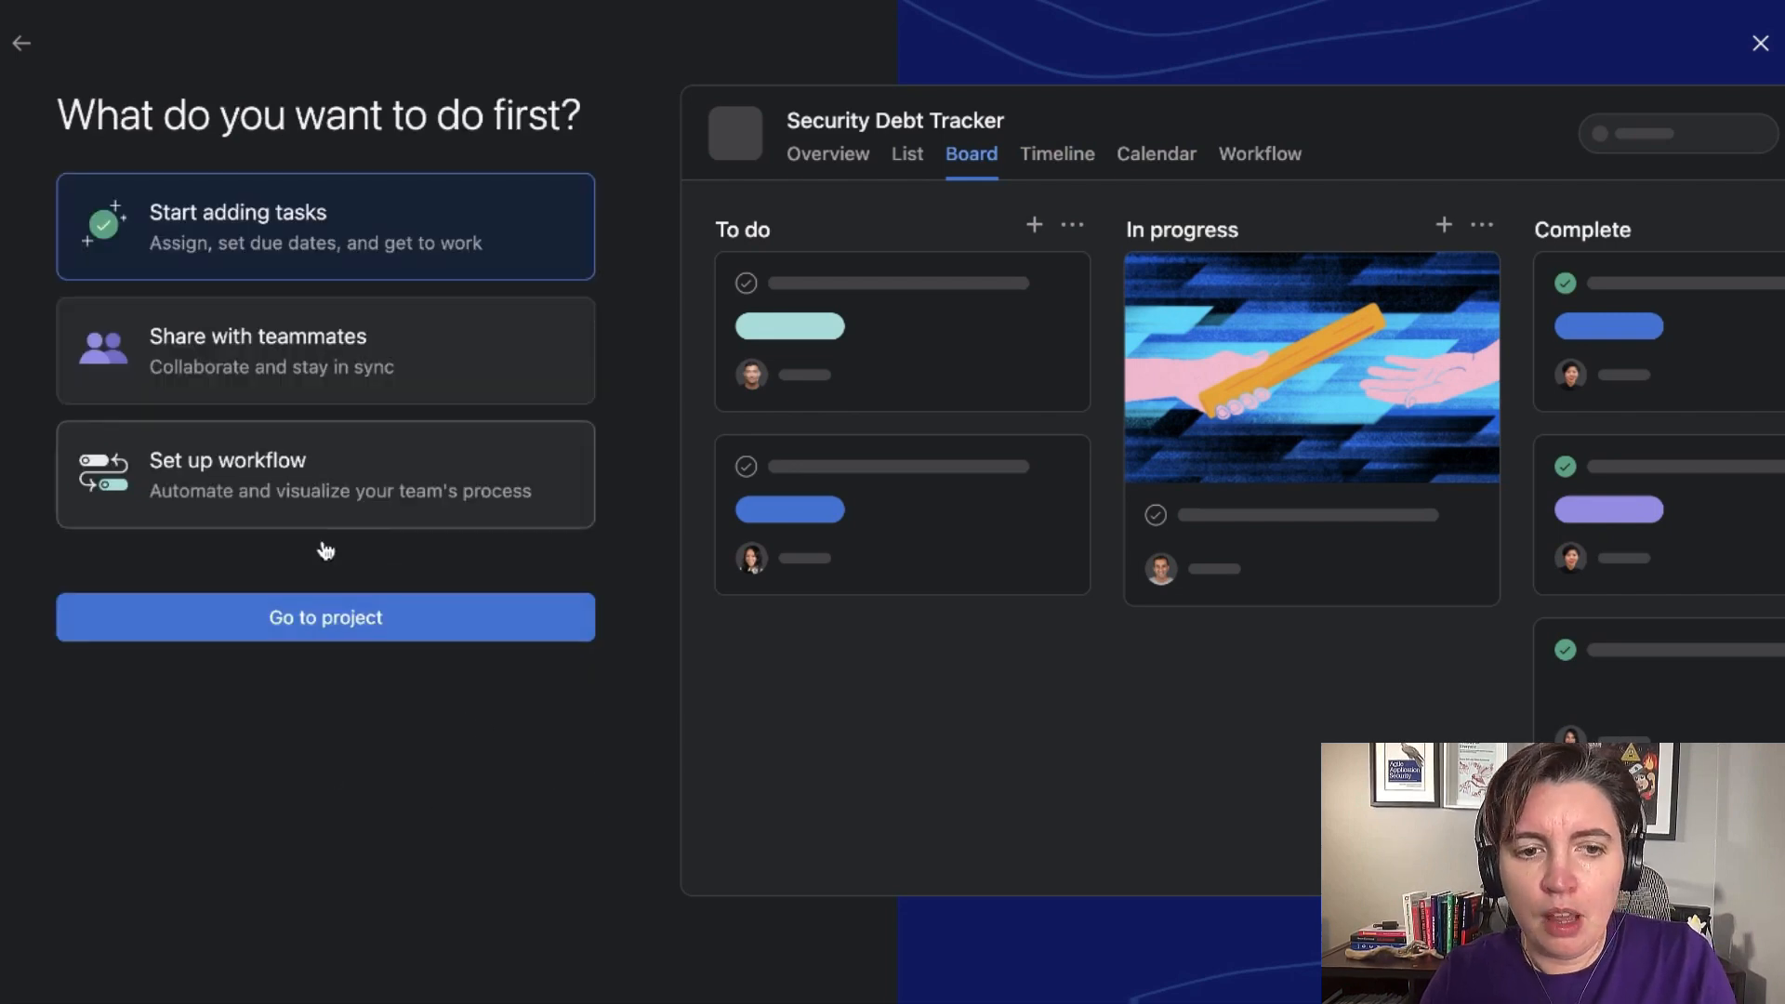
{"action": "left_click", "coordinate": [319, 637]}
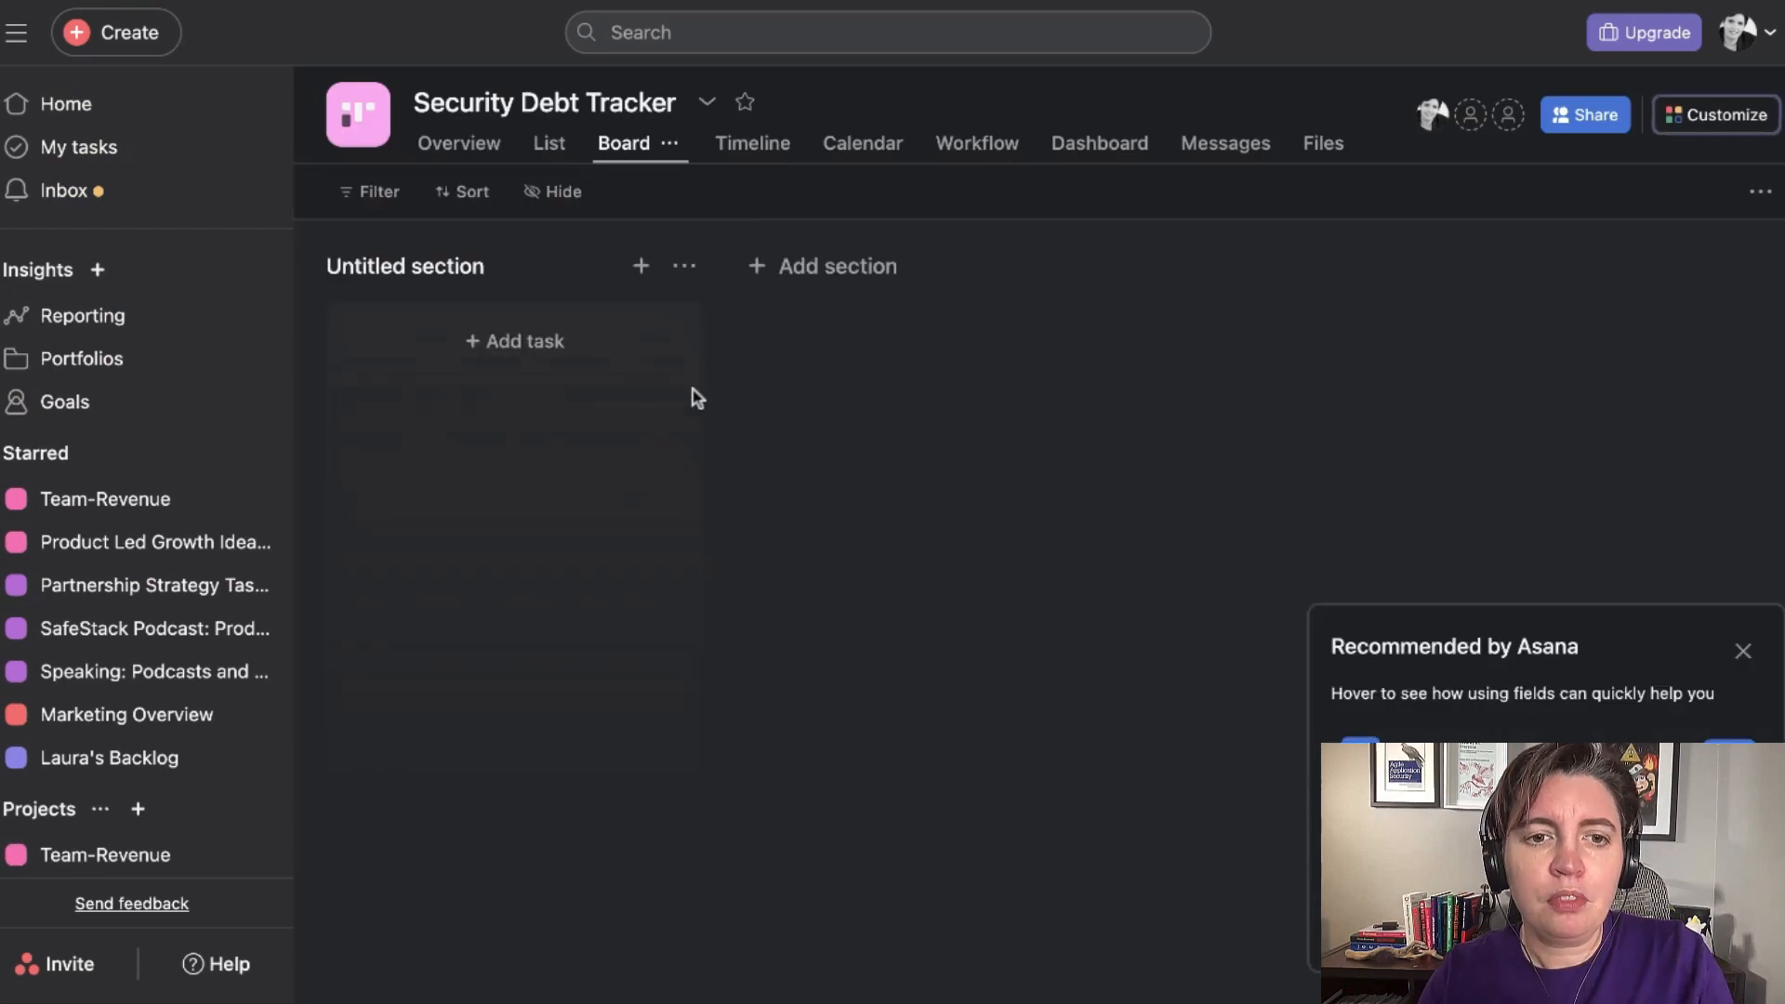
Rename the board's untitled section as "BACKLOG".
{"action": "double_click", "coordinate": [405, 269]}
{"action": "triple_click", "coordinate": [408, 269]}
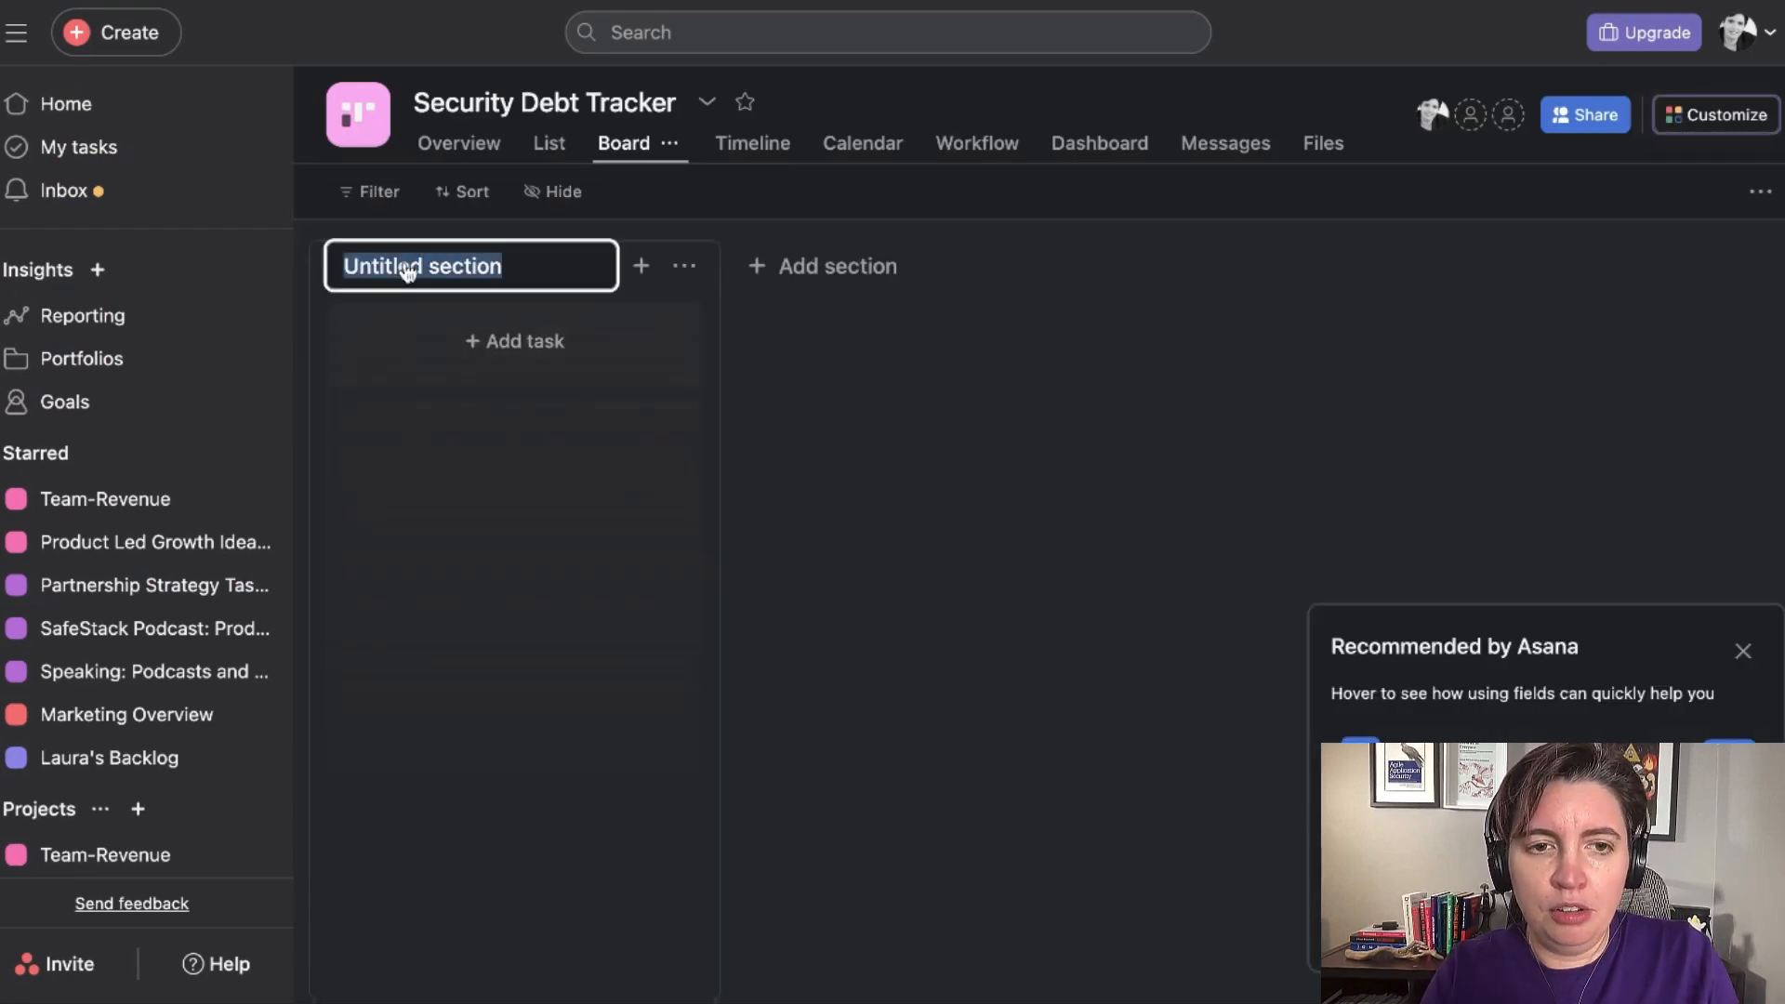
{"action": "type", "text": "T"}
{"action": "key", "text": "BackSpace"}
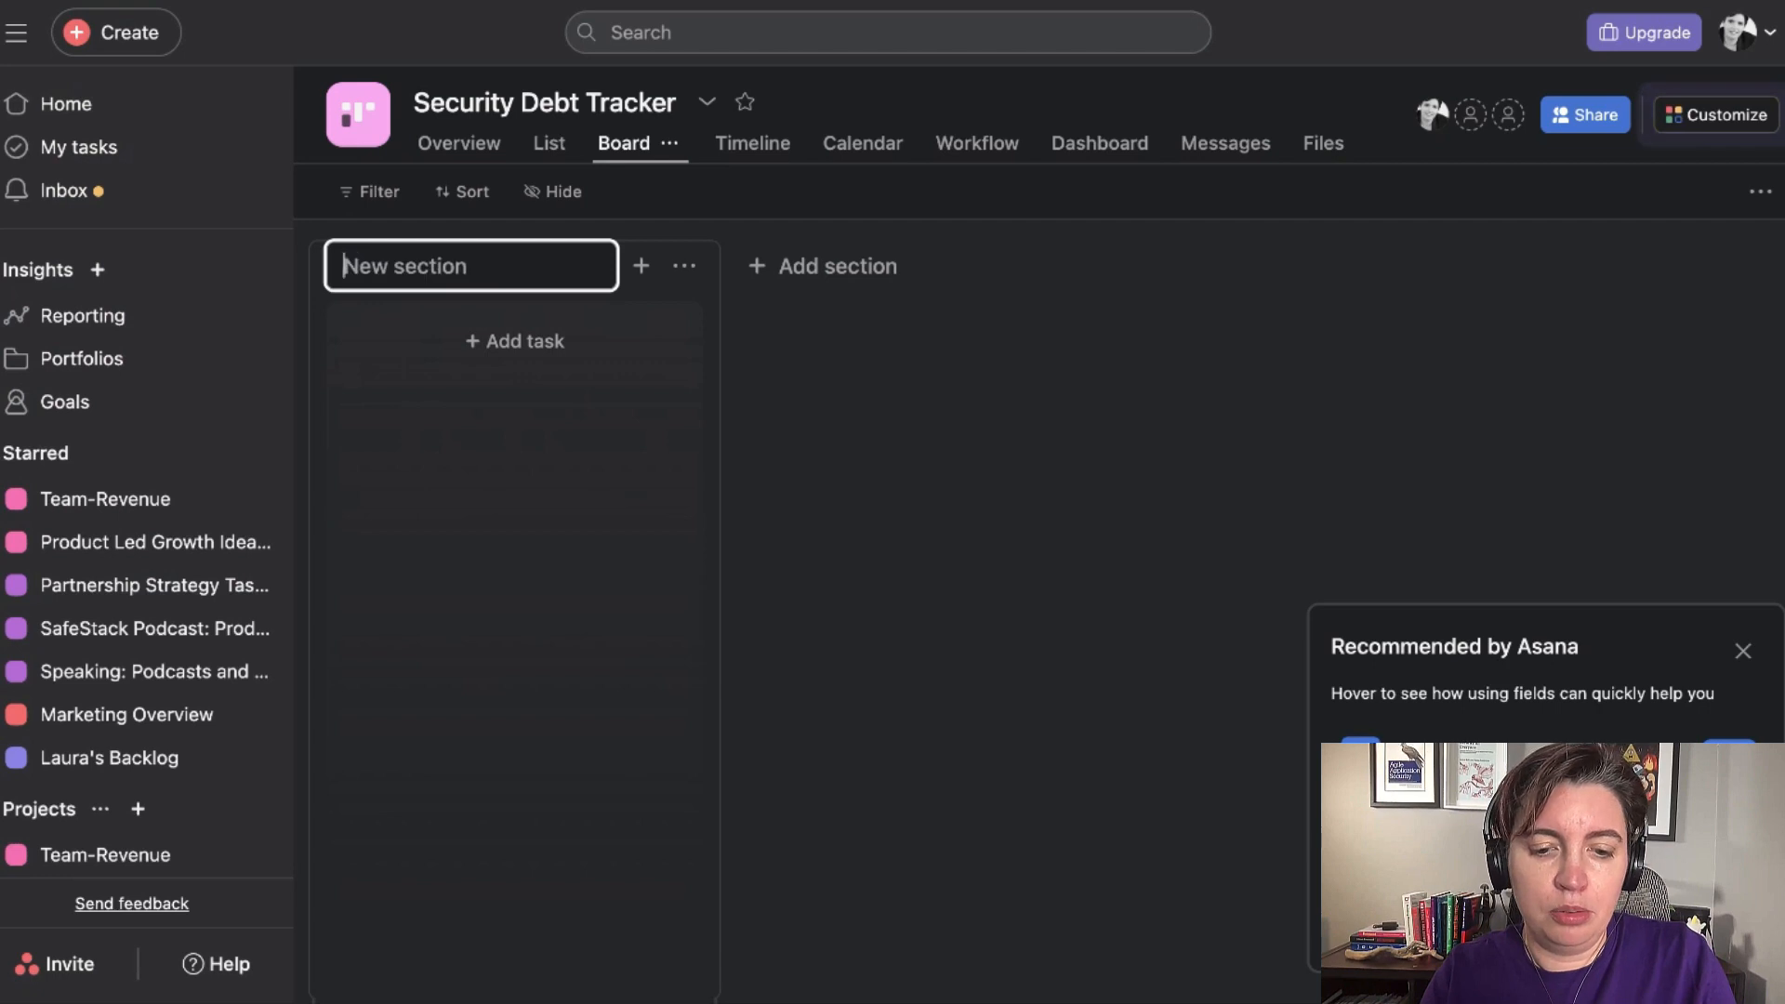
{"action": "type", "text": "BACKLOG"}
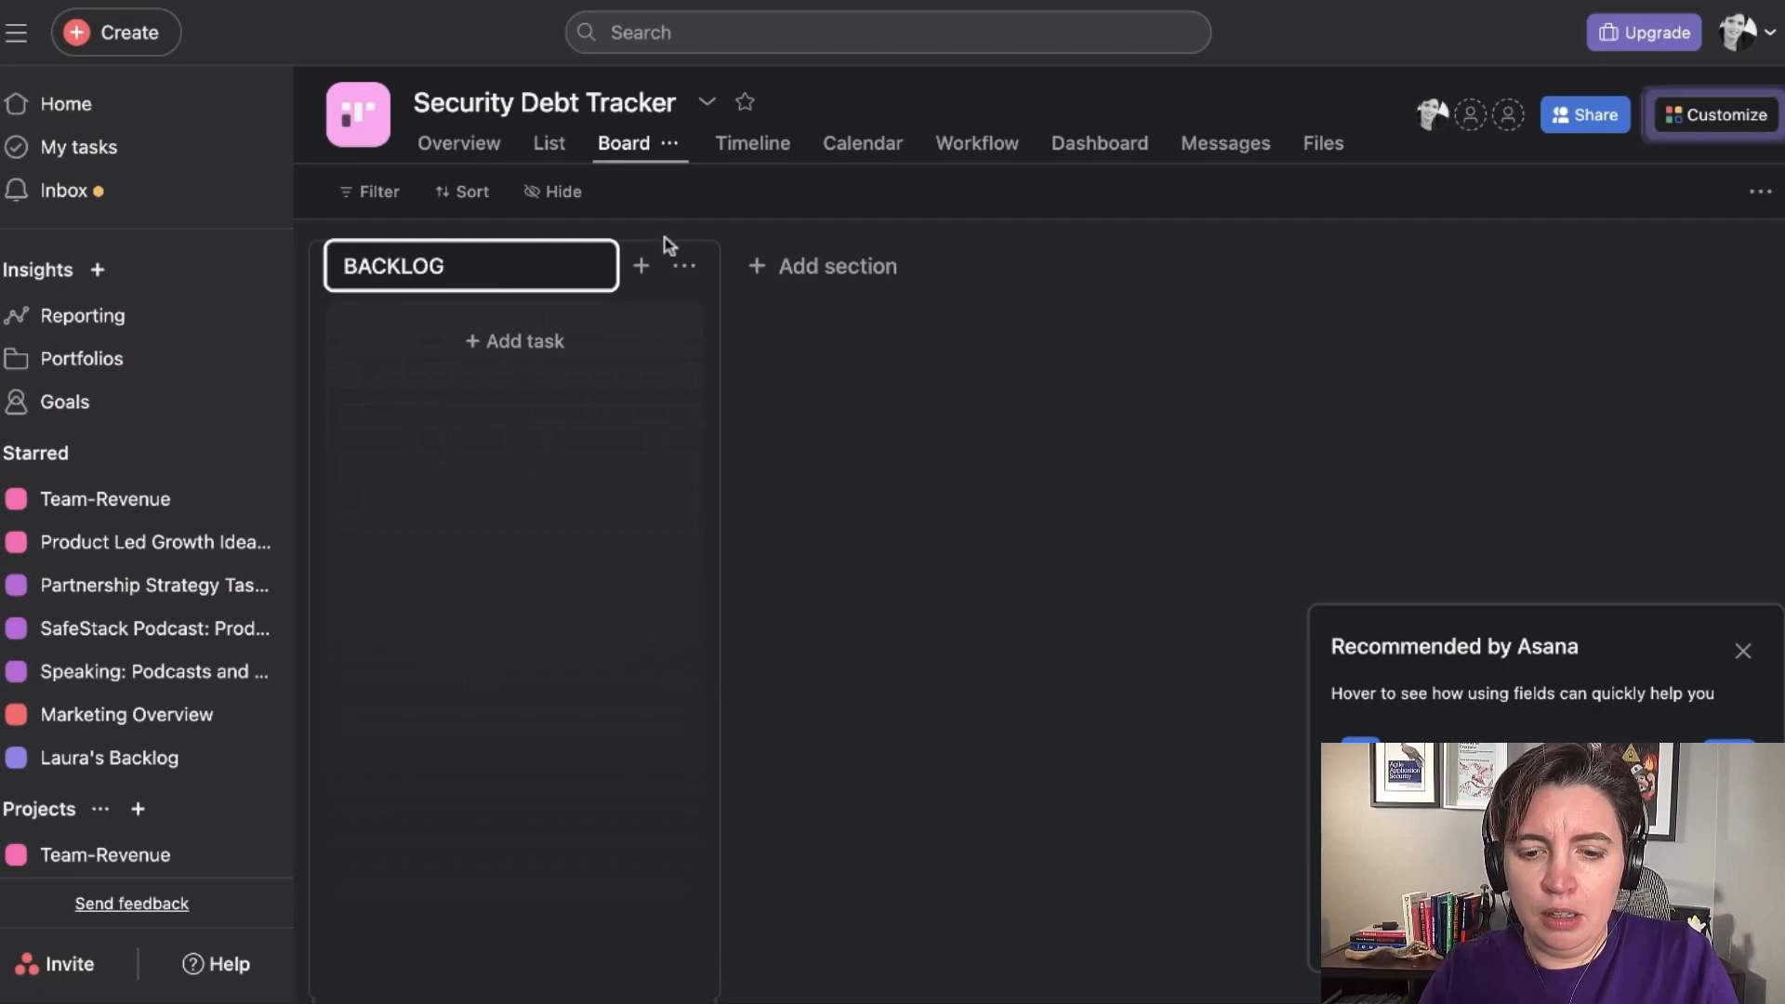
Add two more sections to the board after BACKLOG, named "IN PROGRESS" and "BLOCKED".
{"action": "left_click", "coordinate": [817, 284]}
{"action": "type", "text": "IN PROGRESS"}
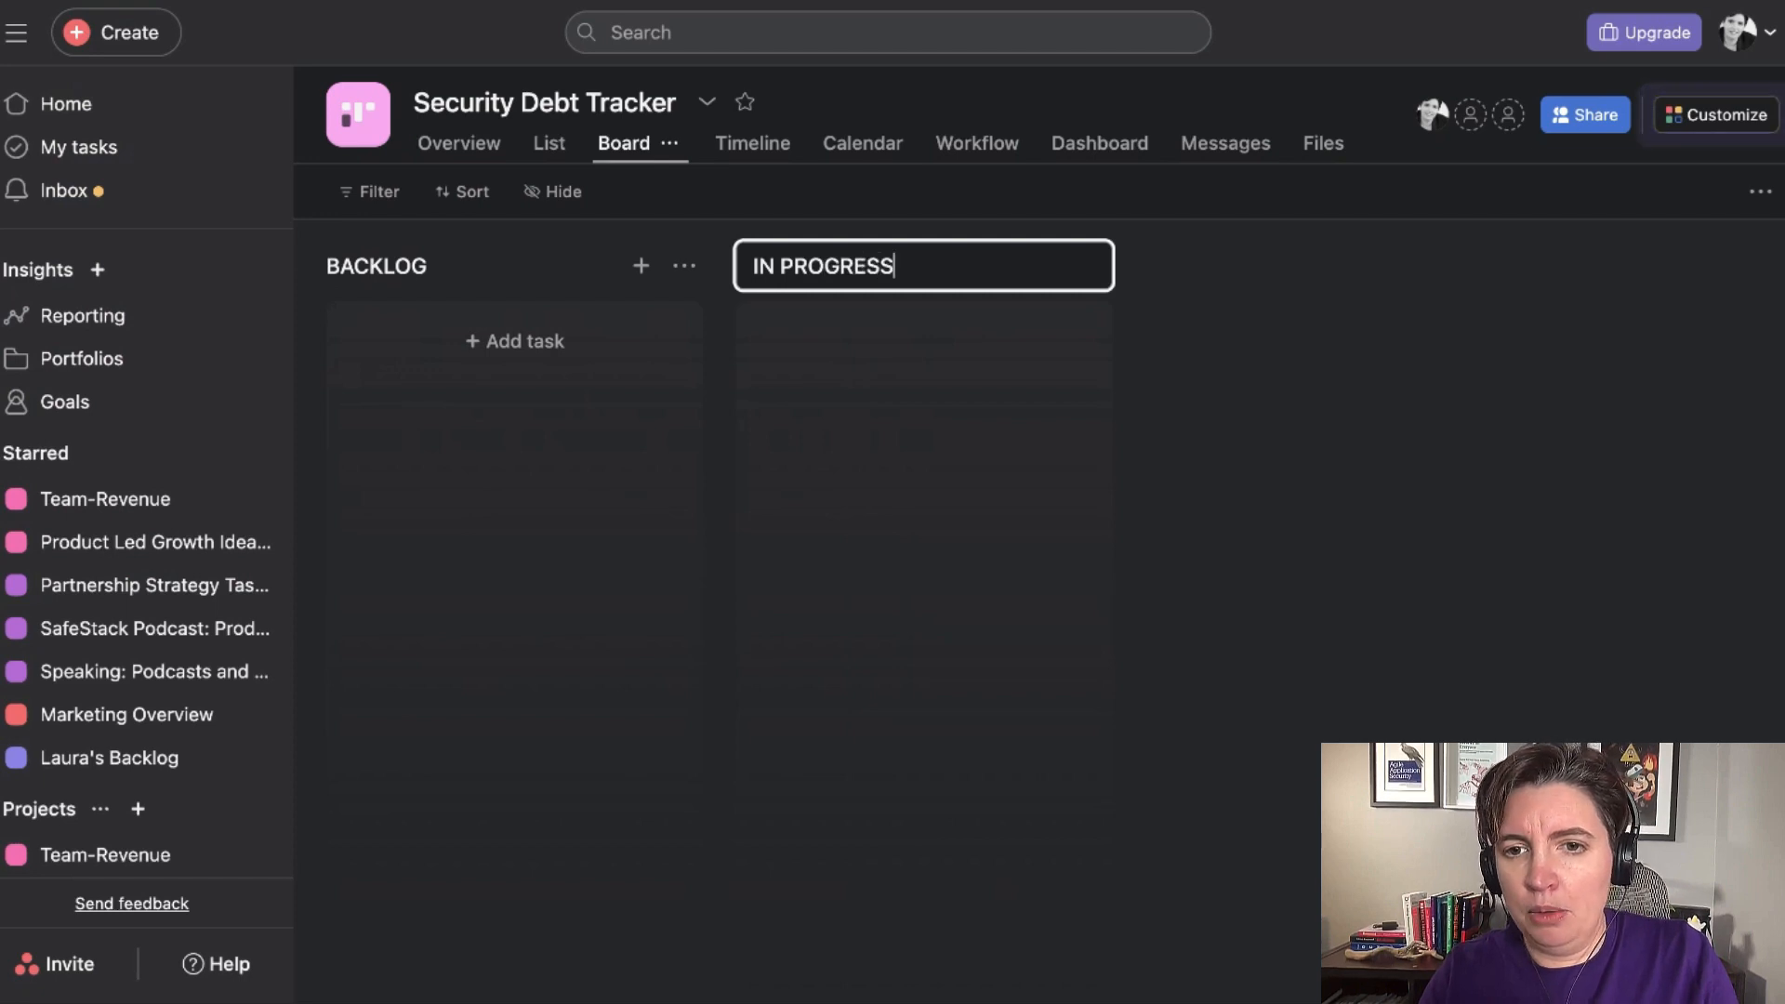
{"action": "key", "text": "Return"}
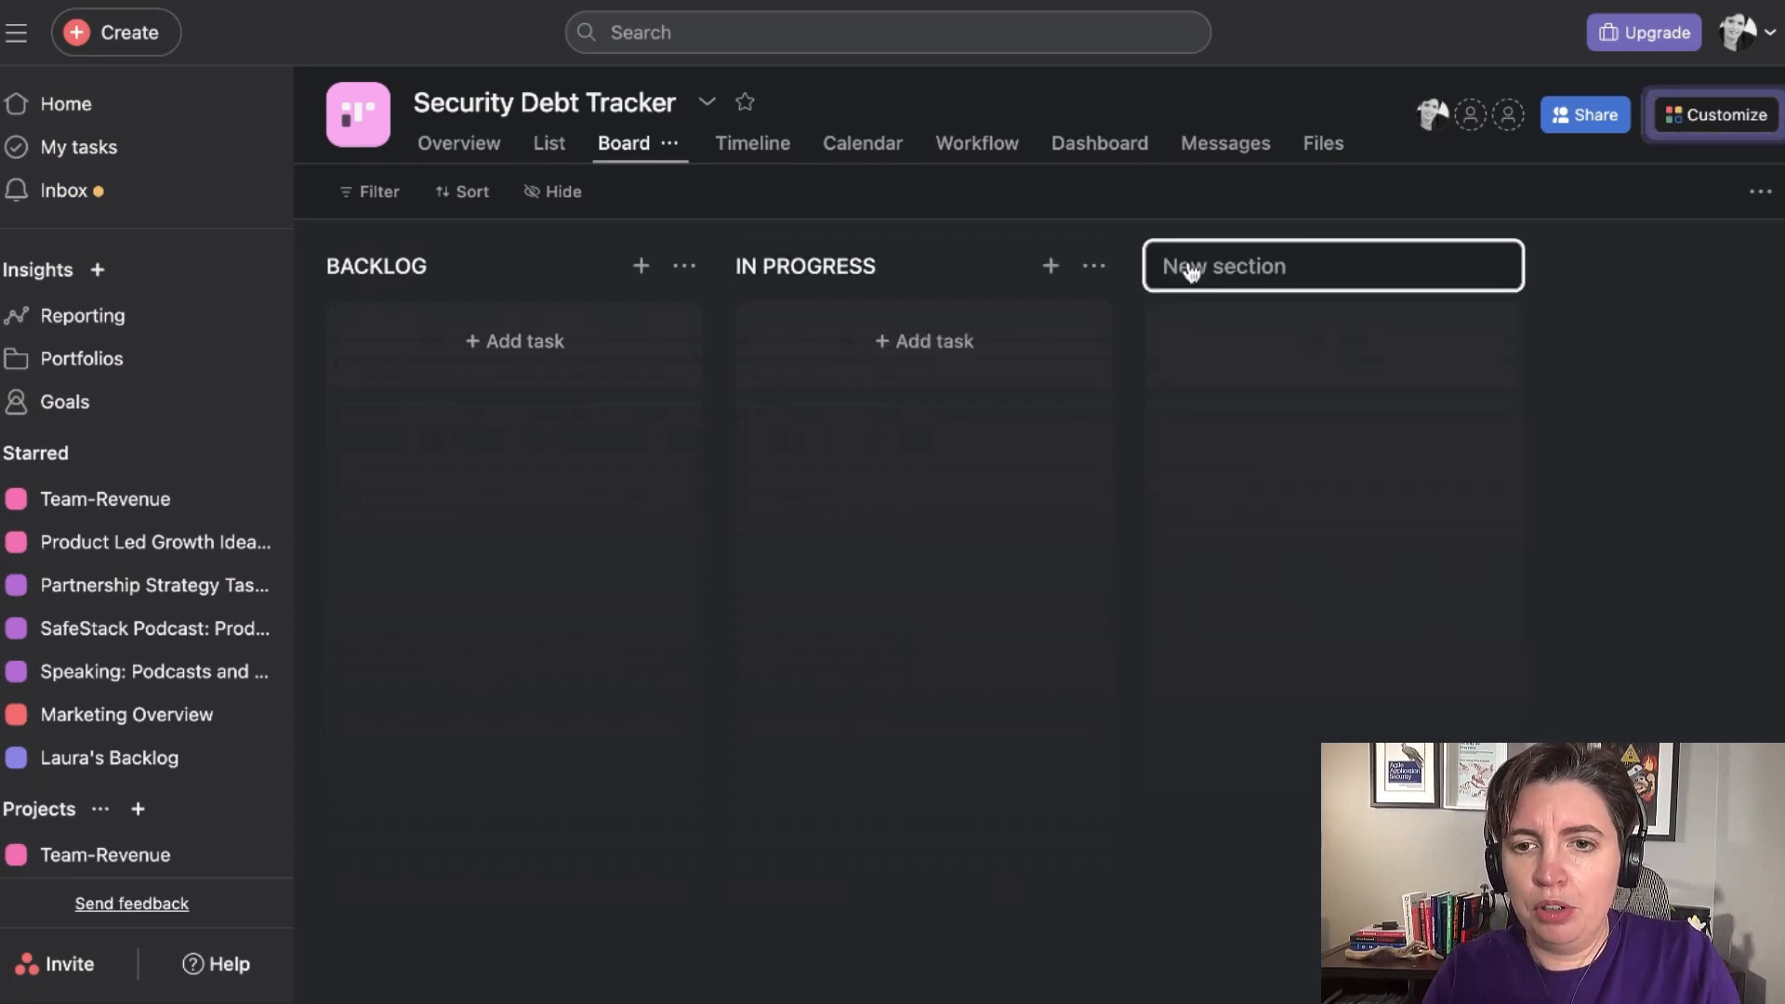
{"action": "type", "text": "BLOCKED"}
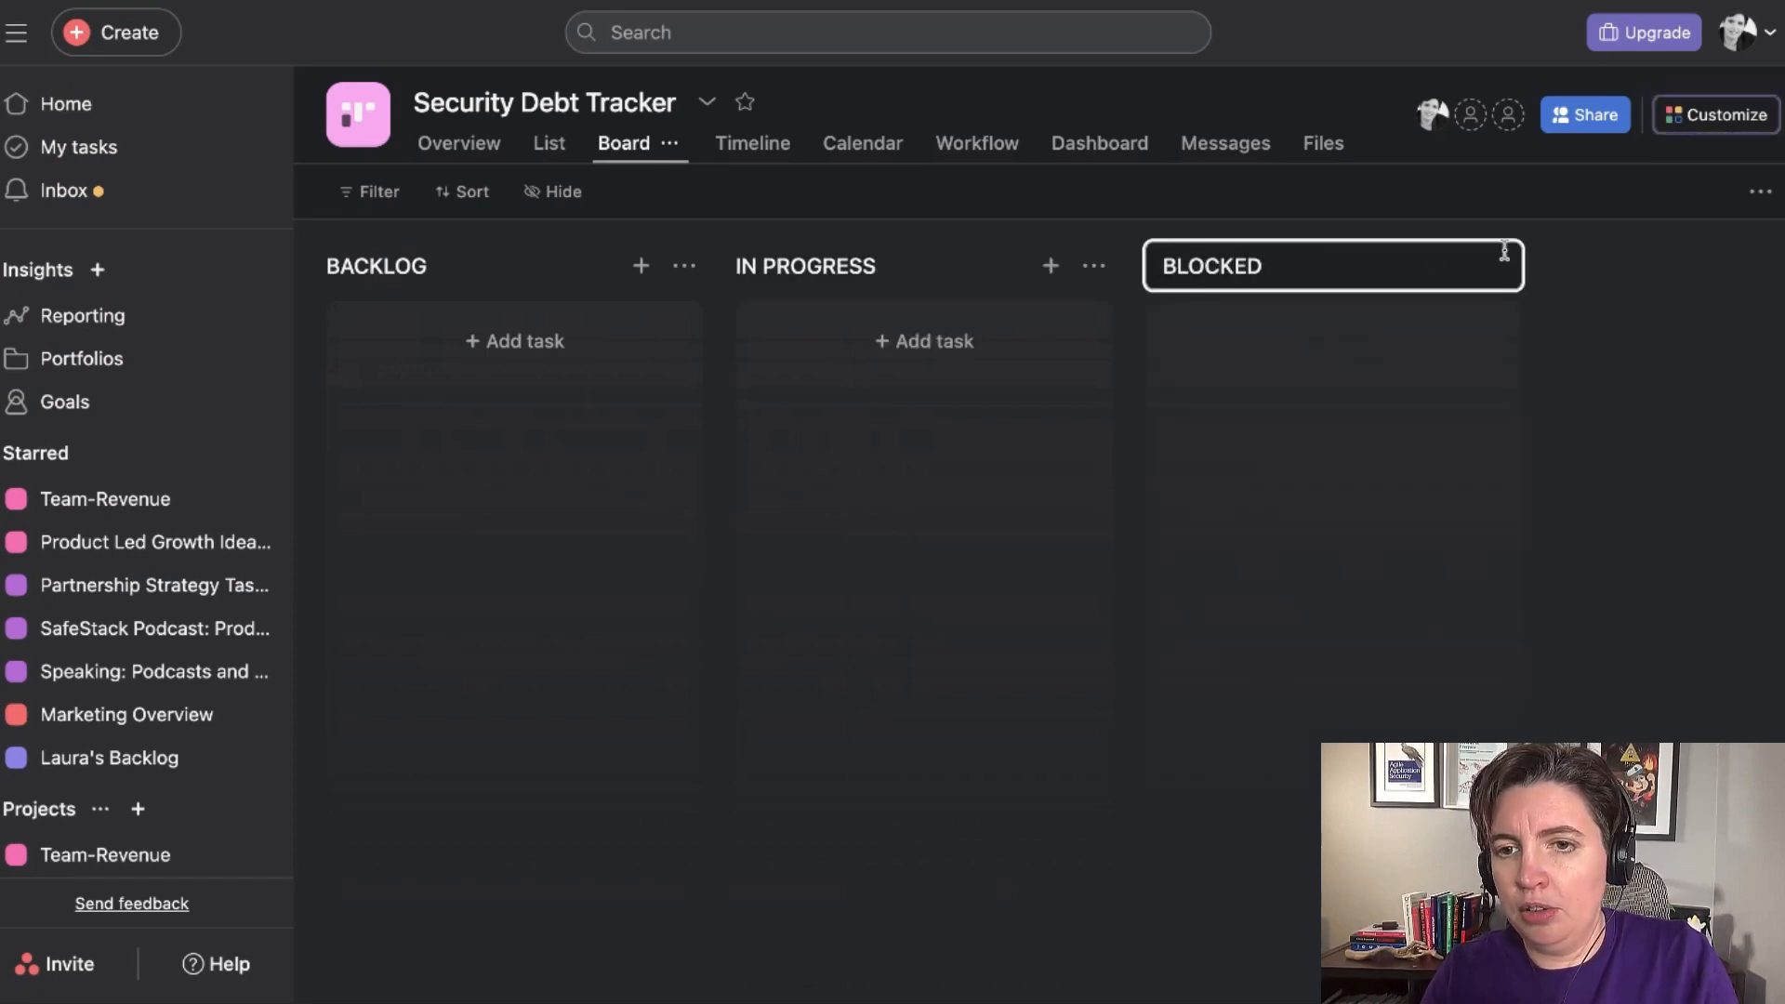
{"action": "key", "text": "Return"}
Add a final section named "DONE" after the BLOCKED section.
{"action": "left_click", "coordinate": [1323, 267]}
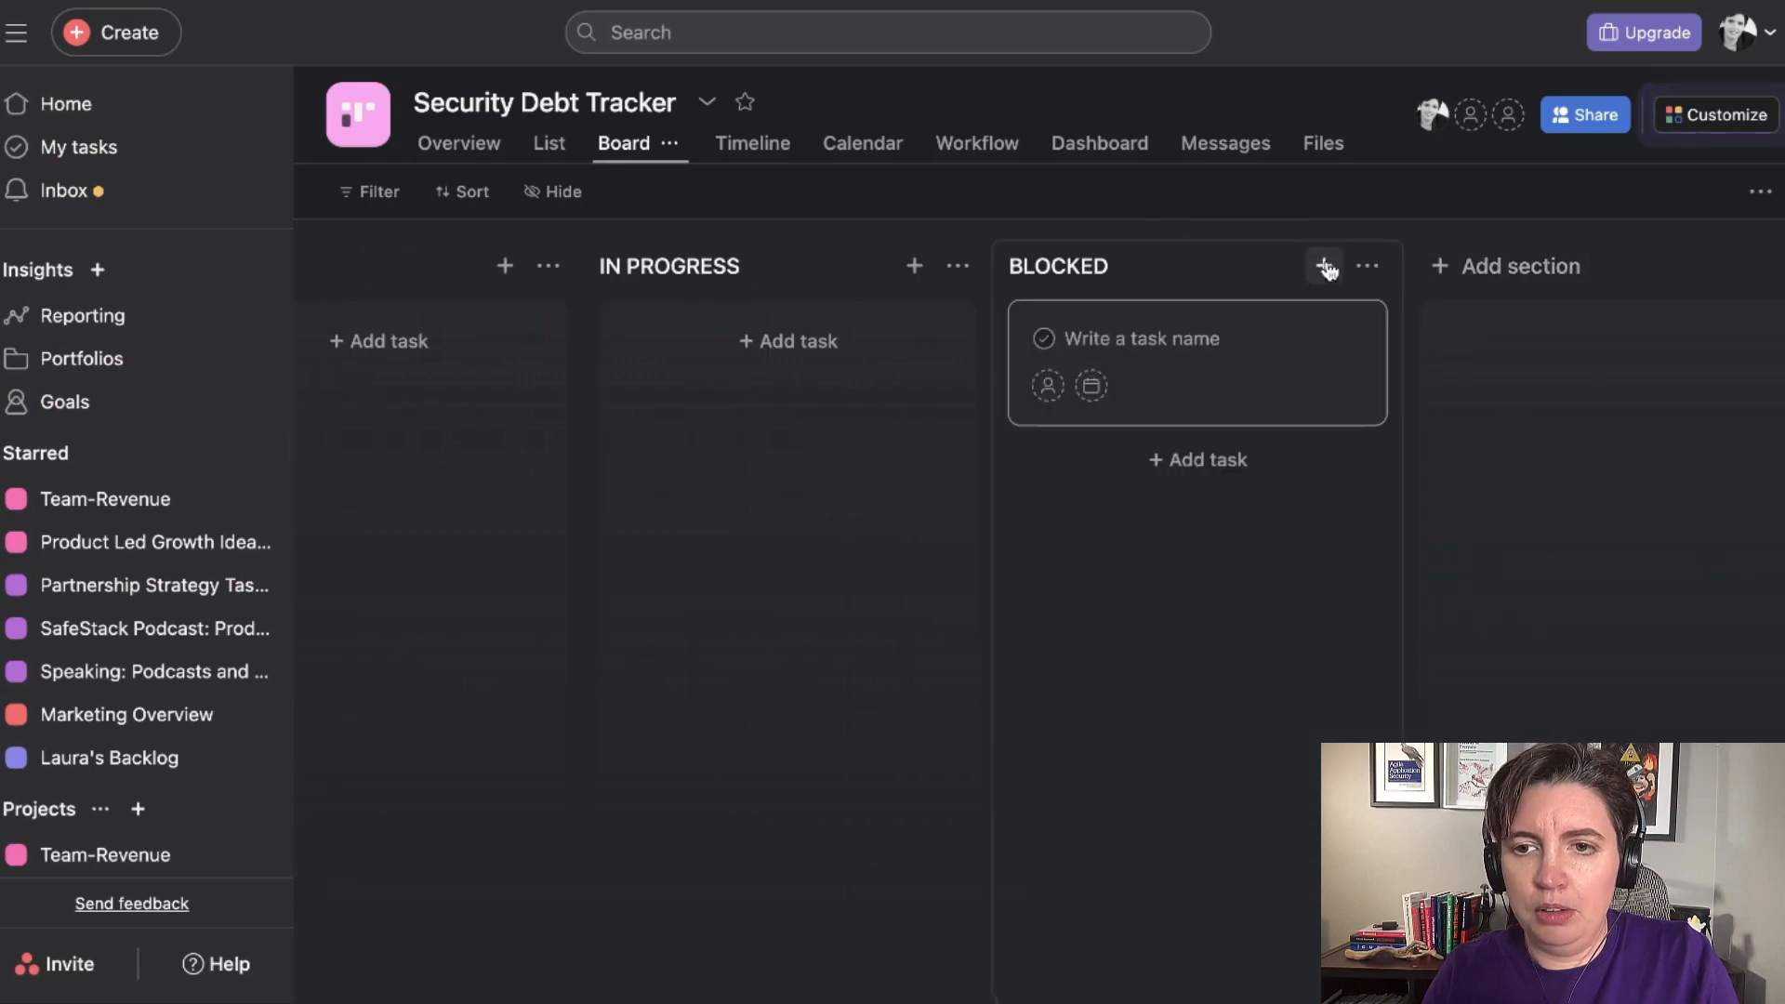
{"action": "left_click", "coordinate": [1495, 271]}
{"action": "type", "text": "DONE"}
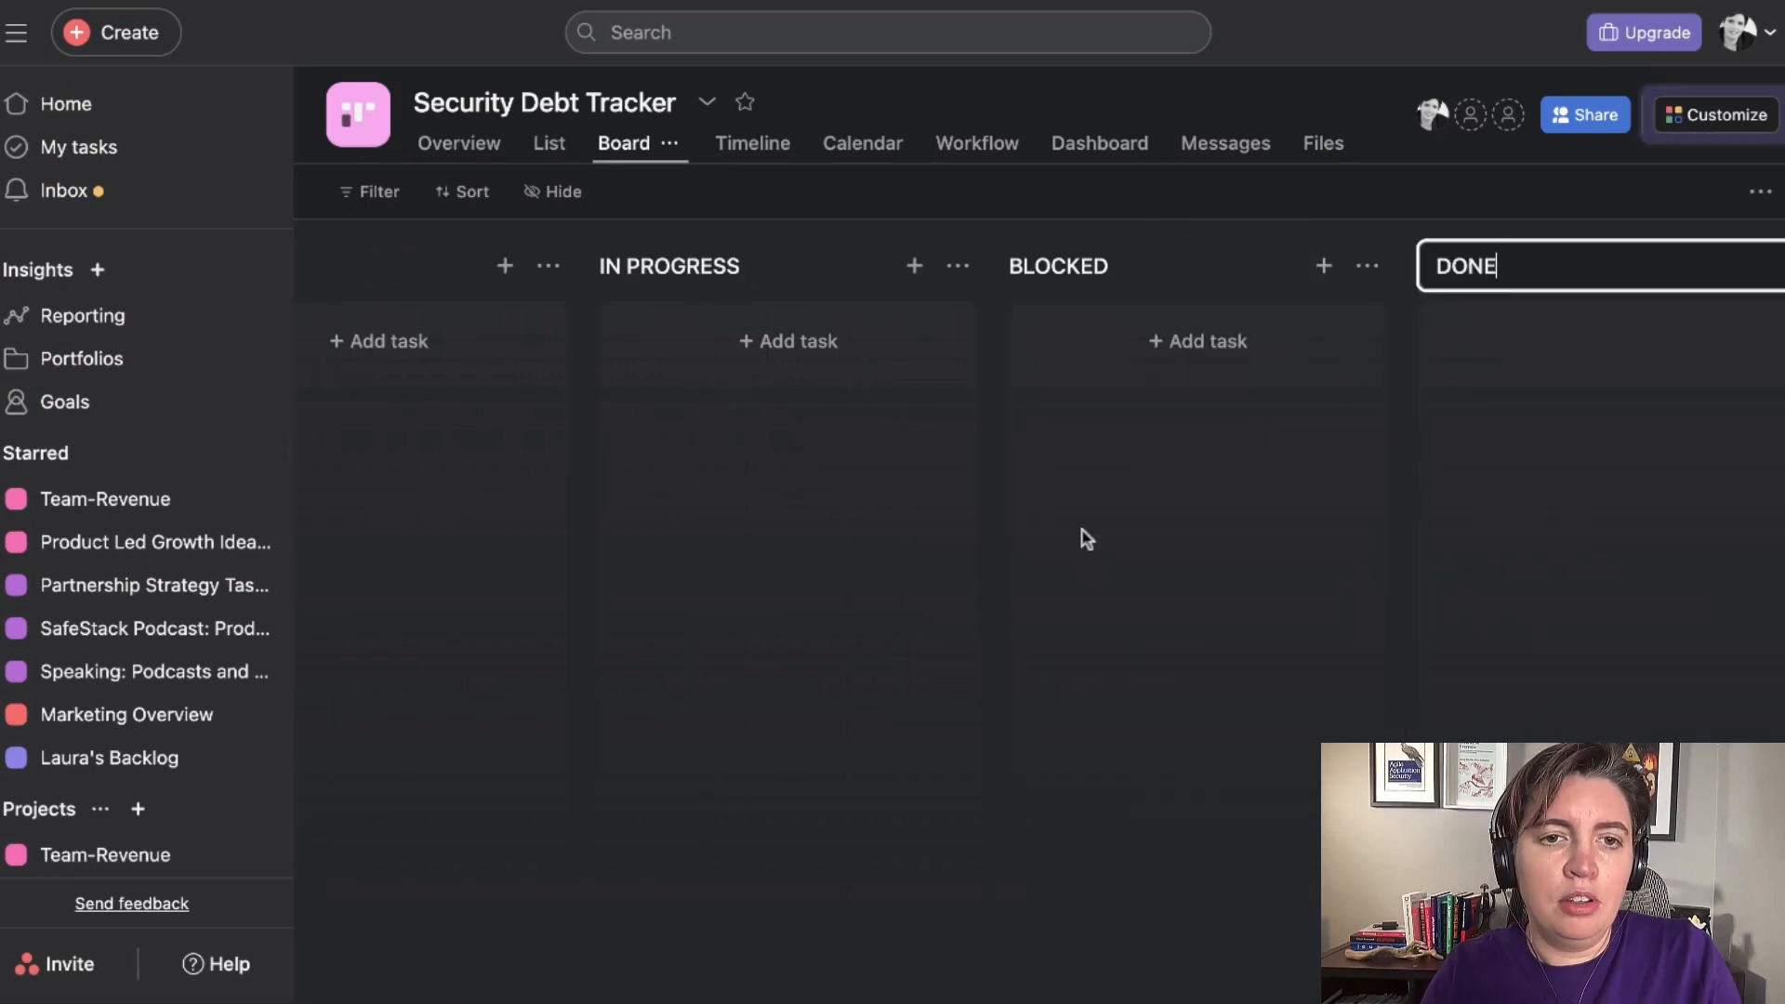
{"action": "key", "text": "Return"}
Add a task named "Review incident response plan" to the BACKLOG section.
{"action": "scroll", "coordinate": [595, 511], "scroll_direction": "left", "scroll_amount": 5}
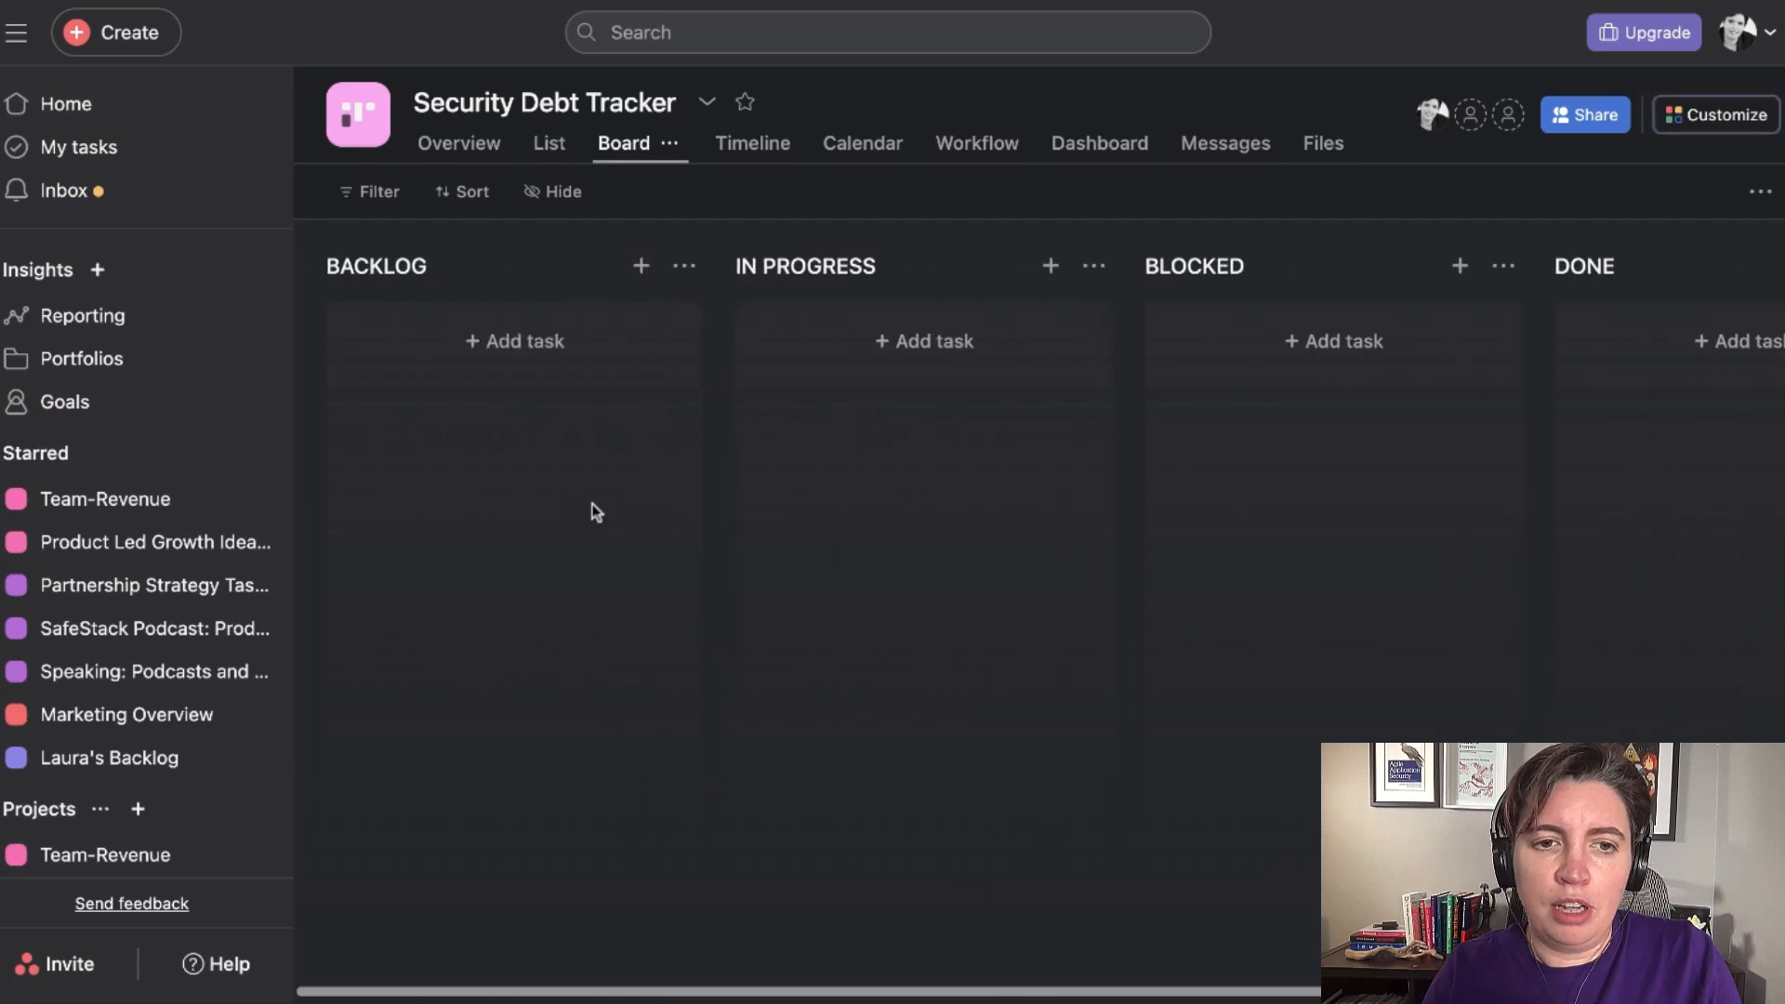
{"action": "left_click", "coordinate": [499, 344]}
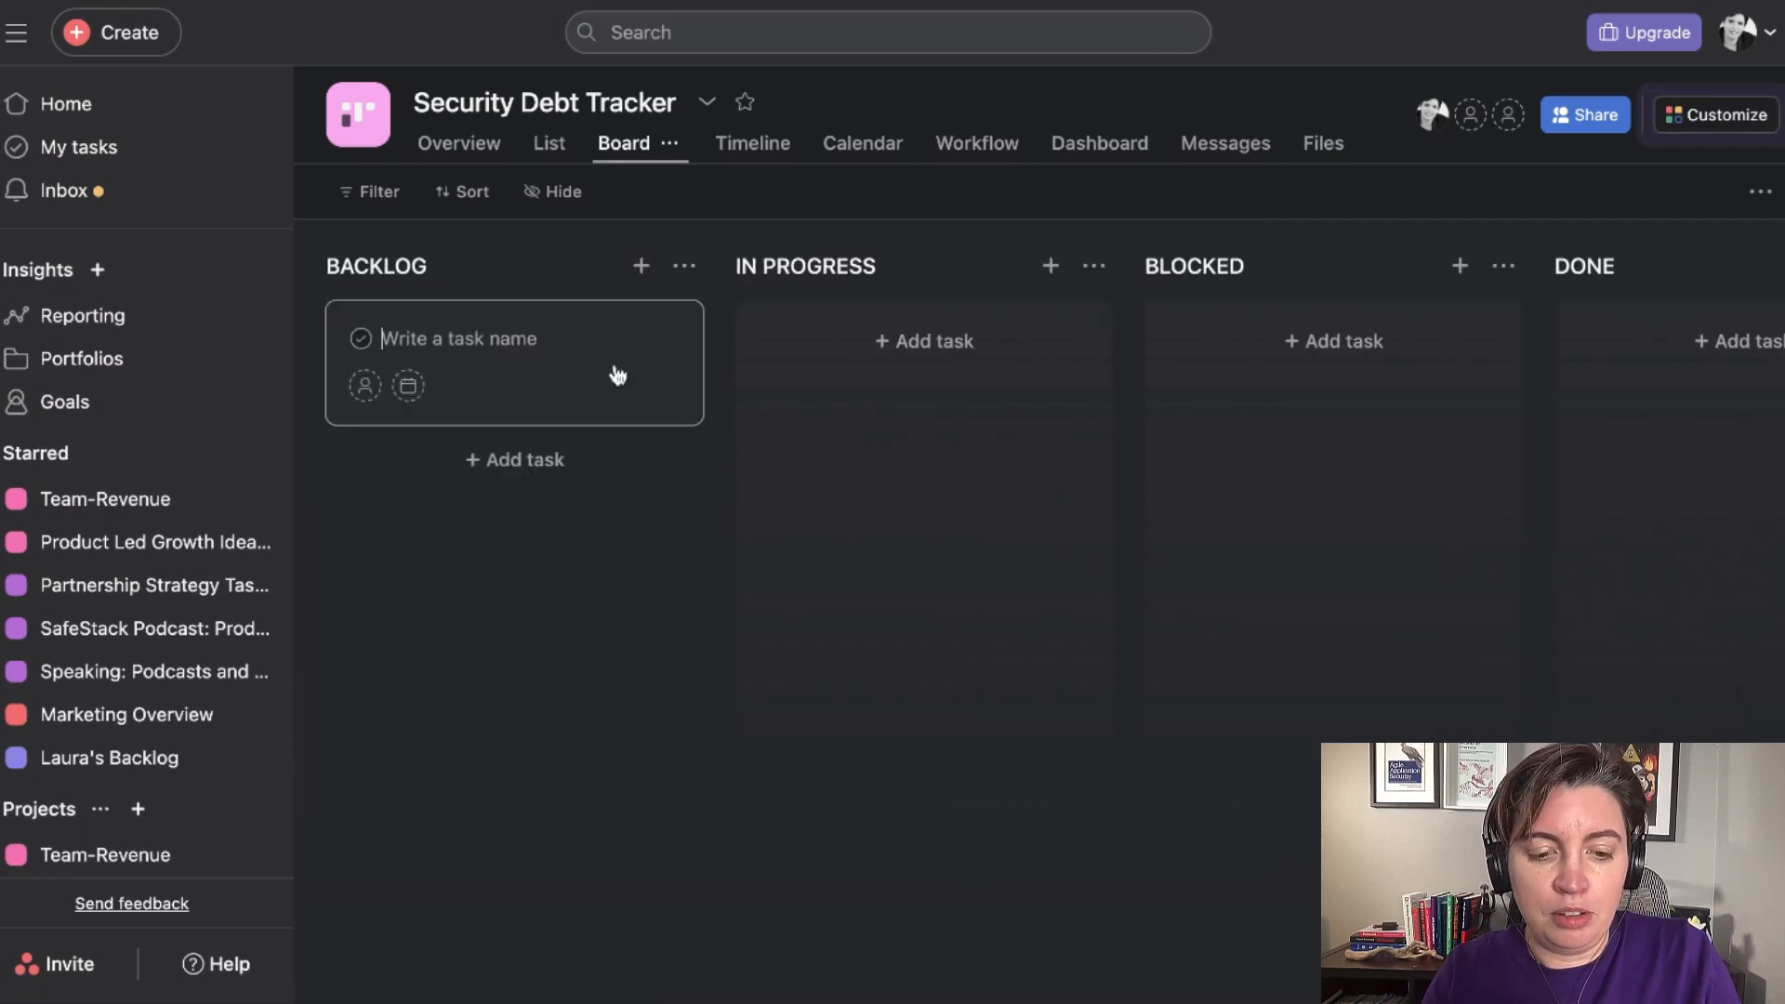
{"action": "type", "text": "Review incident response plan"}
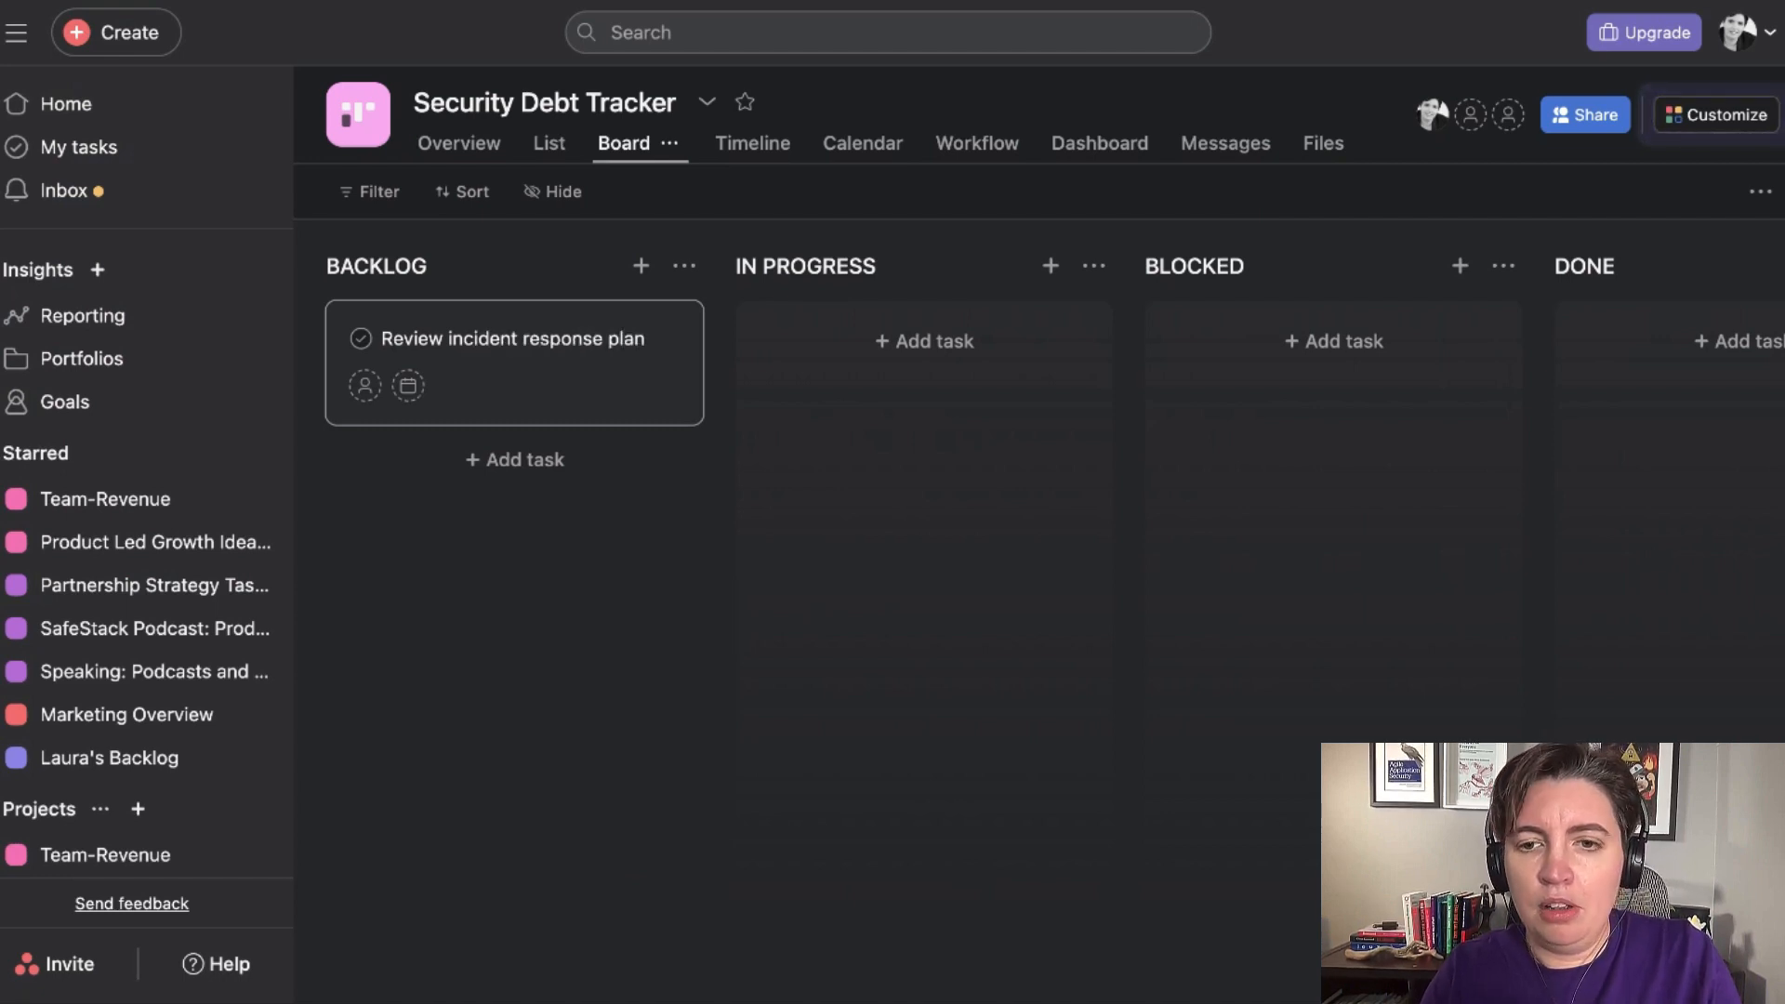
Give the incident response plan task the description "Review and define our incident severity levels" and close its details.
{"action": "left_click", "coordinate": [546, 394]}
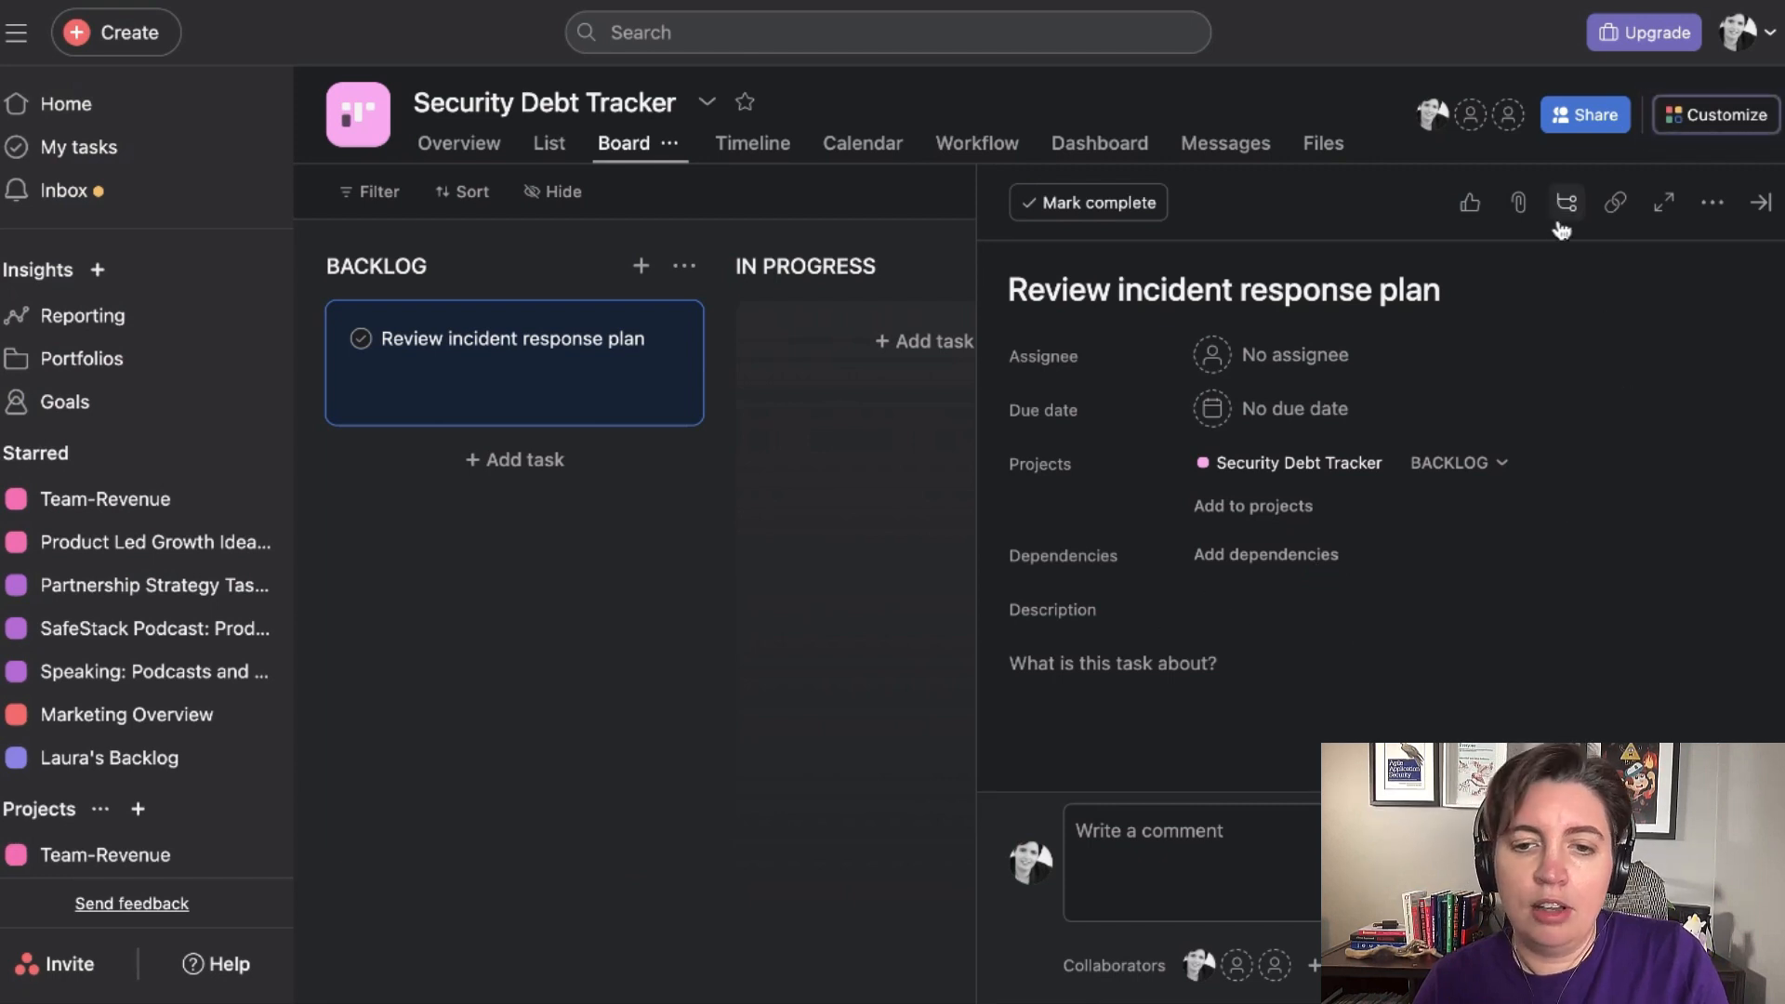
{"action": "left_click", "coordinate": [1208, 684]}
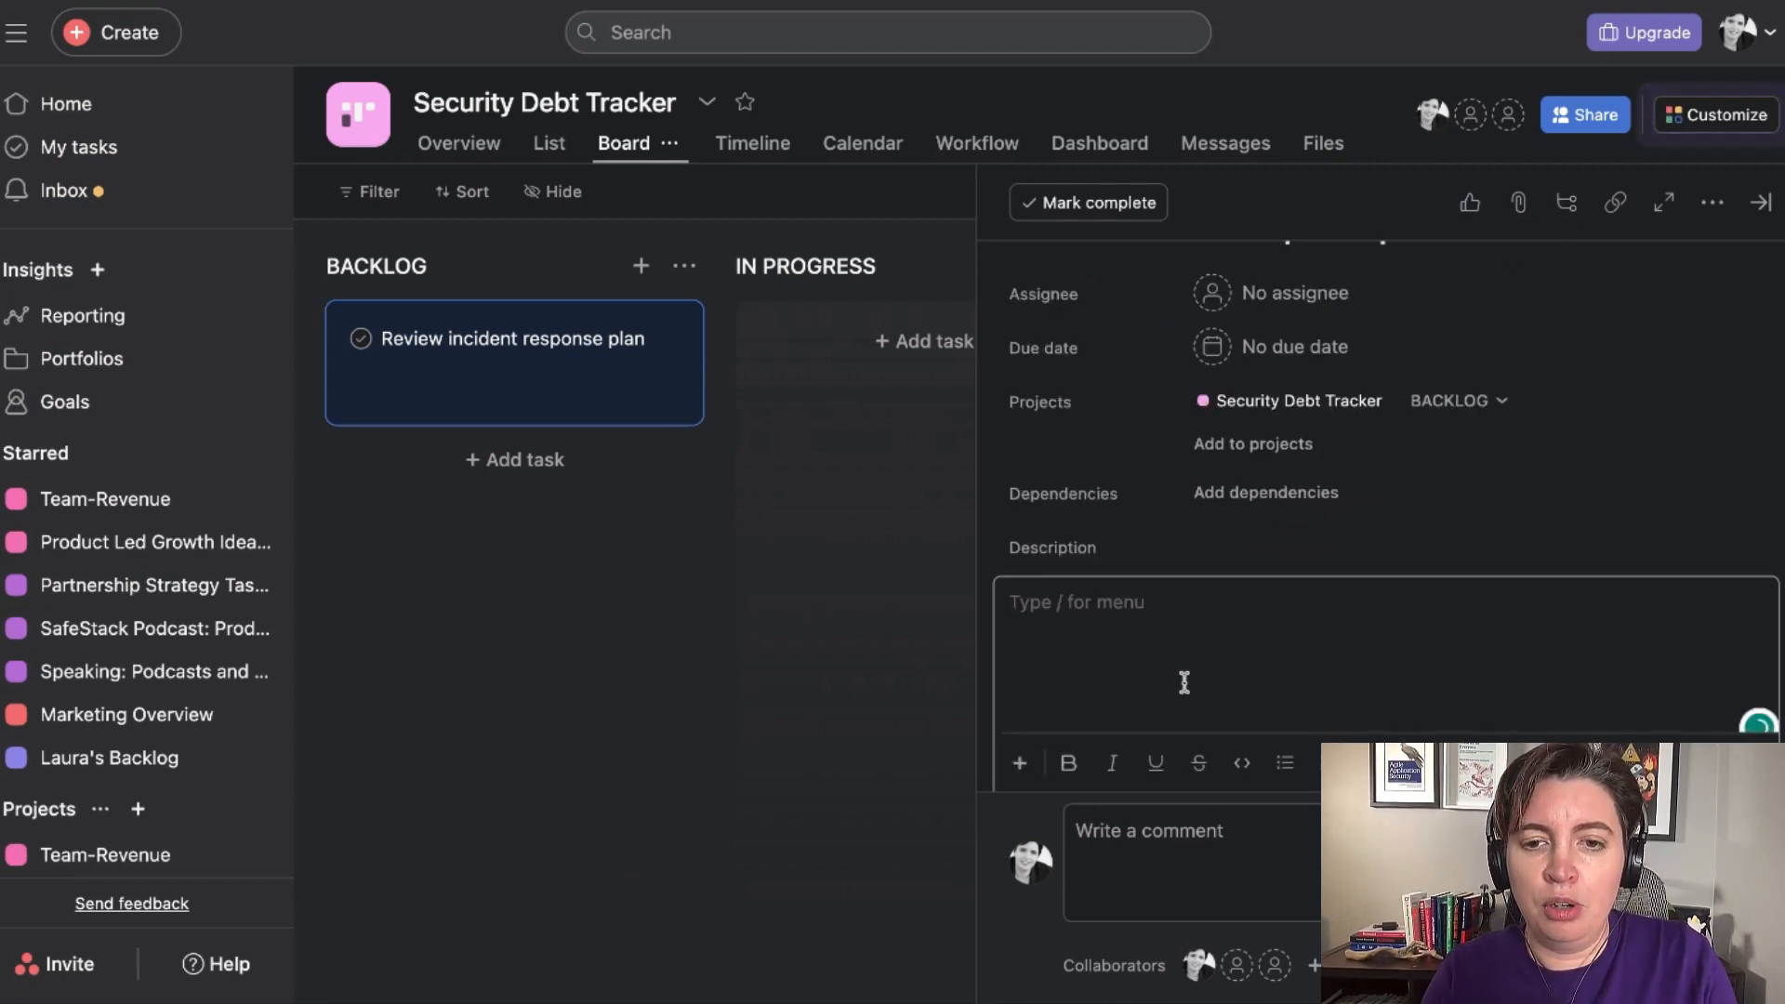
{"action": "type", "text": "Review and de"}
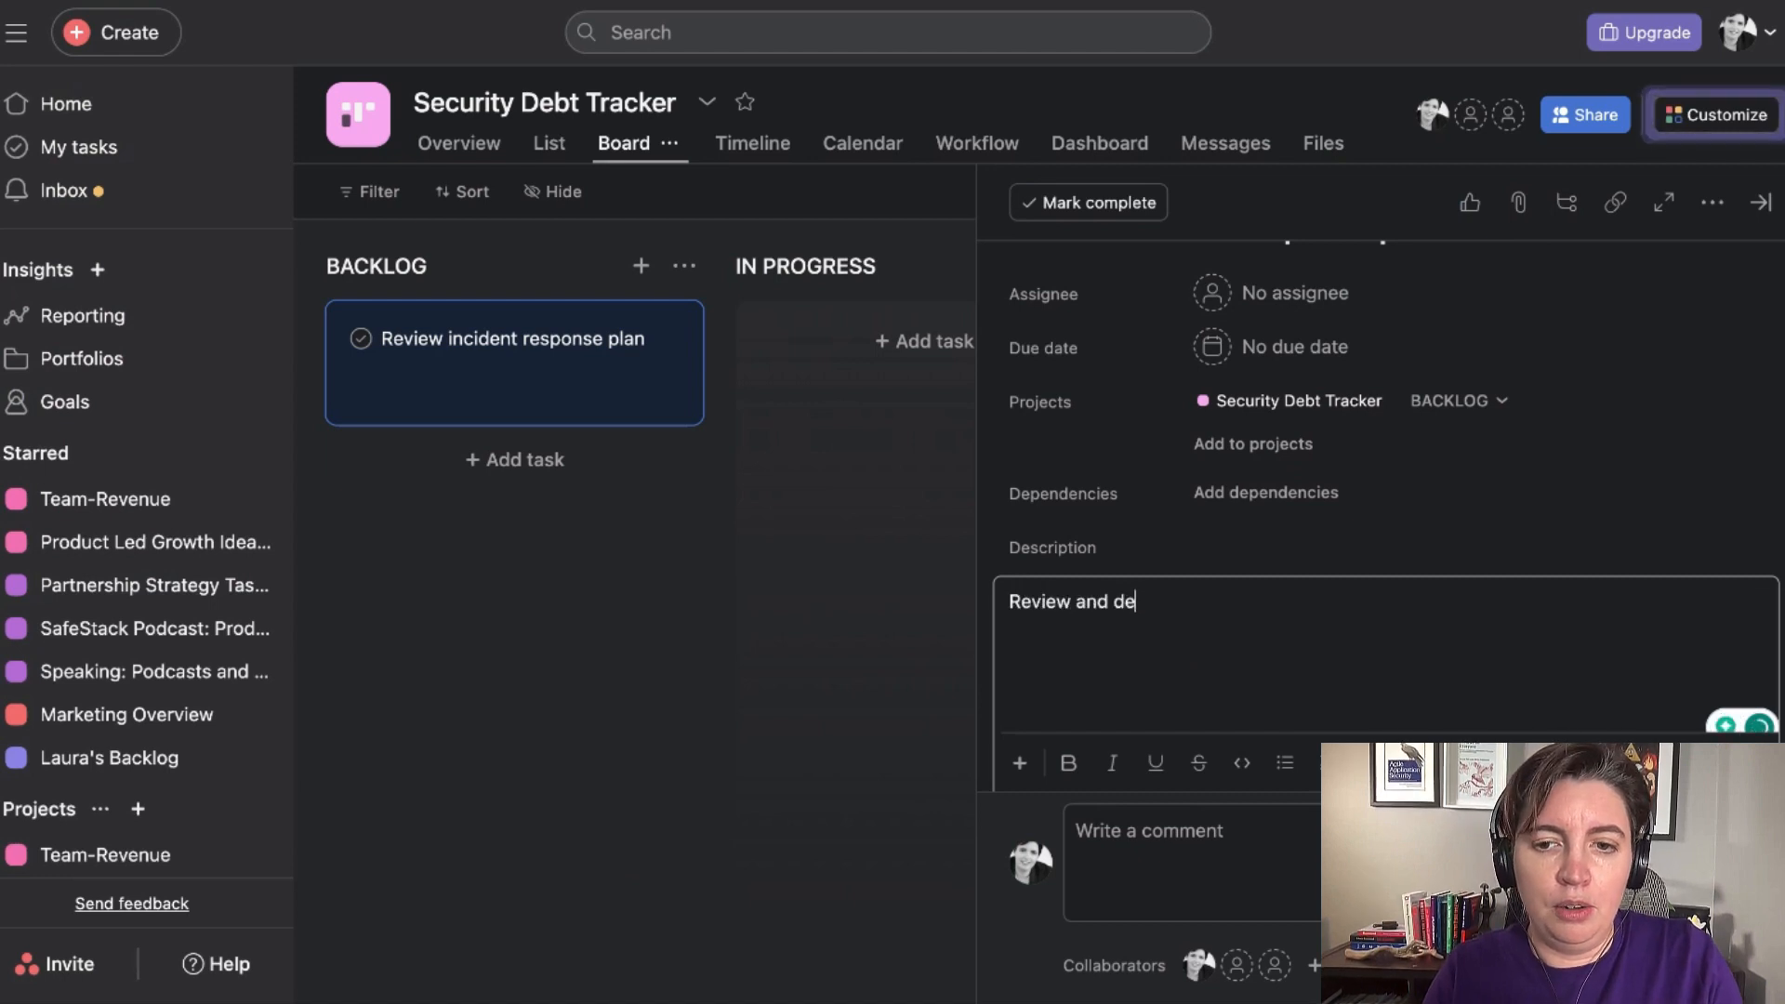
{"action": "type", "text": "fine our incident seve"}
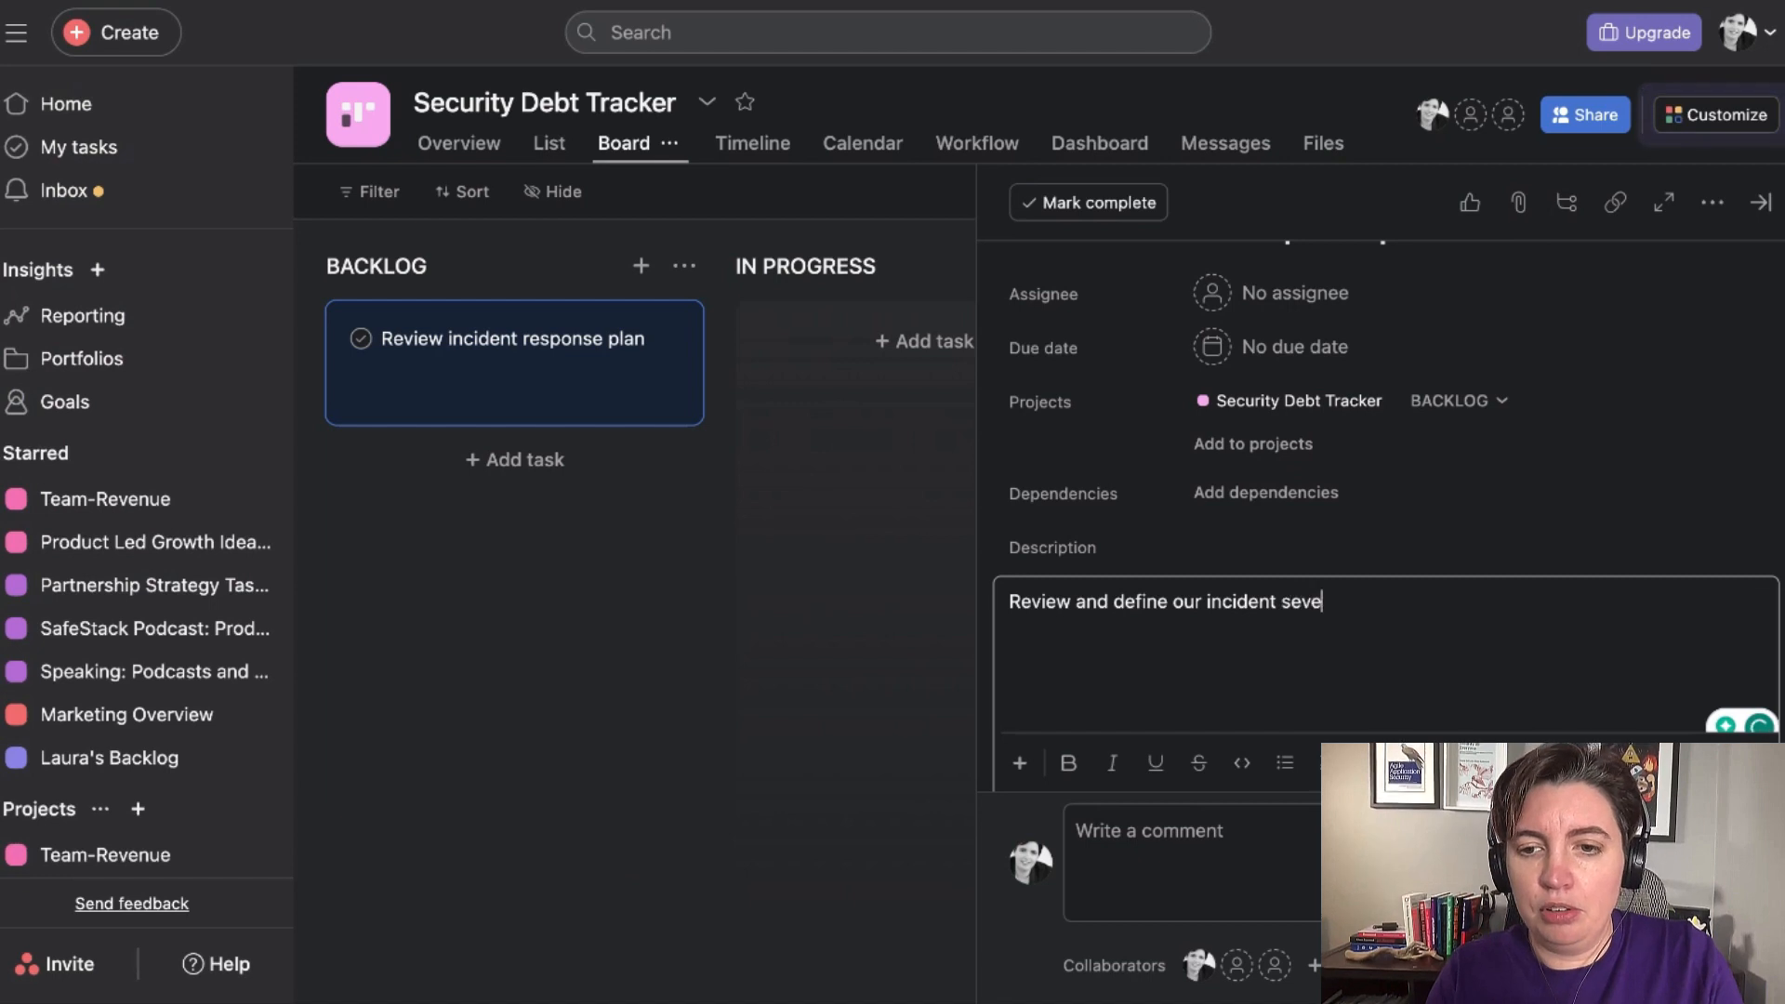
{"action": "type", "text": "rity le"}
{"action": "key", "text": "BackSpace"}
{"action": "key", "text": "BackSpace"}
{"action": "type", "text": "levels"}
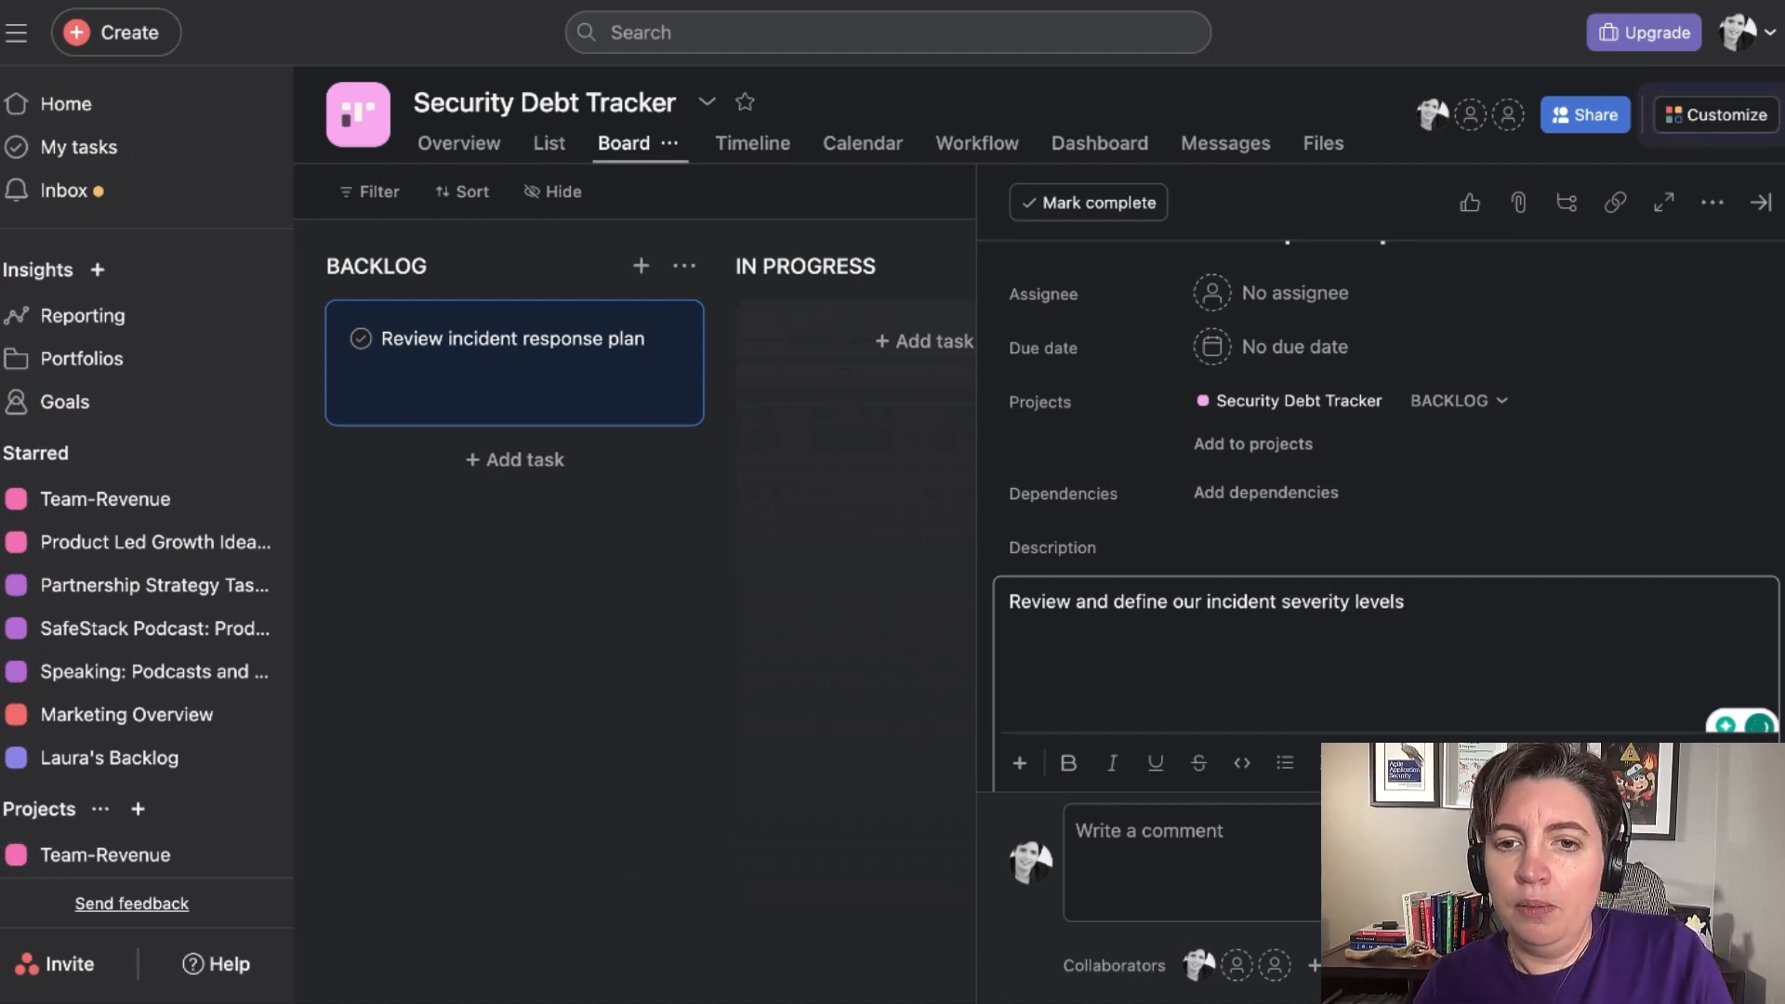
{"action": "key", "text": "Return"}
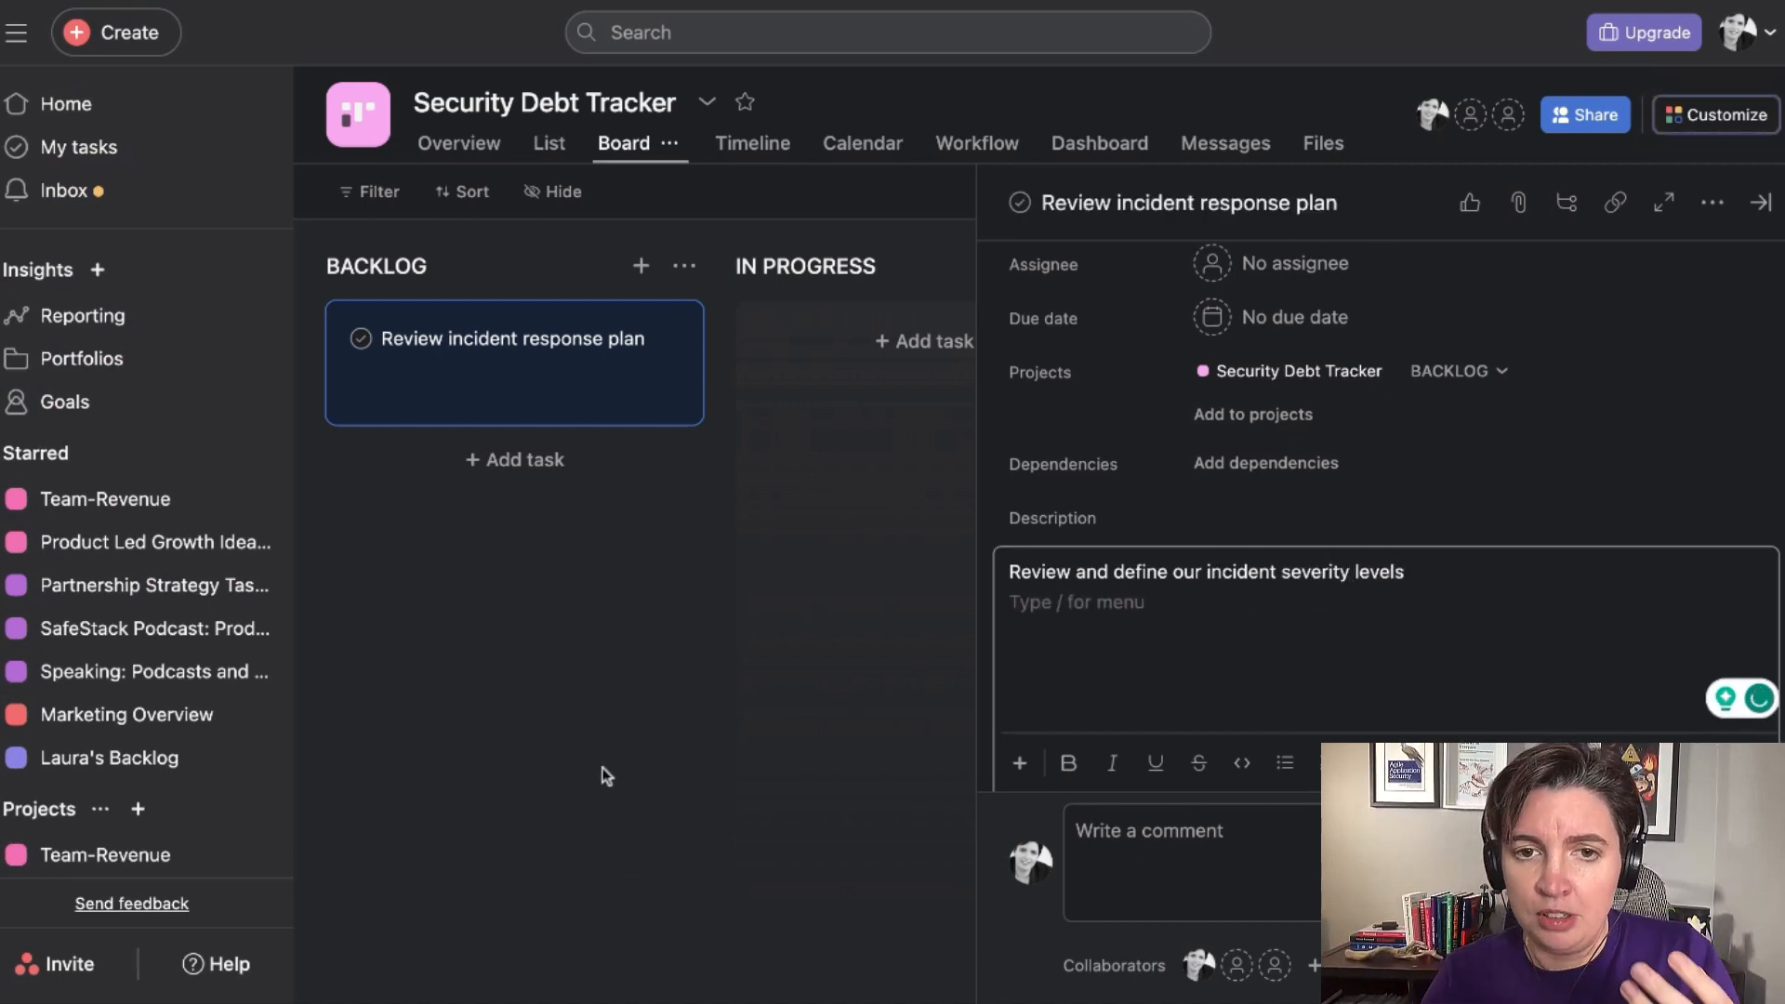
{"action": "left_click", "coordinate": [718, 654]}
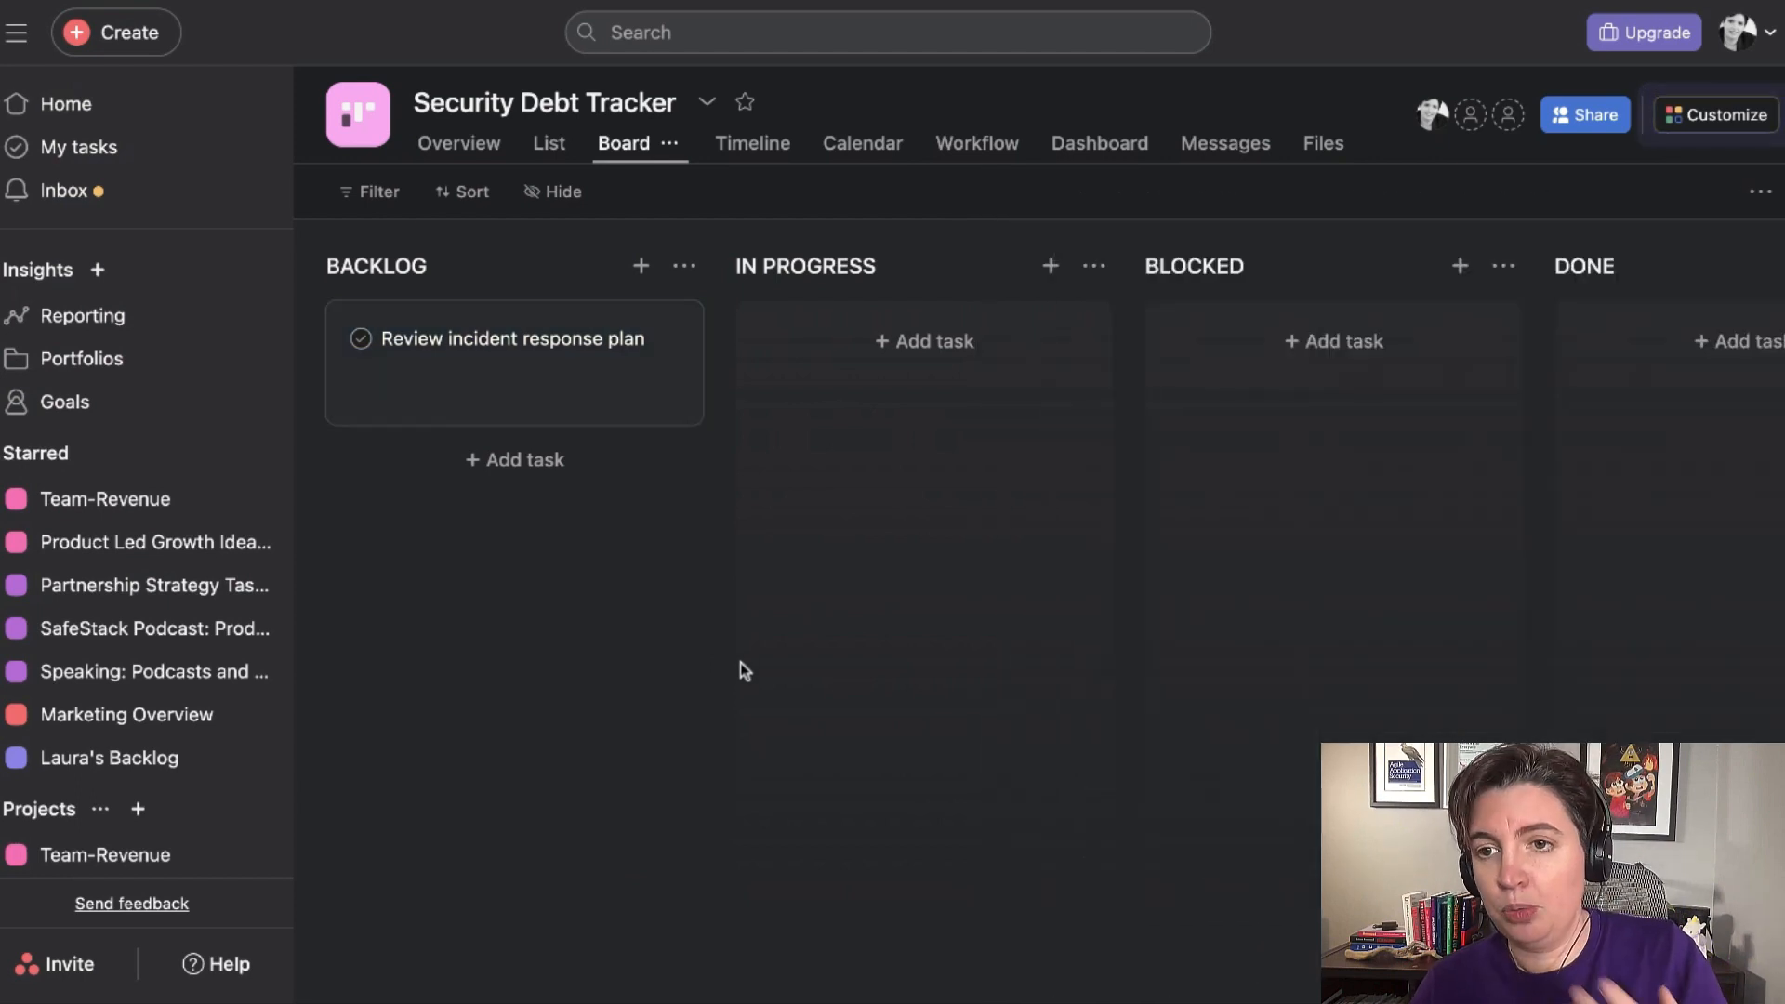